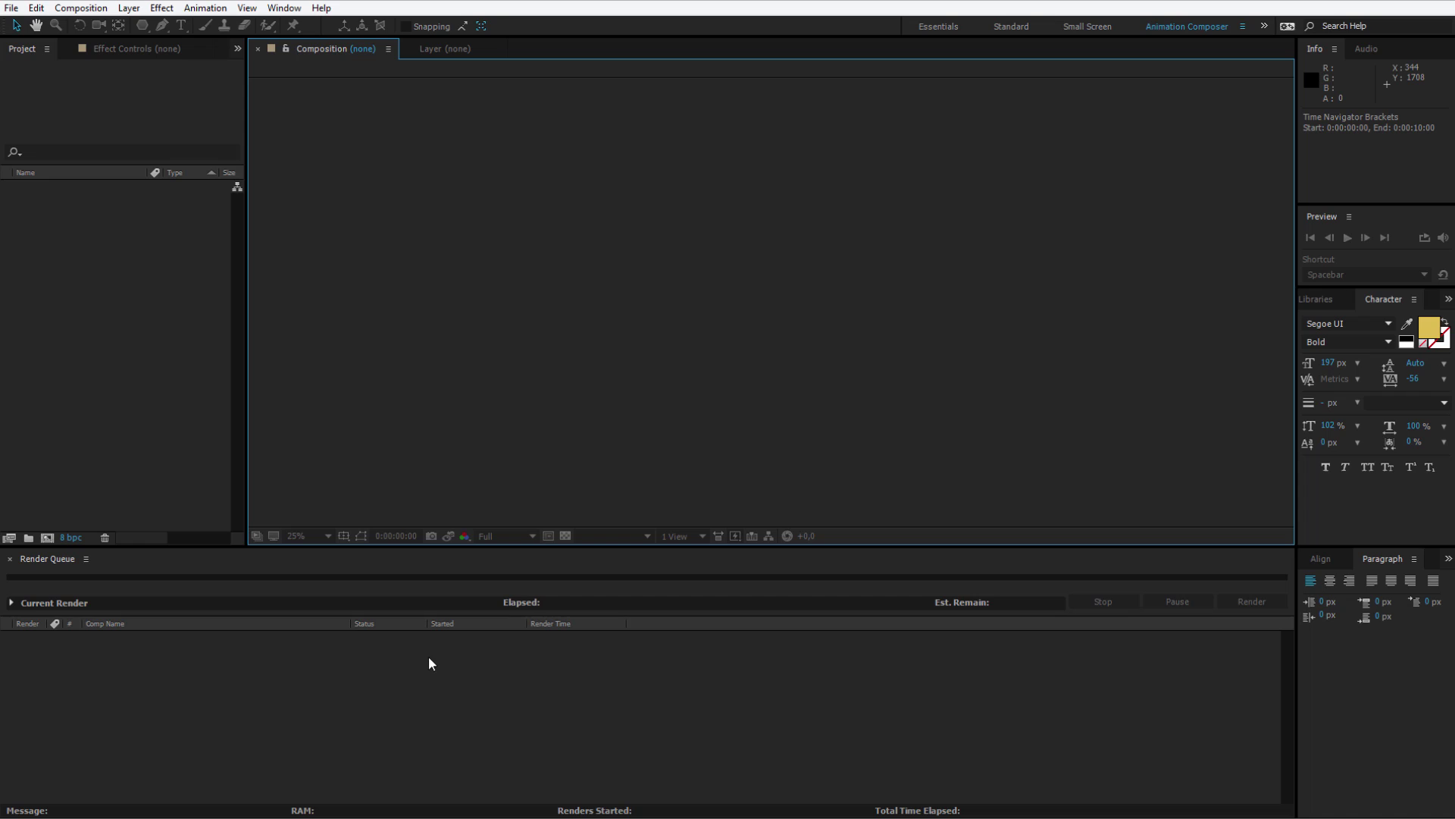
# Create a new composition, Comp 1, at 500×500 px, 30 fps, lasting 0:00:02:00
pyautogui.click(89, 8)
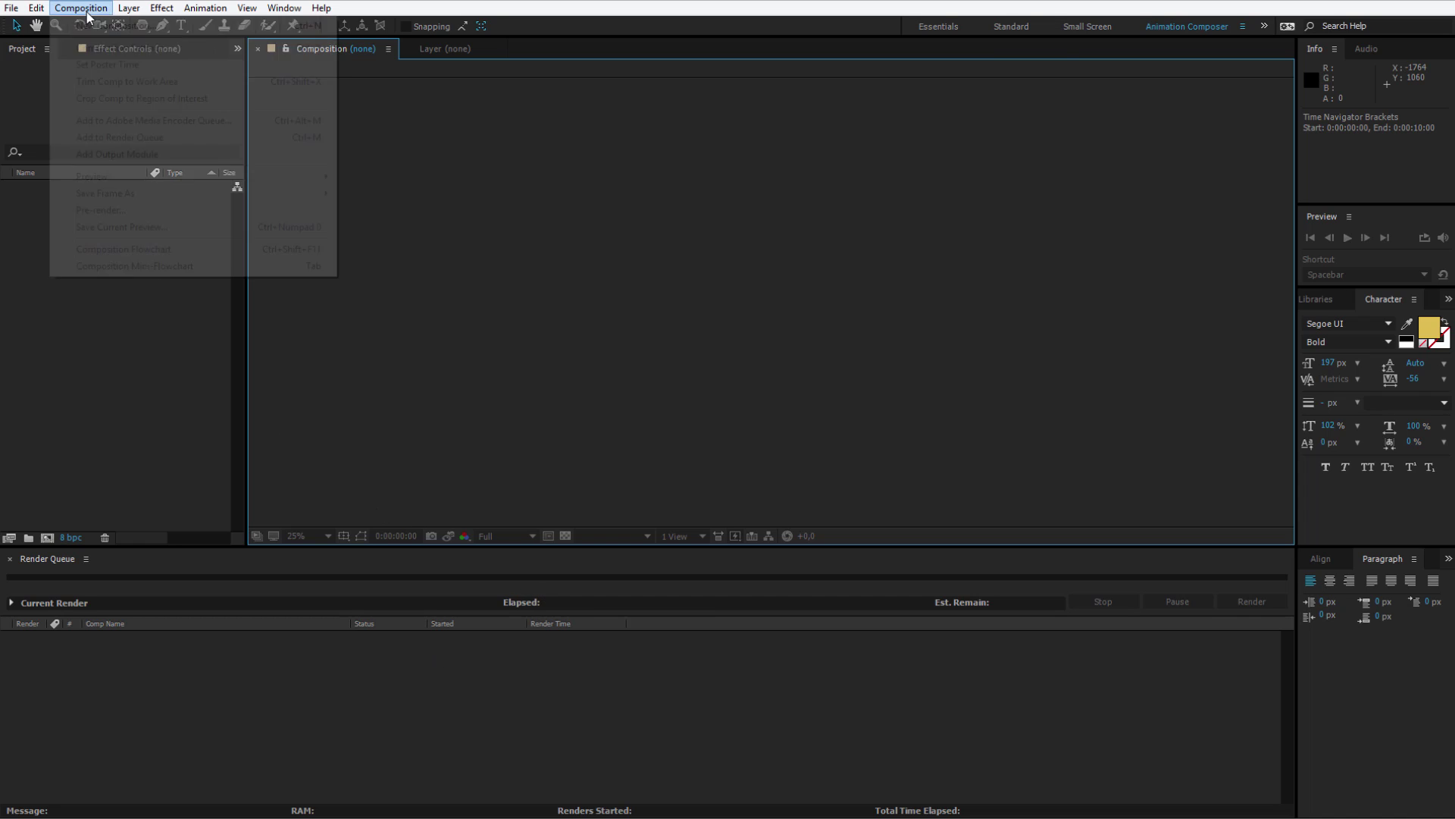
pyautogui.click(121, 27)
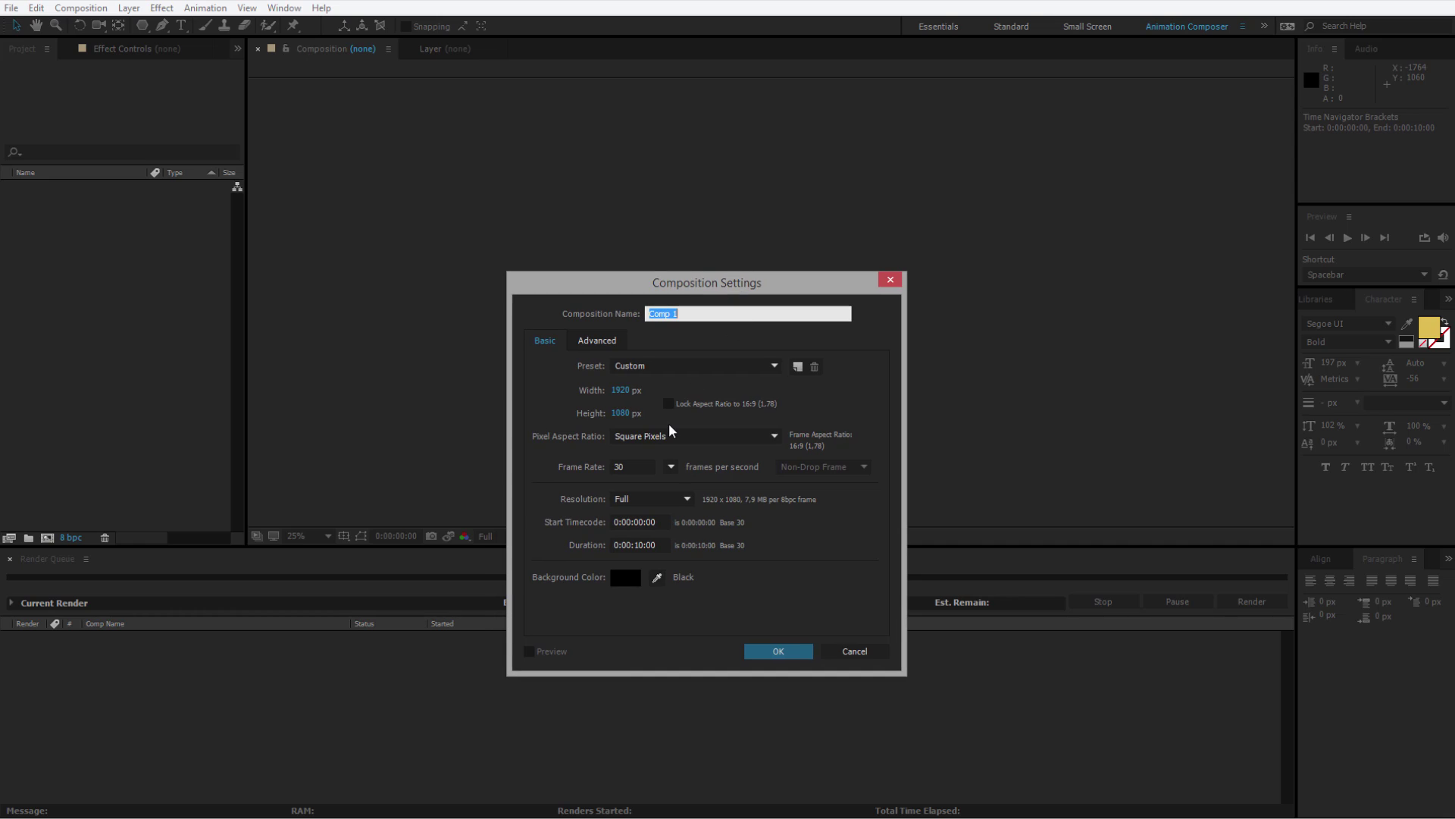
pyautogui.click(620, 390)
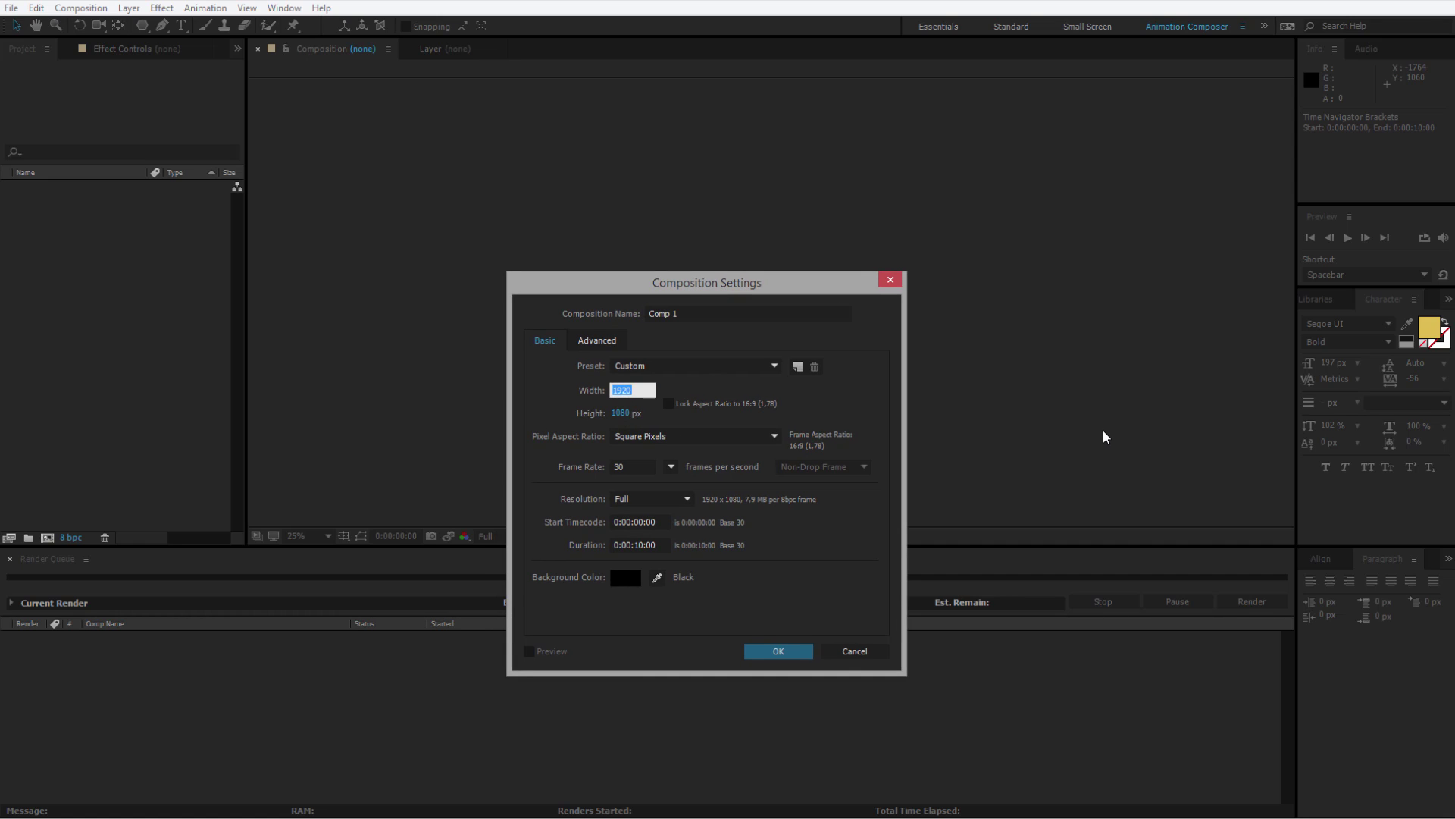
pyautogui.write('500')
pyautogui.press('Tab')
pyautogui.write('500')
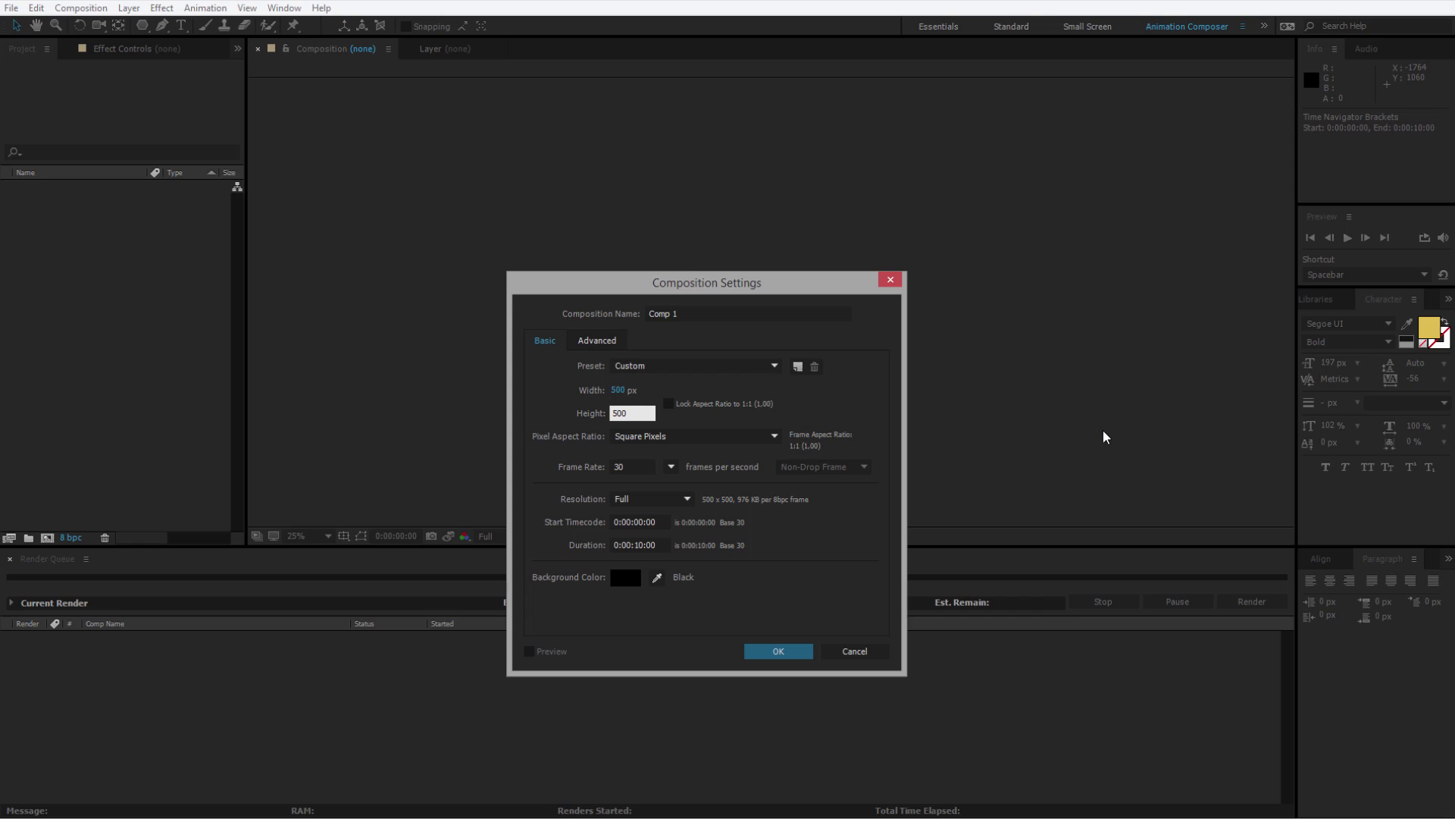
pyautogui.click(580, 432)
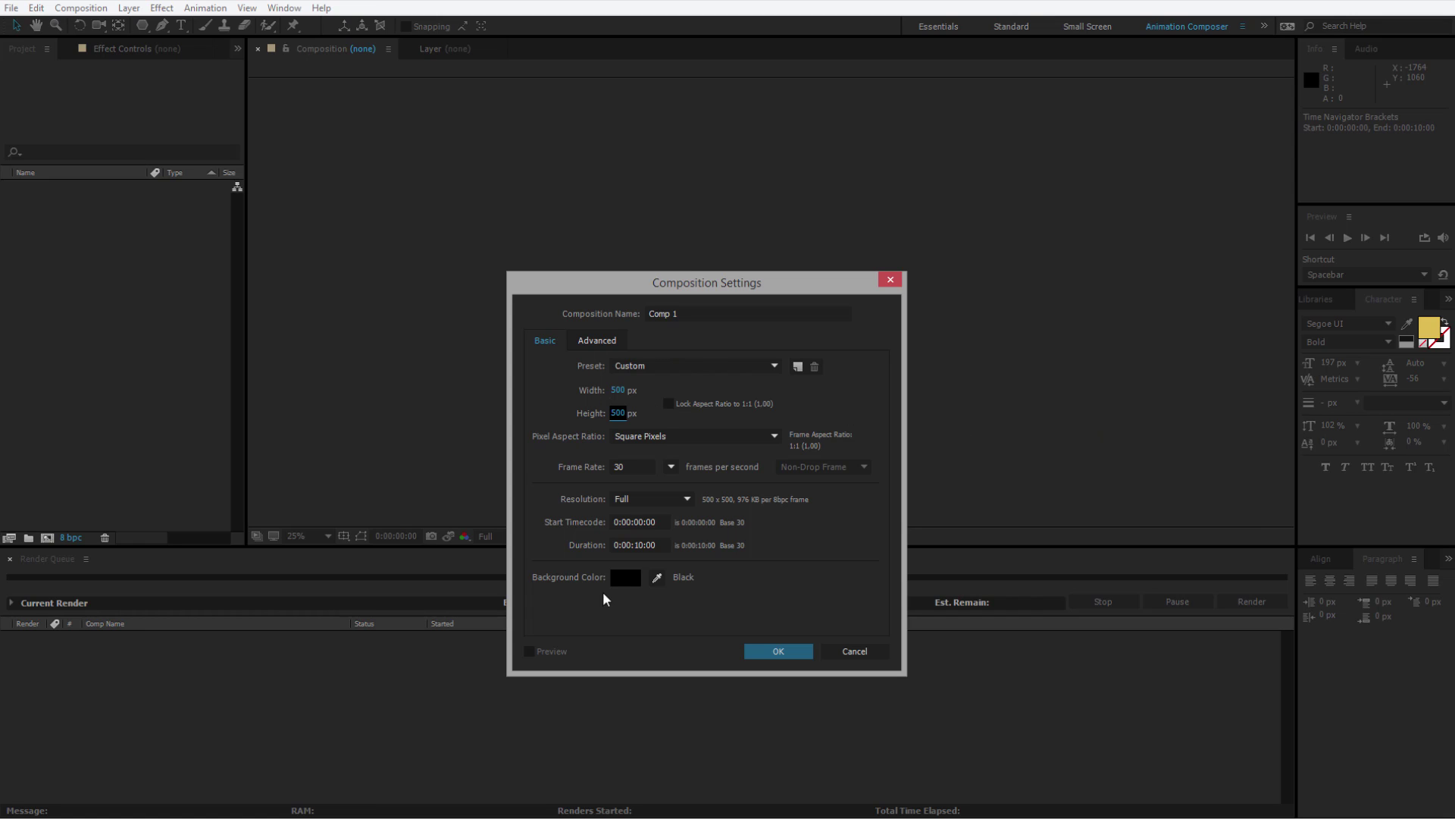
pyautogui.click(643, 545)
pyautogui.write('2')
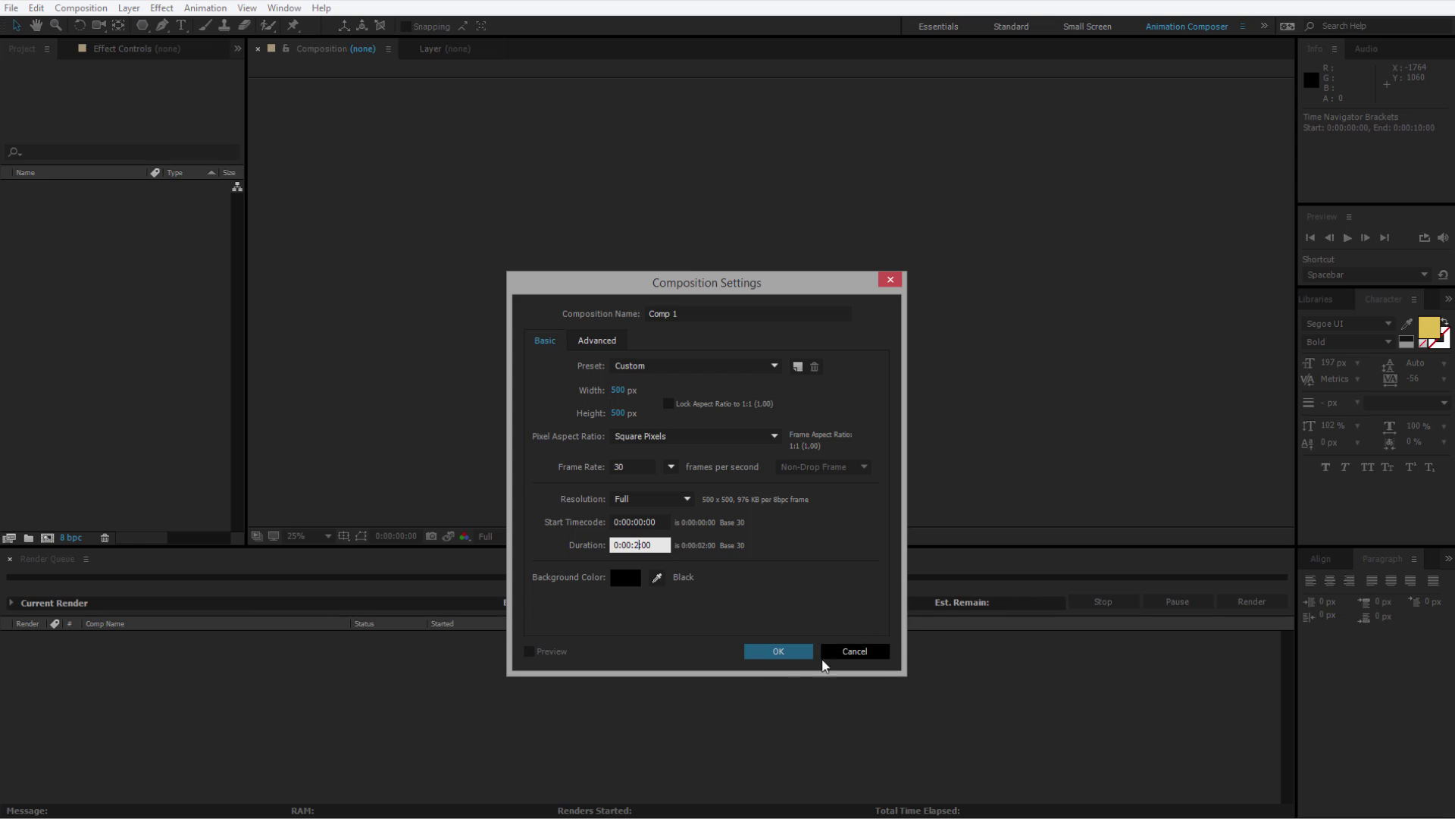
pyautogui.click(779, 660)
pyautogui.click(693, 312)
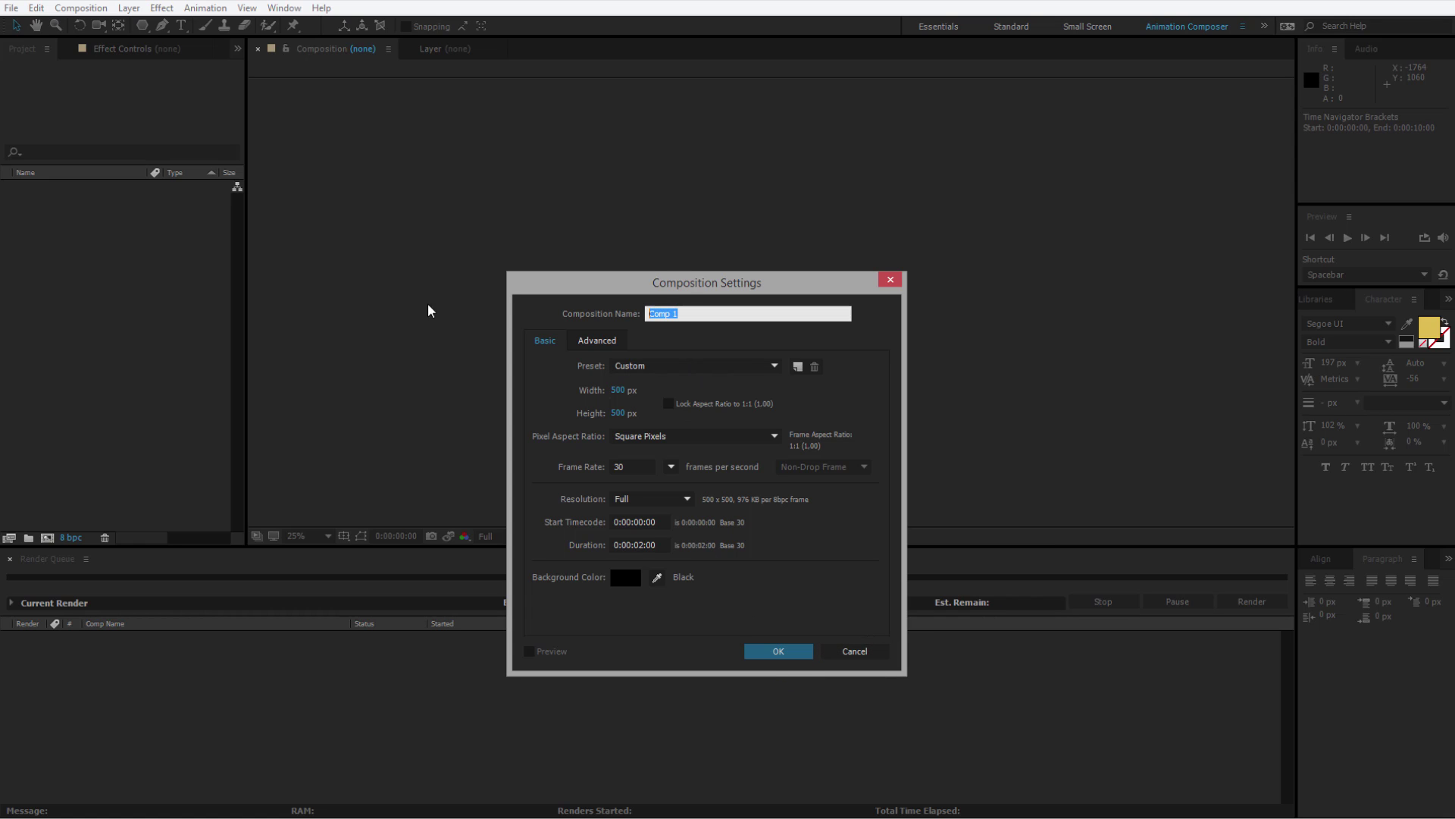
# Confirm the new comp, view it at 100% and draw a pentagon with the Polygon tool
pyautogui.click(779, 658)
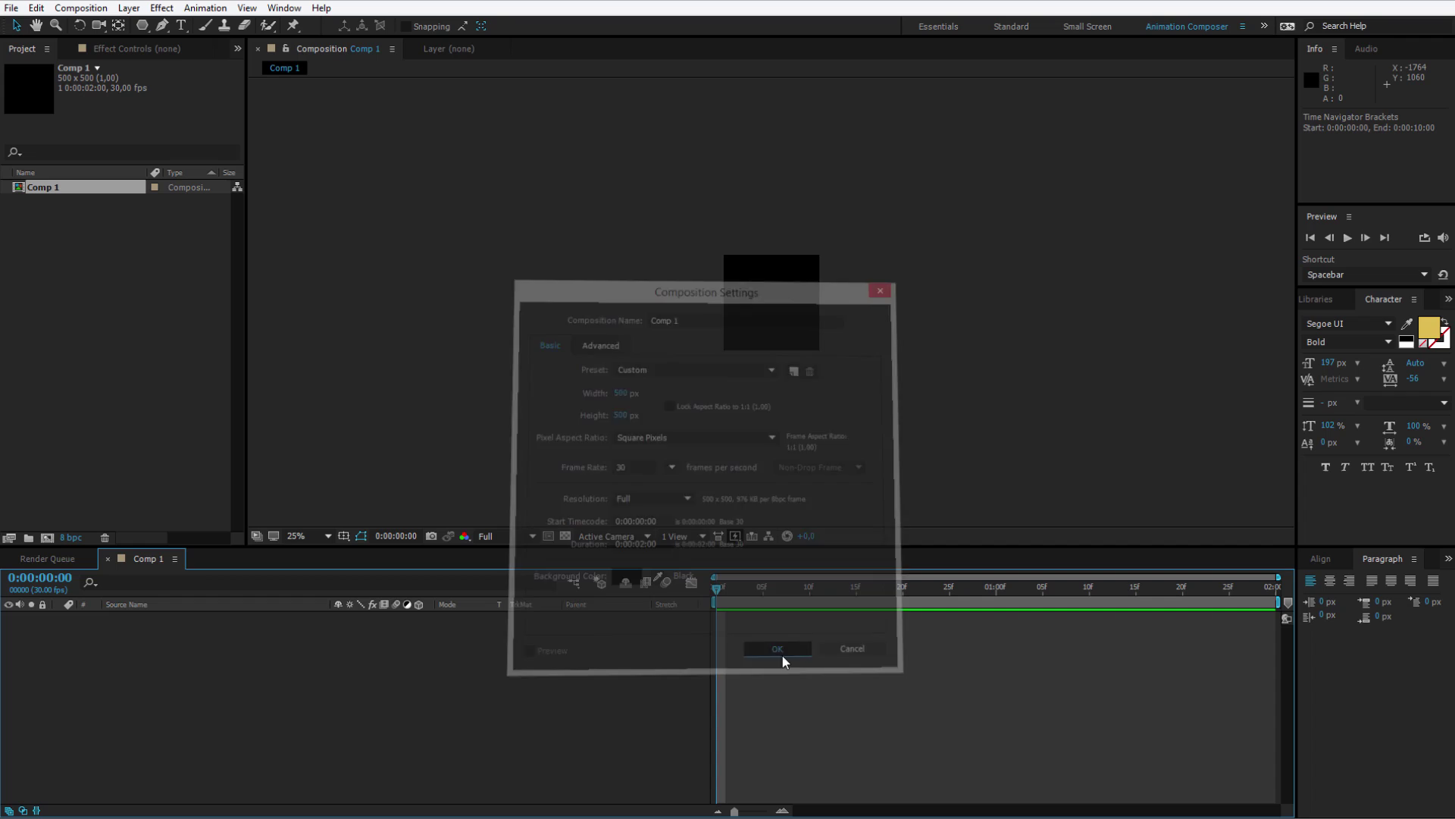
pyautogui.press('.')
pyautogui.press('.')
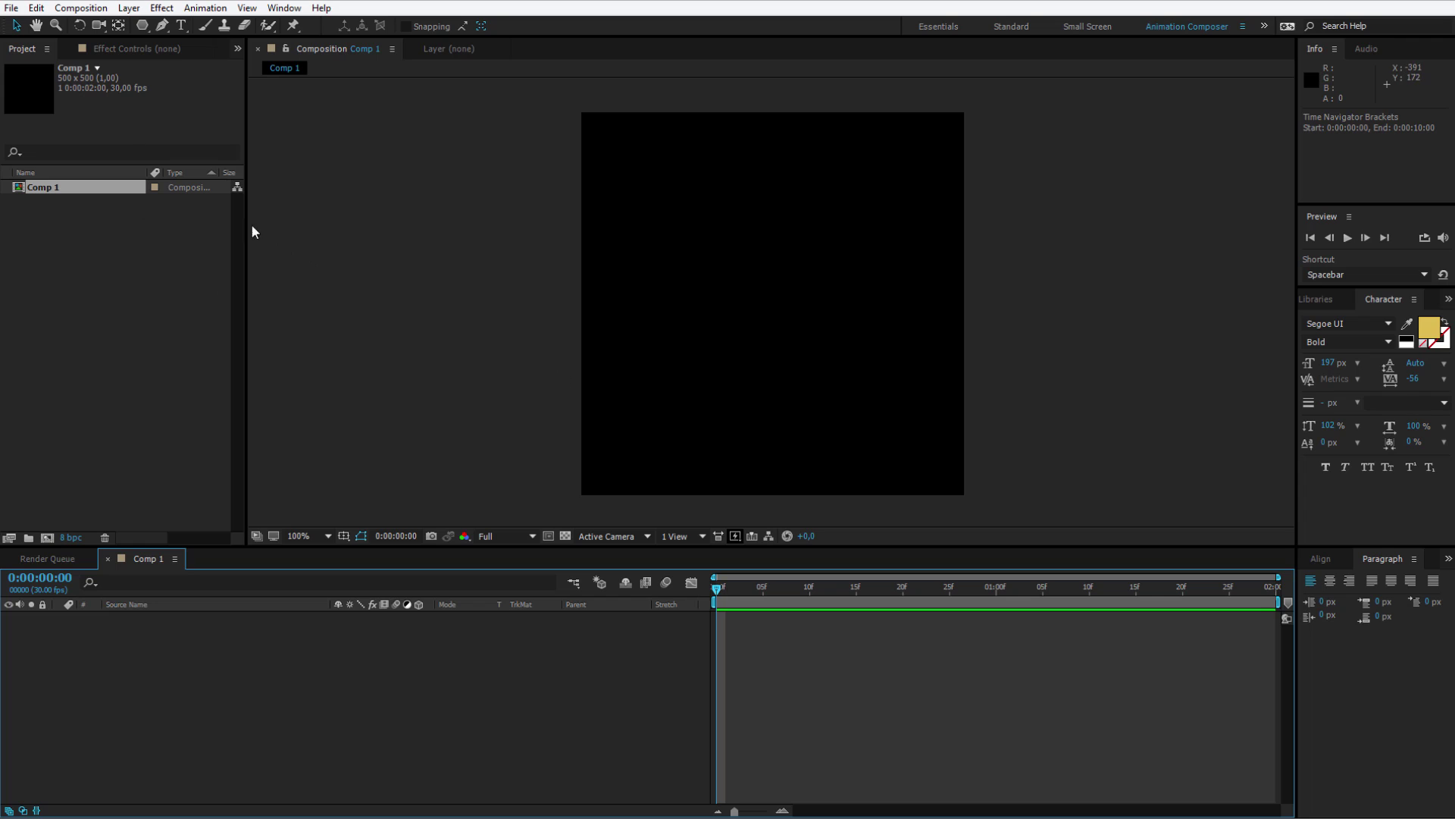
pyautogui.moveTo(141, 26)
pyautogui.mouseDown()
pyautogui.moveTo(200, 25)
pyautogui.moveTo(231, 90)
pyautogui.moveTo(241, 77)
pyautogui.mouseUp()
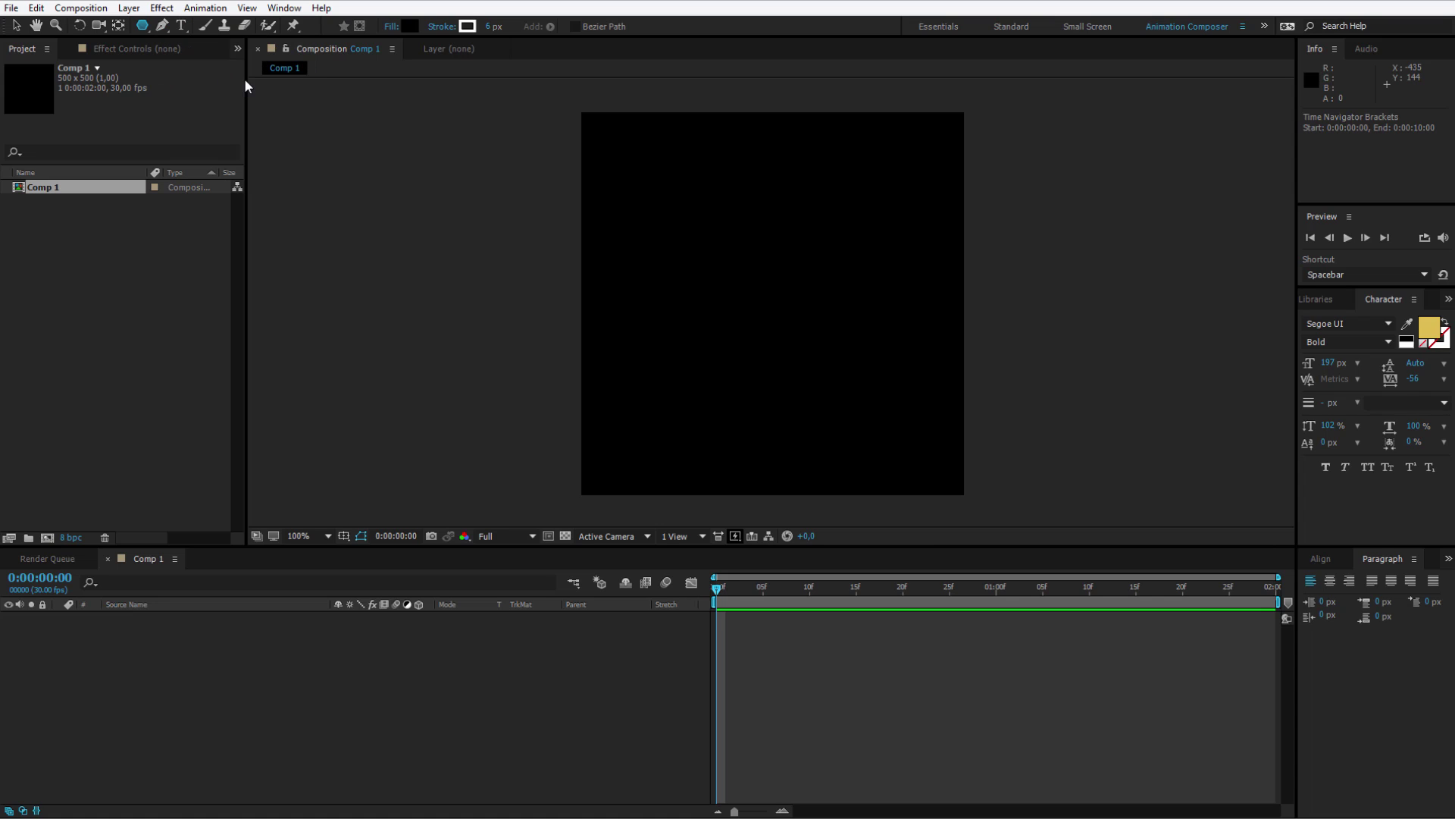
pyautogui.moveTo(649, 196)
pyautogui.mouseDown()
pyautogui.moveTo(812, 330)
pyautogui.moveTo(768, 263)
pyautogui.moveTo(779, 274)
pyautogui.mouseUp()
# Move and enlarge the pentagon so it is centred and nearly fills Comp 1
pyautogui.press('v')
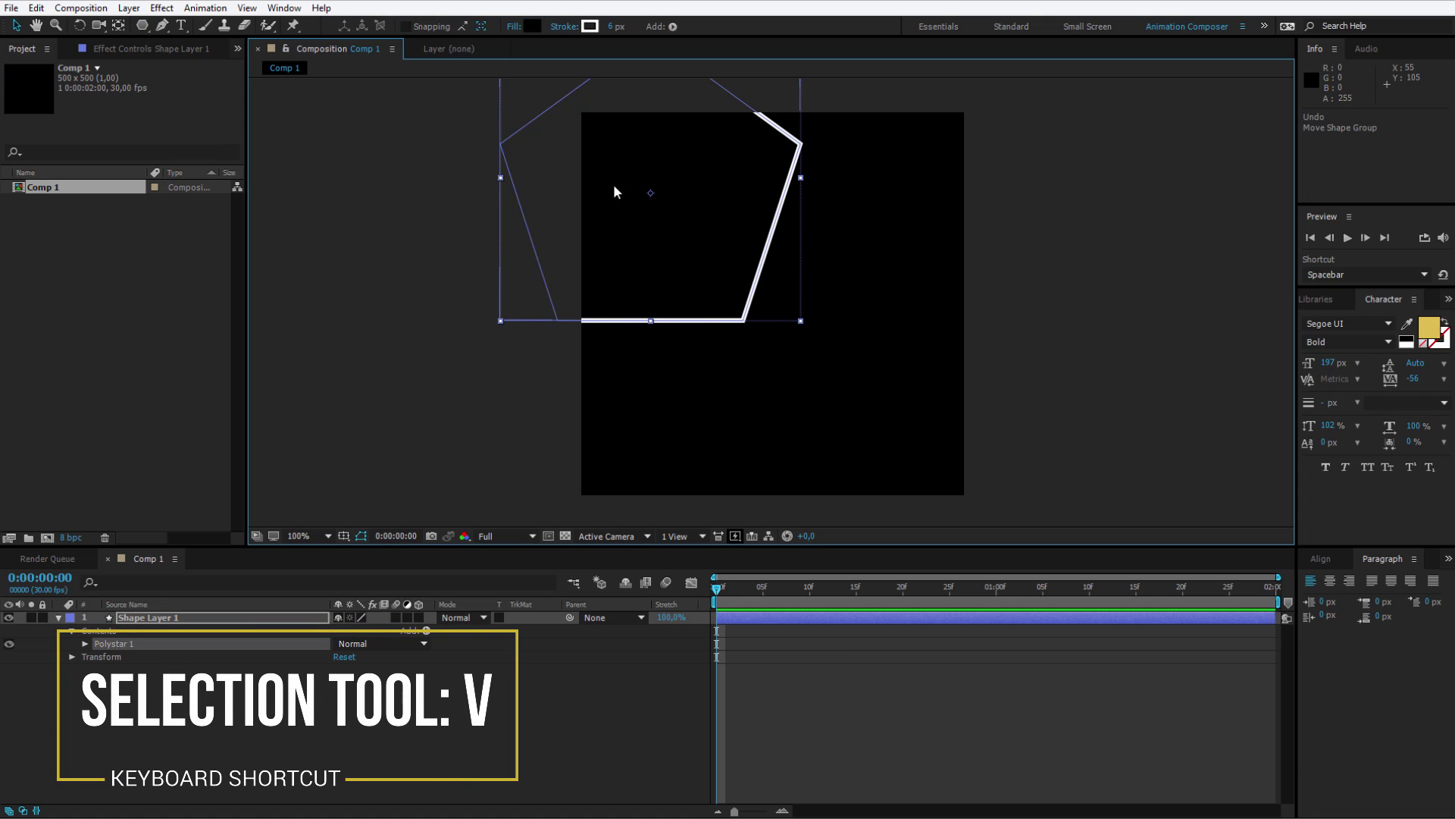
pyautogui.moveTo(614, 191); pyautogui.dragTo(724, 302)
pyautogui.moveTo(913, 436); pyautogui.dragTo(937, 464)
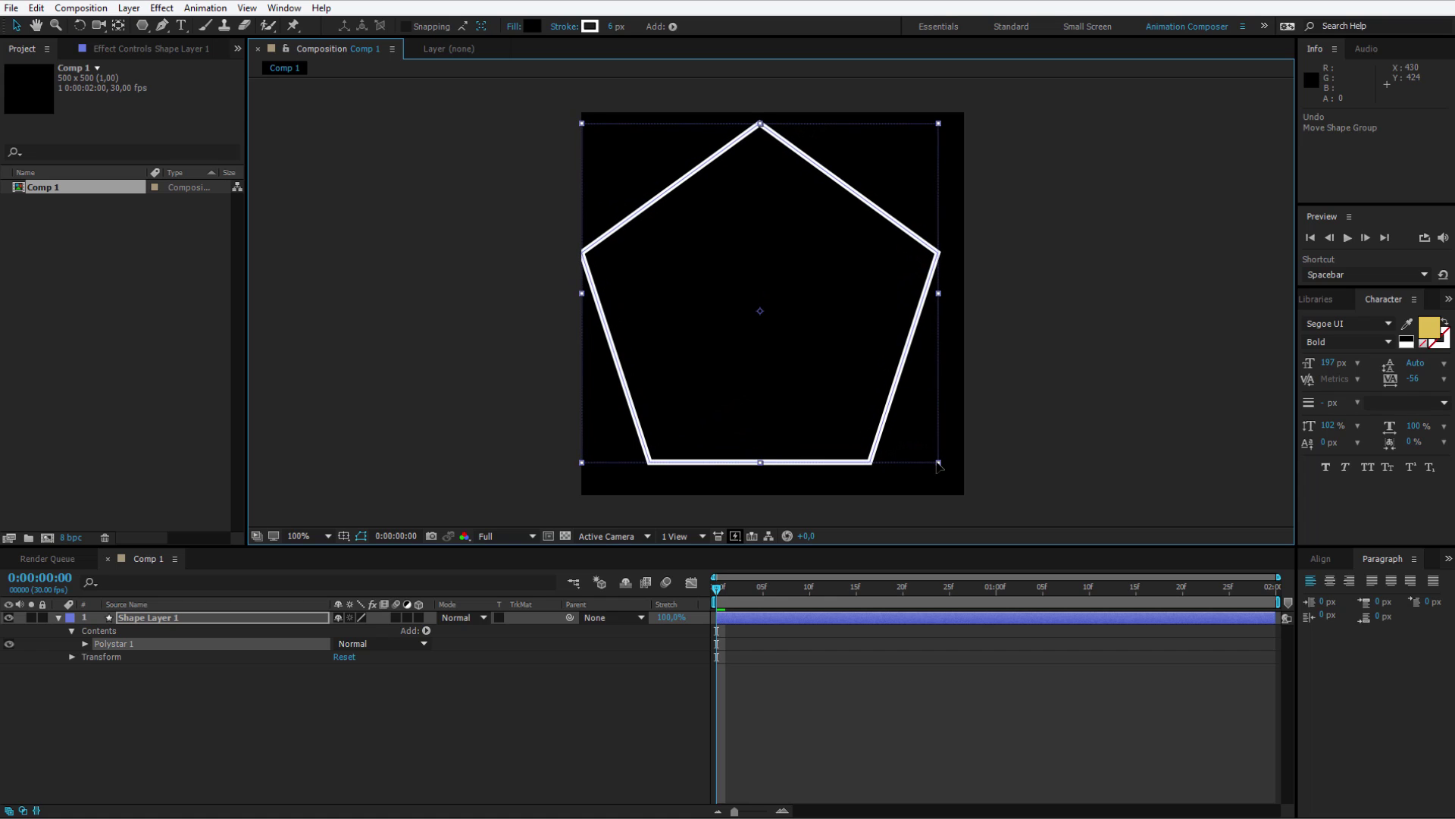
pyautogui.moveTo(812, 379); pyautogui.dragTo(829, 380)
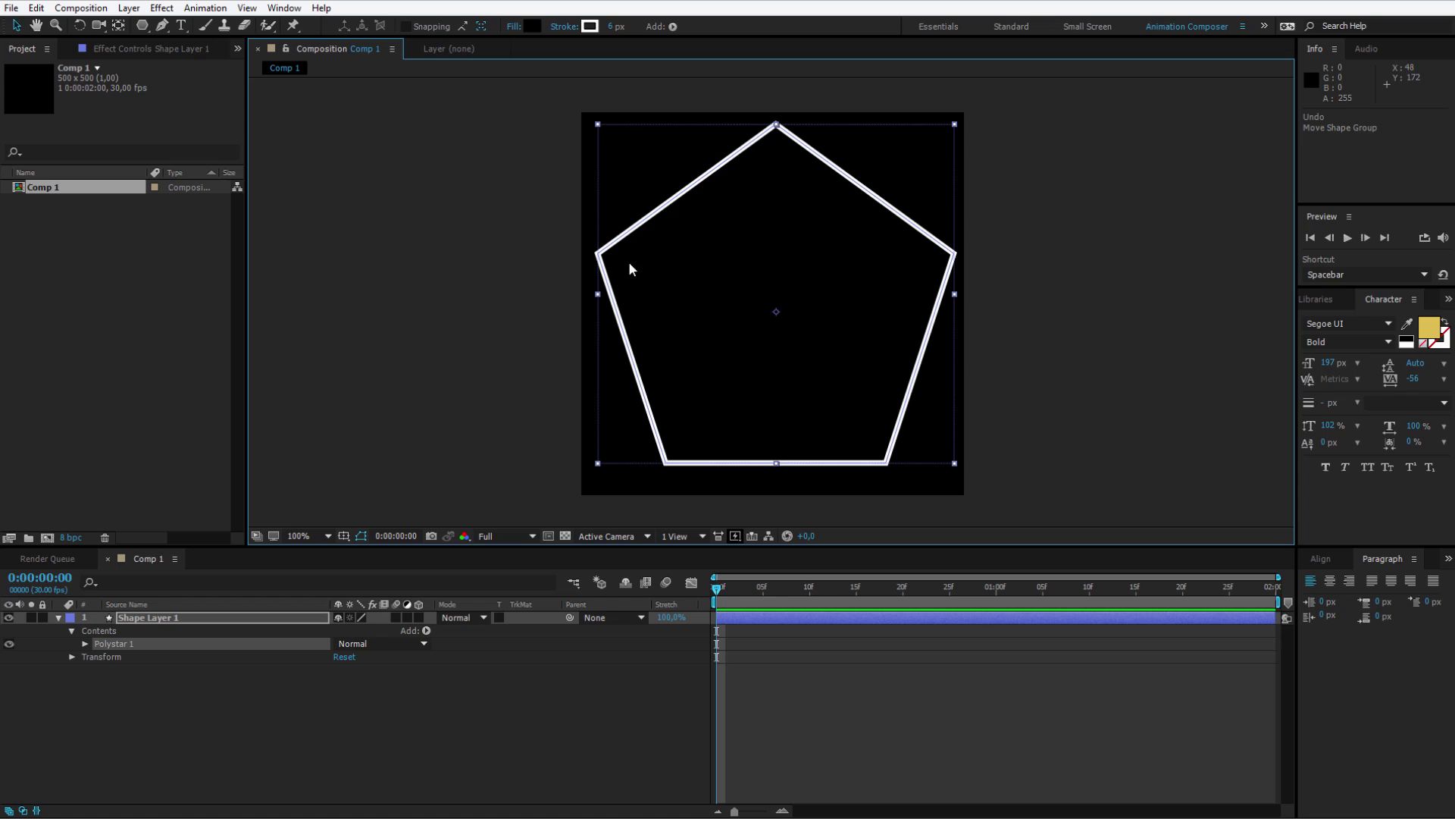
# Set Polystar Path 1's Points to 6 to make a hexagon
pyautogui.click(84, 644)
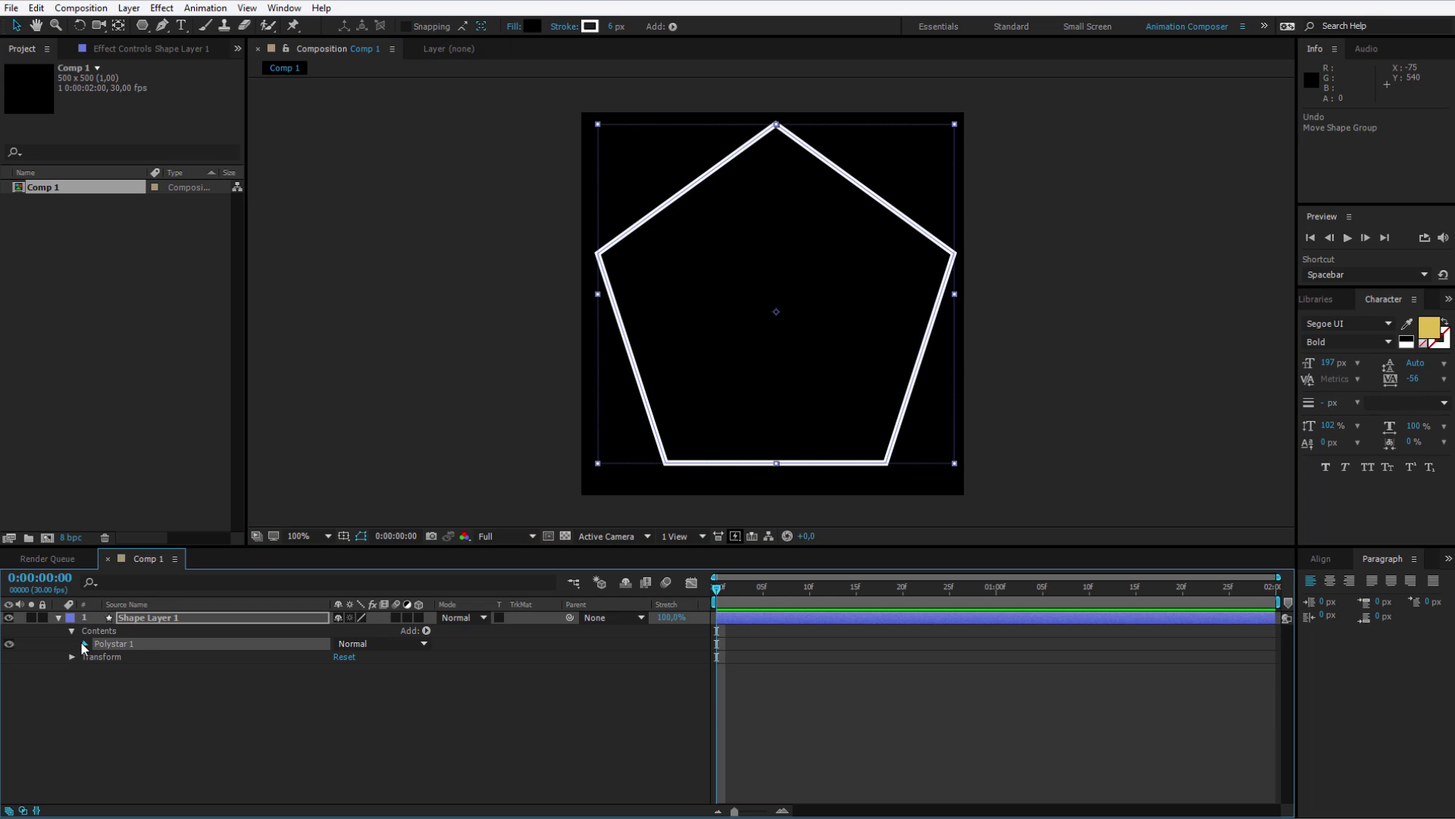
pyautogui.click(98, 656)
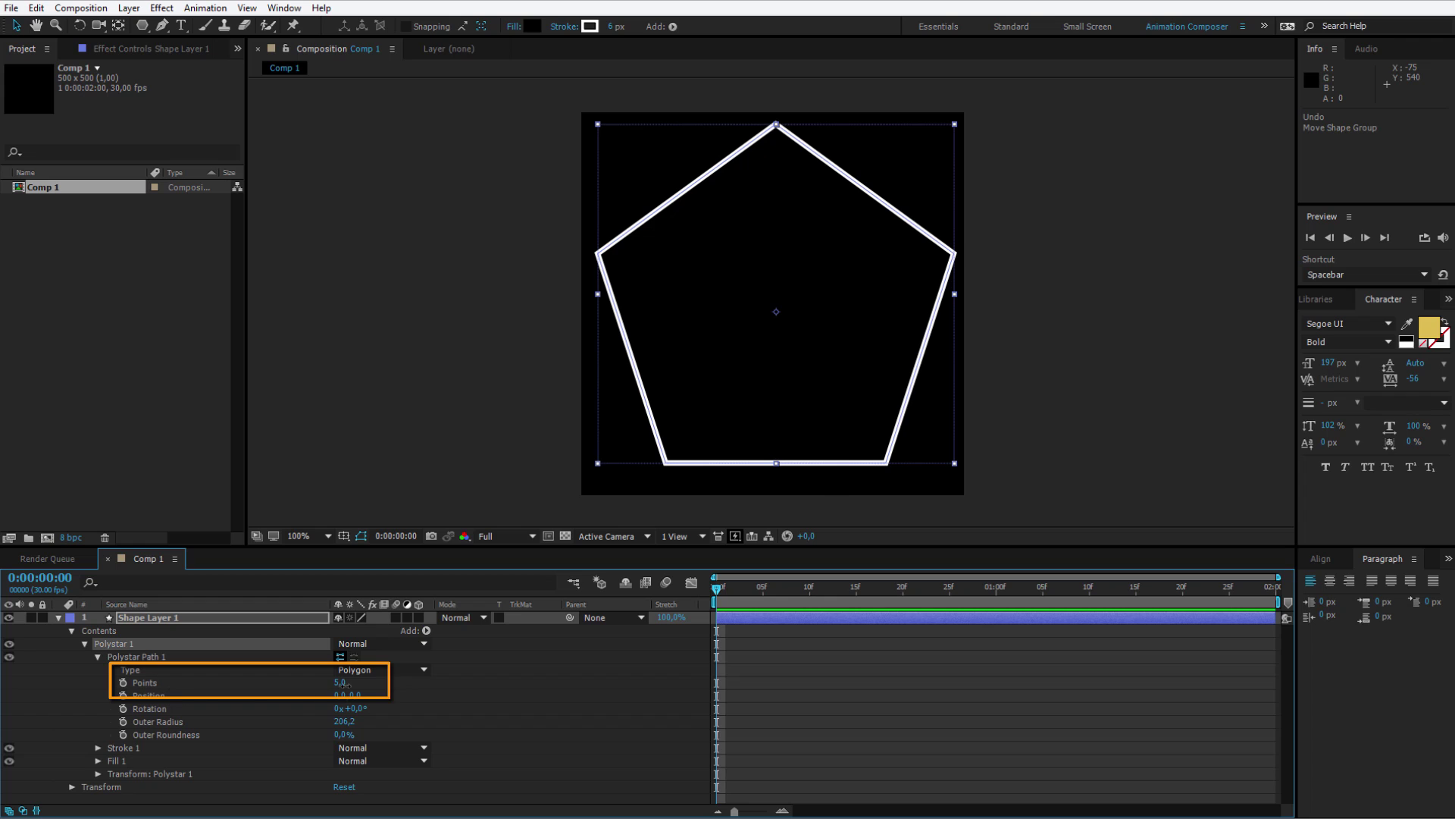
pyautogui.moveTo(342, 684)
pyautogui.mouseDown()
pyautogui.moveTo(394, 683)
pyautogui.moveTo(326, 684)
pyautogui.moveTo(338, 685)
pyautogui.mouseUp()
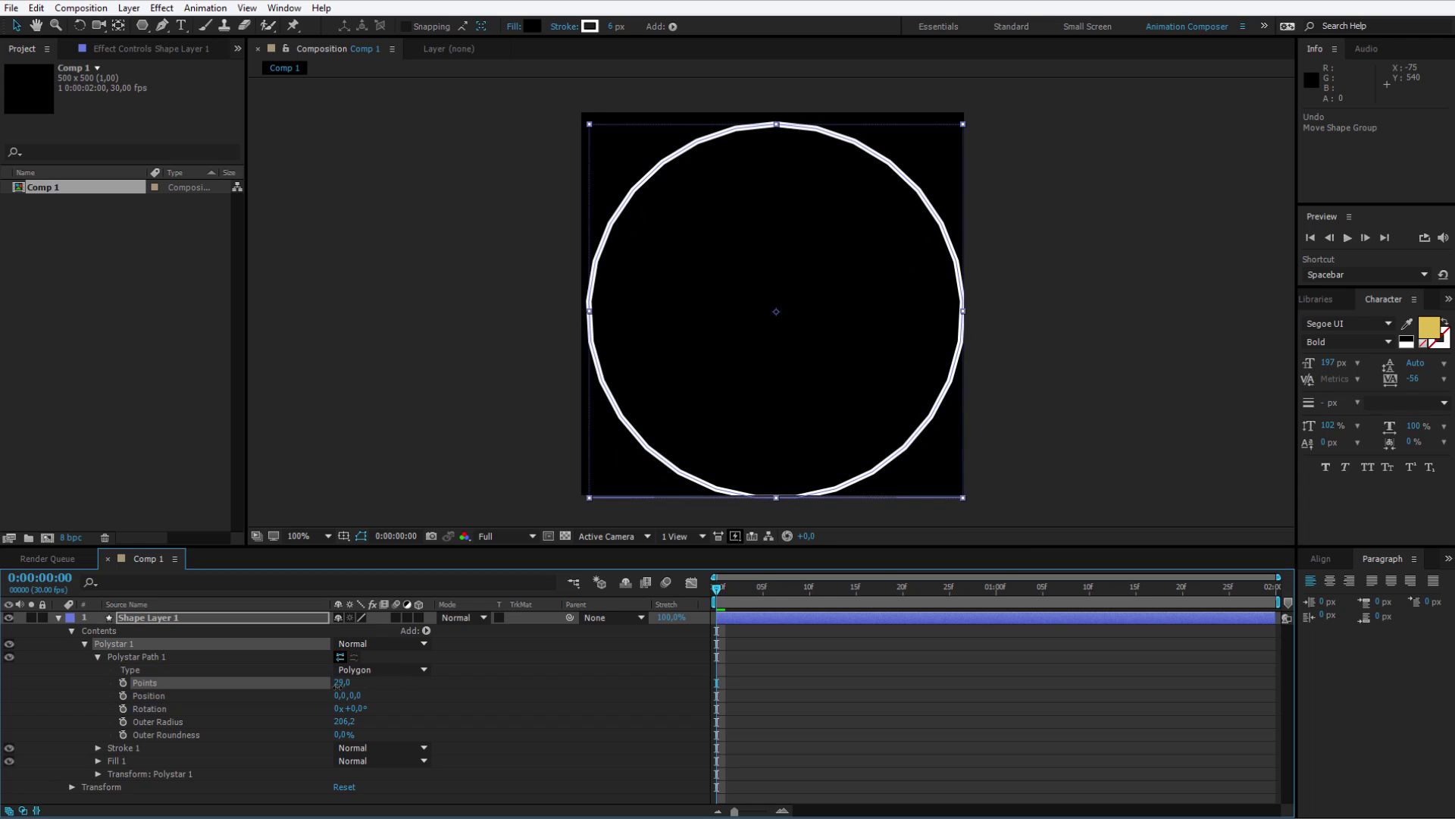
pyautogui.click(338, 683)
pyautogui.write('6')
pyautogui.press('Return')
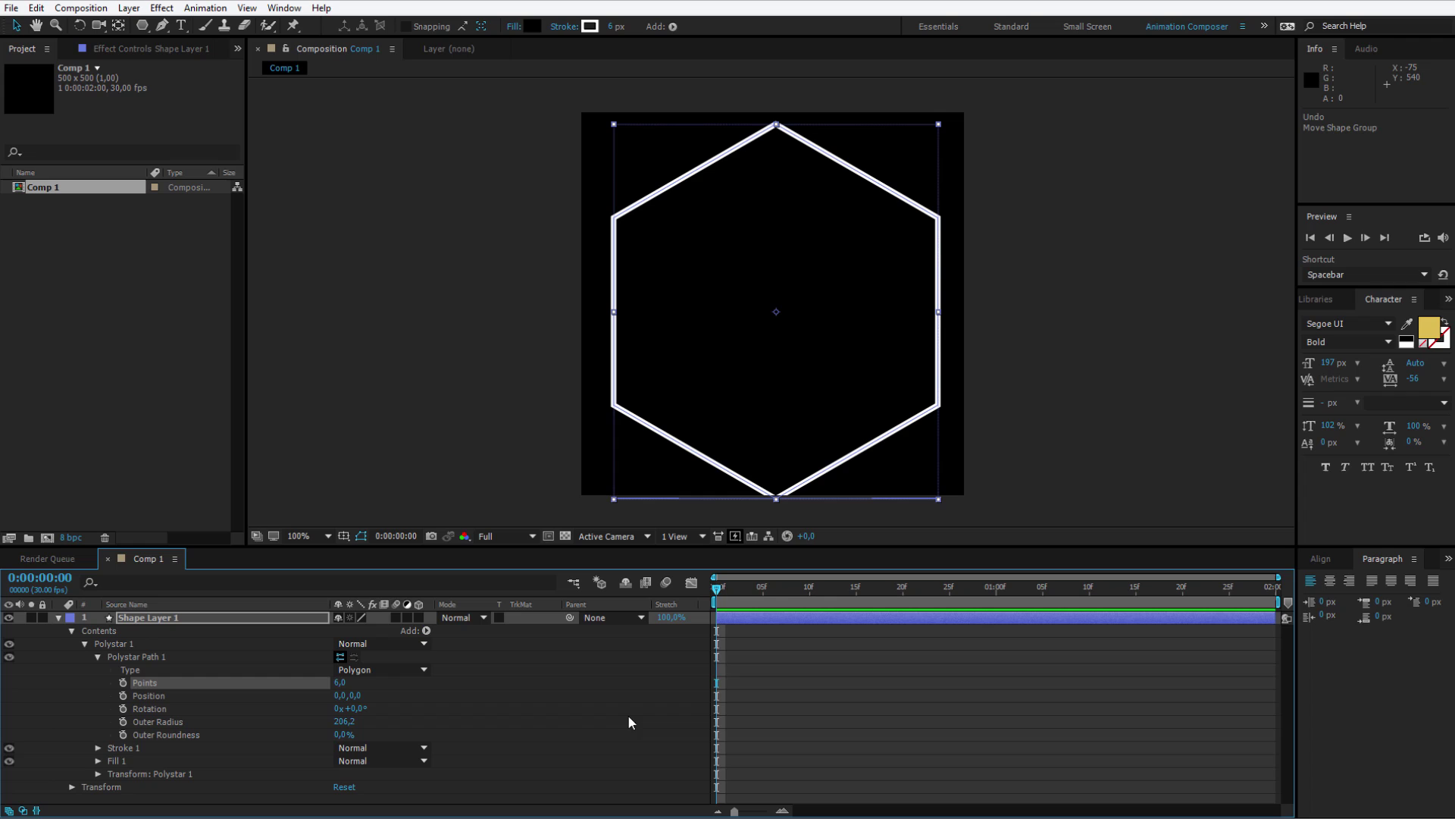
# Nudge the hexagon up and left to centre it and reduce the stroke width to 0 px
pyautogui.click(742, 290)
pyautogui.press('Up')
pyautogui.press('Up')
pyautogui.press('Up')
pyautogui.press('Up')
pyautogui.press('Up')
pyautogui.press('Left')
pyautogui.press('Left')
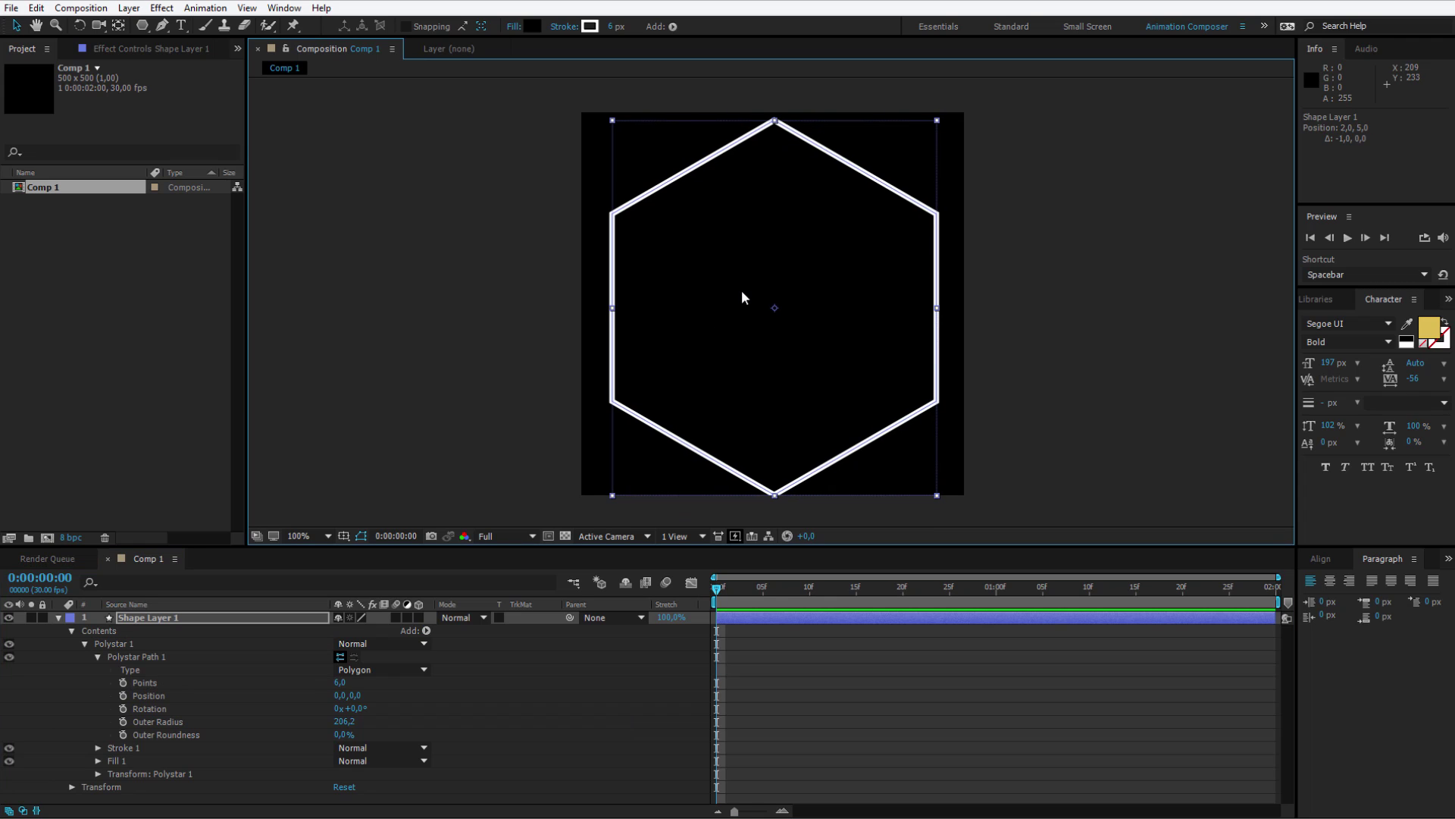
pyautogui.press('Up')
pyautogui.press('Up')
pyautogui.press('Up')
pyautogui.press('Up')
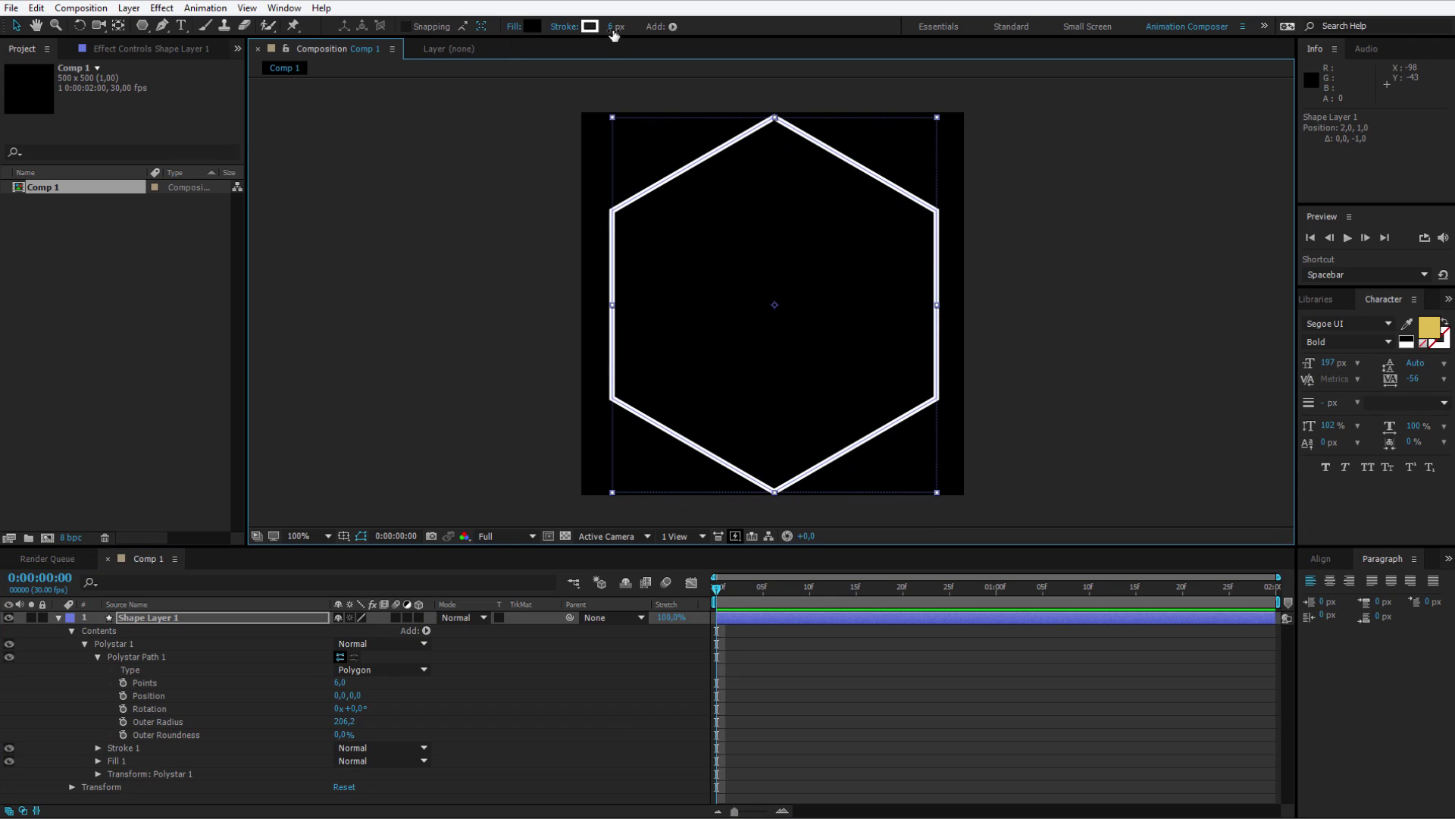
pyautogui.moveTo(613, 35); pyautogui.dragTo(589, 41)
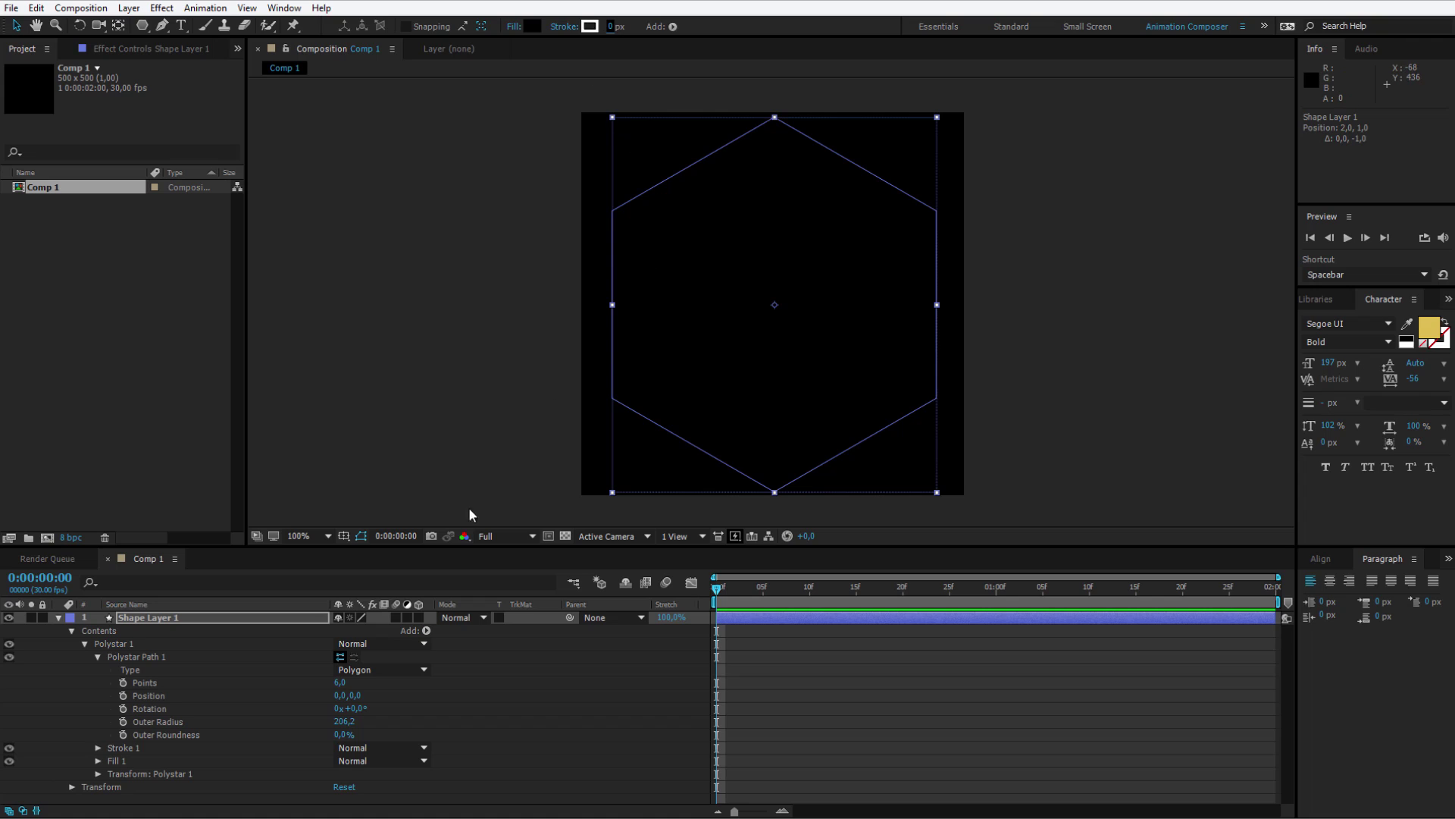
pyautogui.click(131, 748)
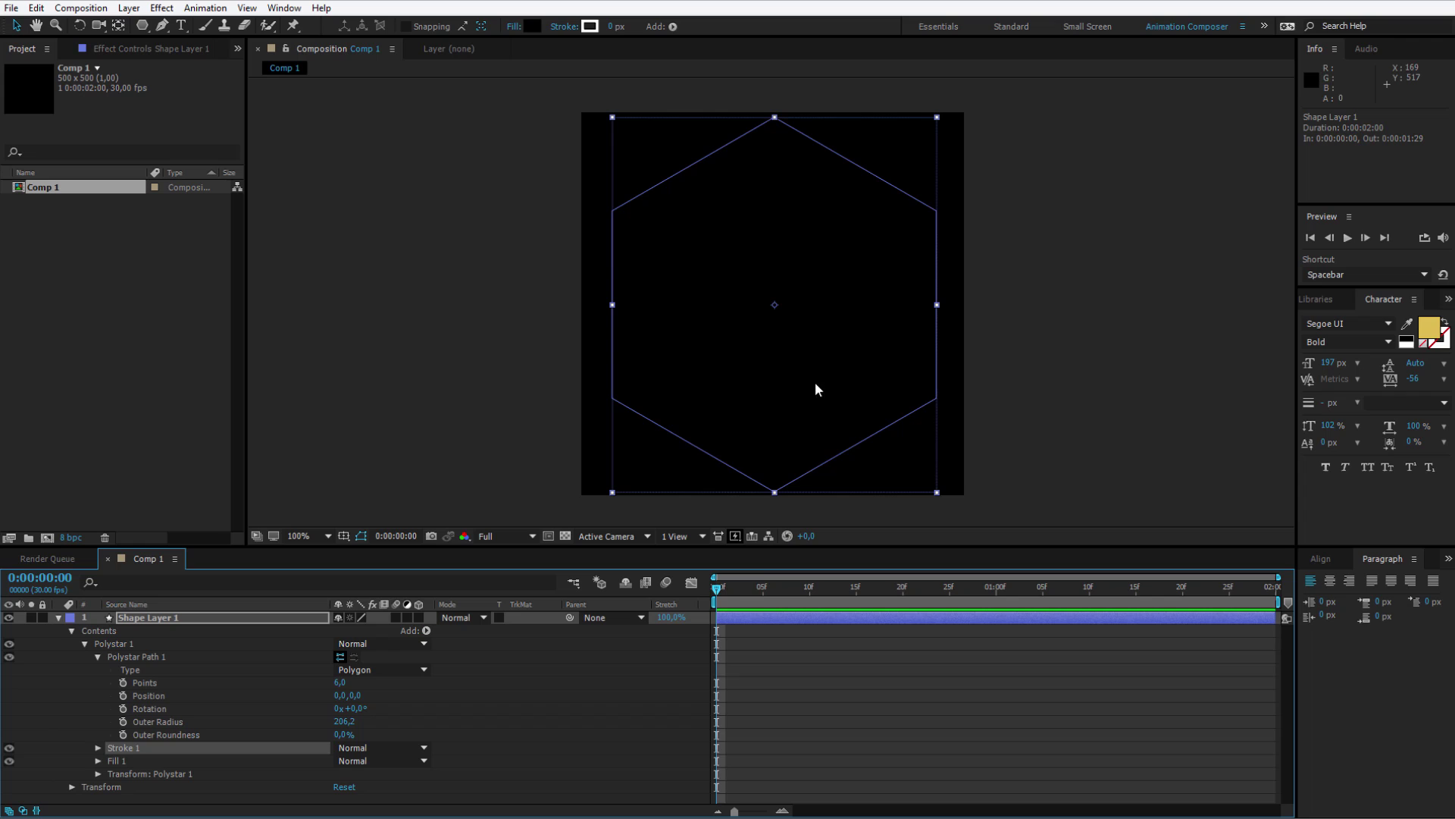
# Add Trim Paths to Shape Layer 1 and move Trim Paths 1 above Stroke 1
pyautogui.click(158, 617)
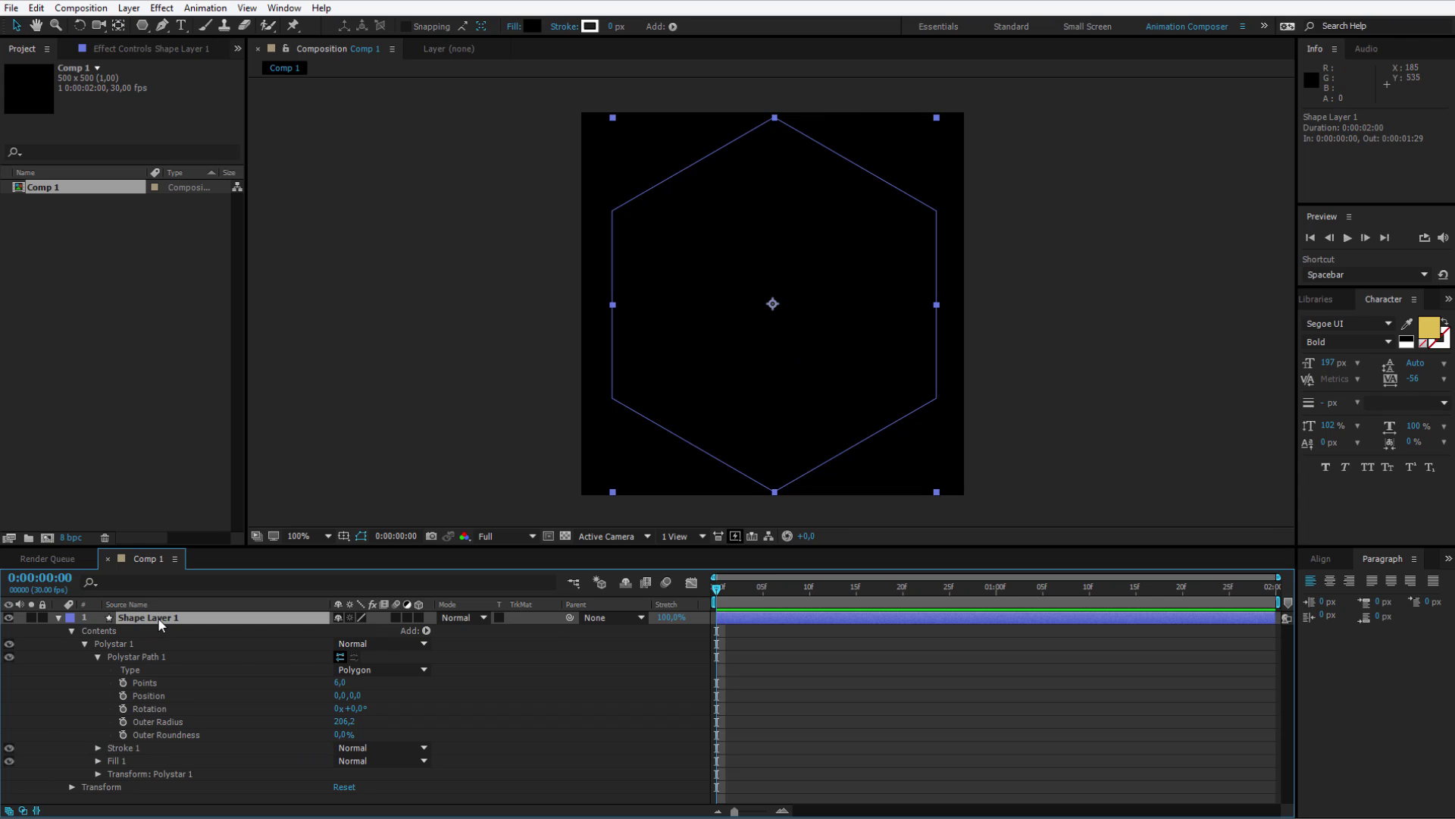
pyautogui.click(59, 617)
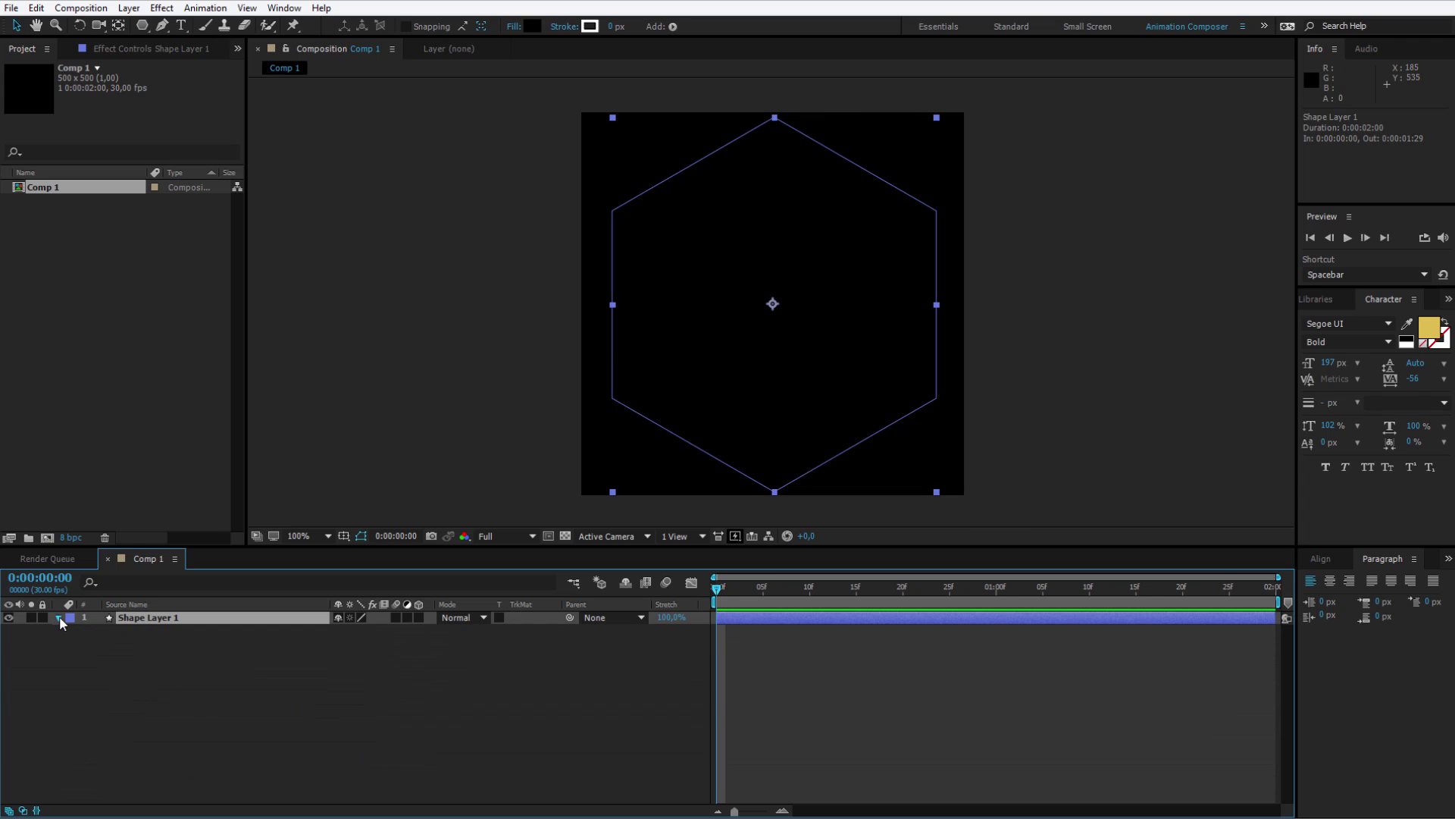
pyautogui.click(59, 617)
pyautogui.click(426, 630)
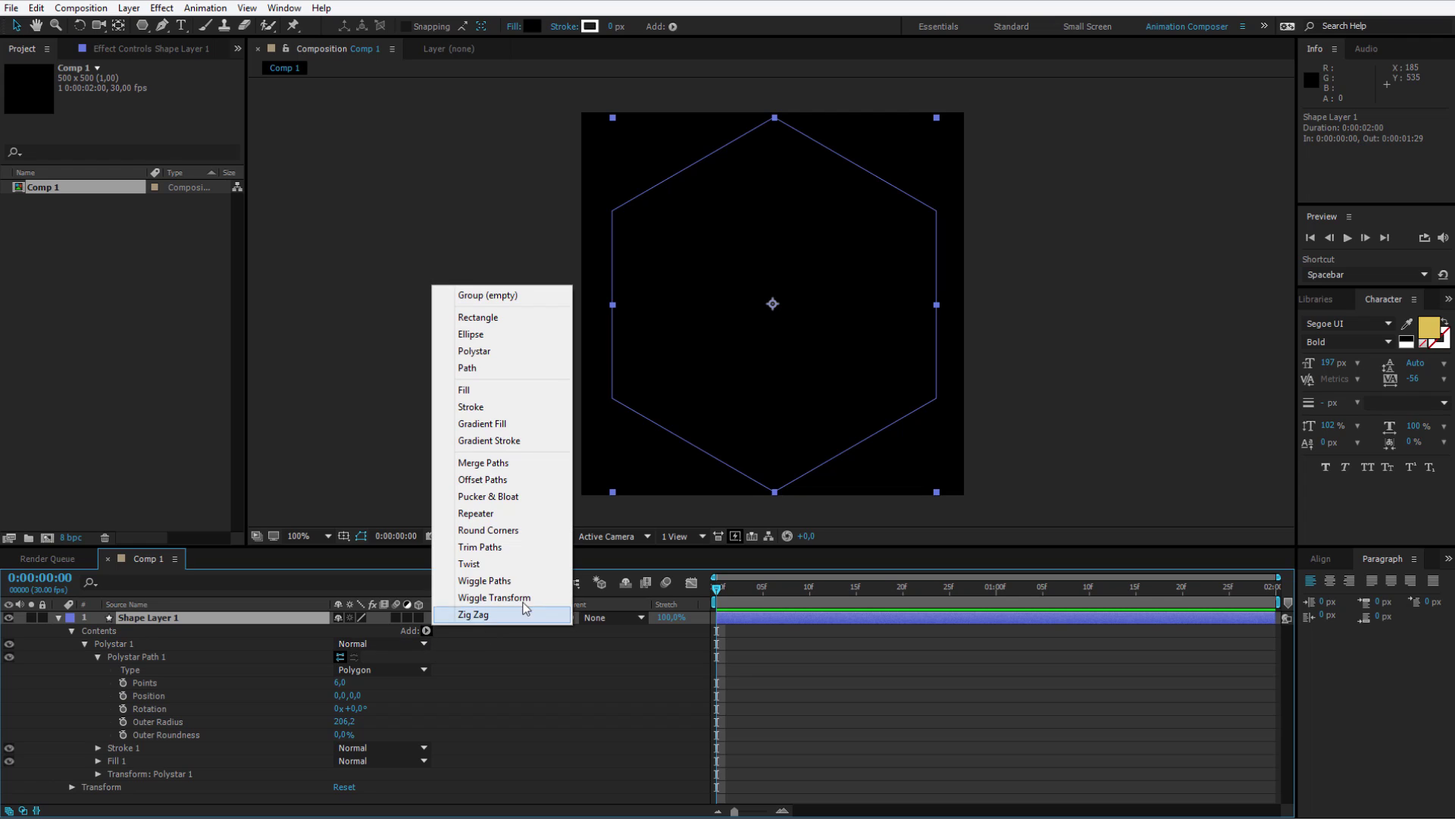
pyautogui.click(479, 547)
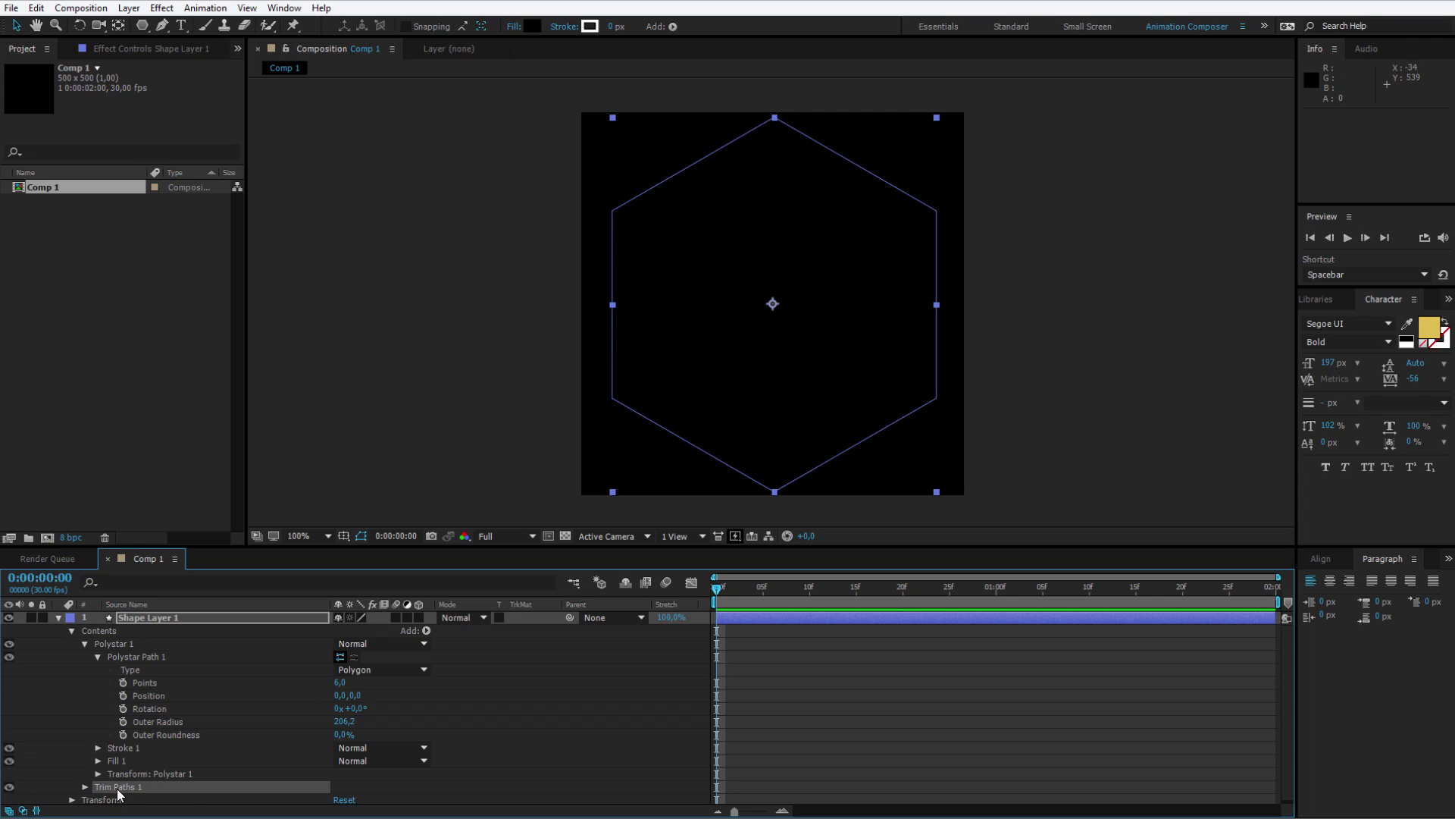
pyautogui.moveTo(117, 794); pyautogui.dragTo(162, 747)
# Set the hexagon's Stroke Width to 10
pyautogui.click(98, 682)
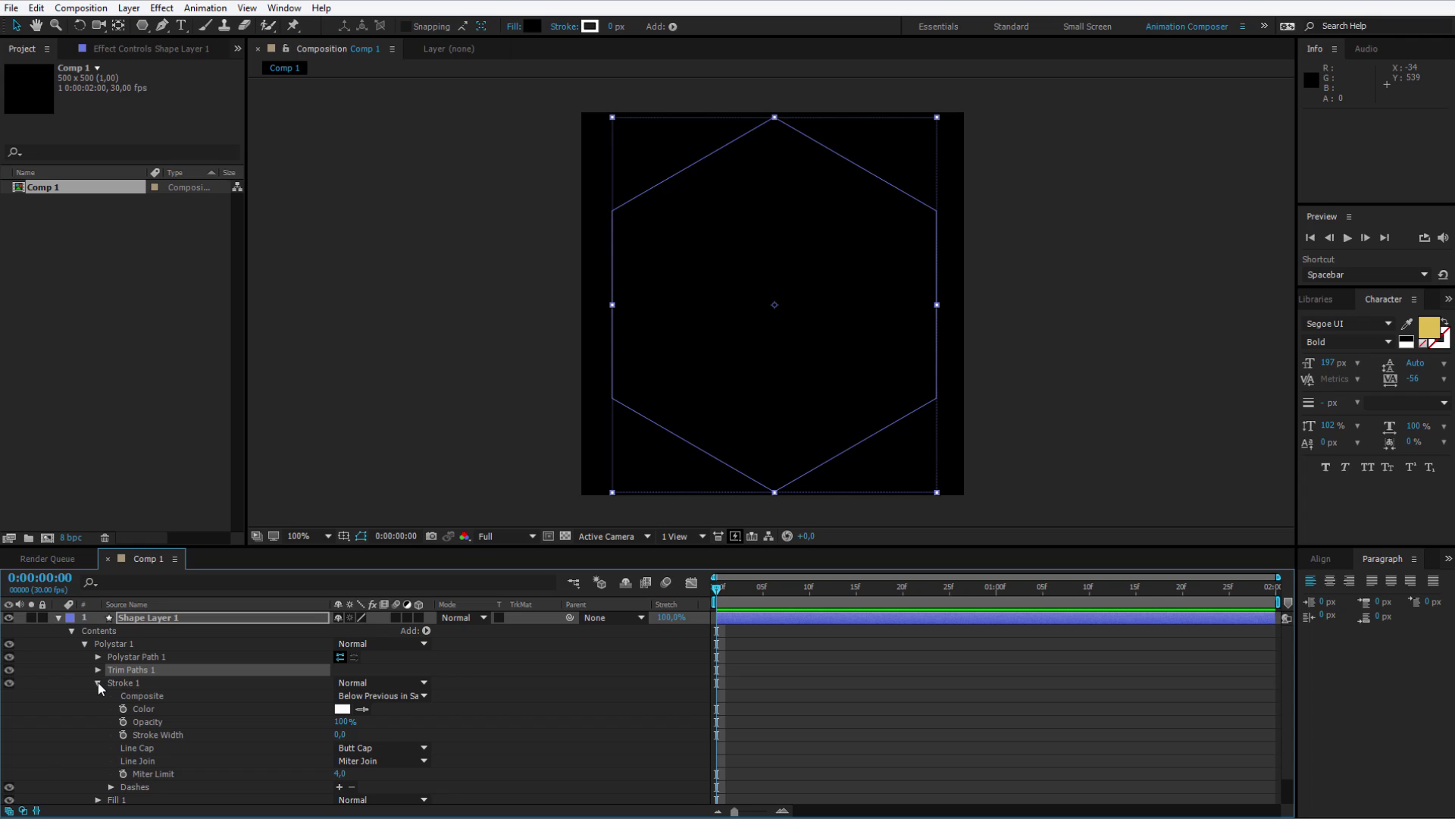
pyautogui.moveTo(340, 734); pyautogui.dragTo(357, 735)
pyautogui.click(342, 734)
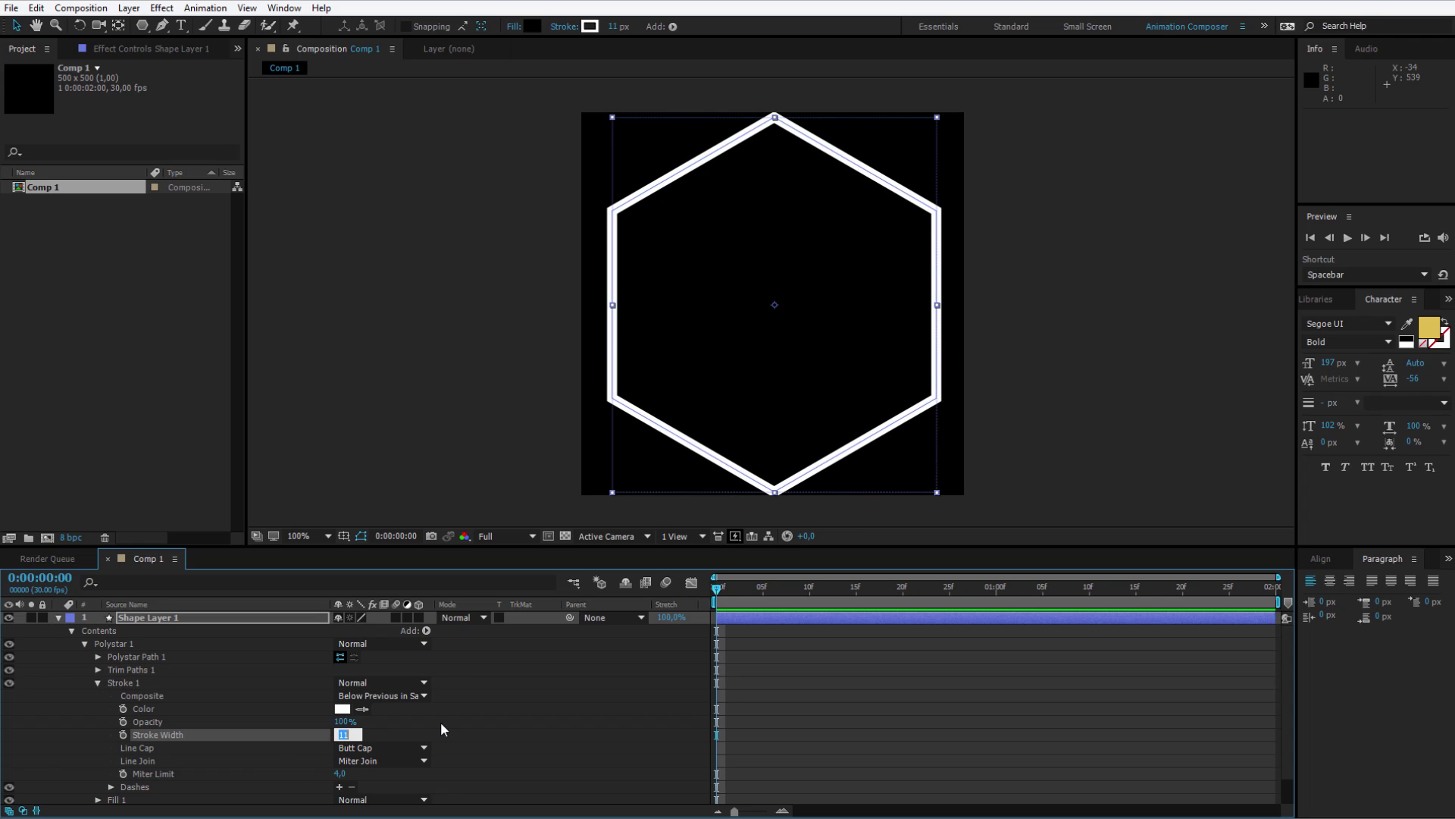
pyautogui.write('10')
pyautogui.press('Return')
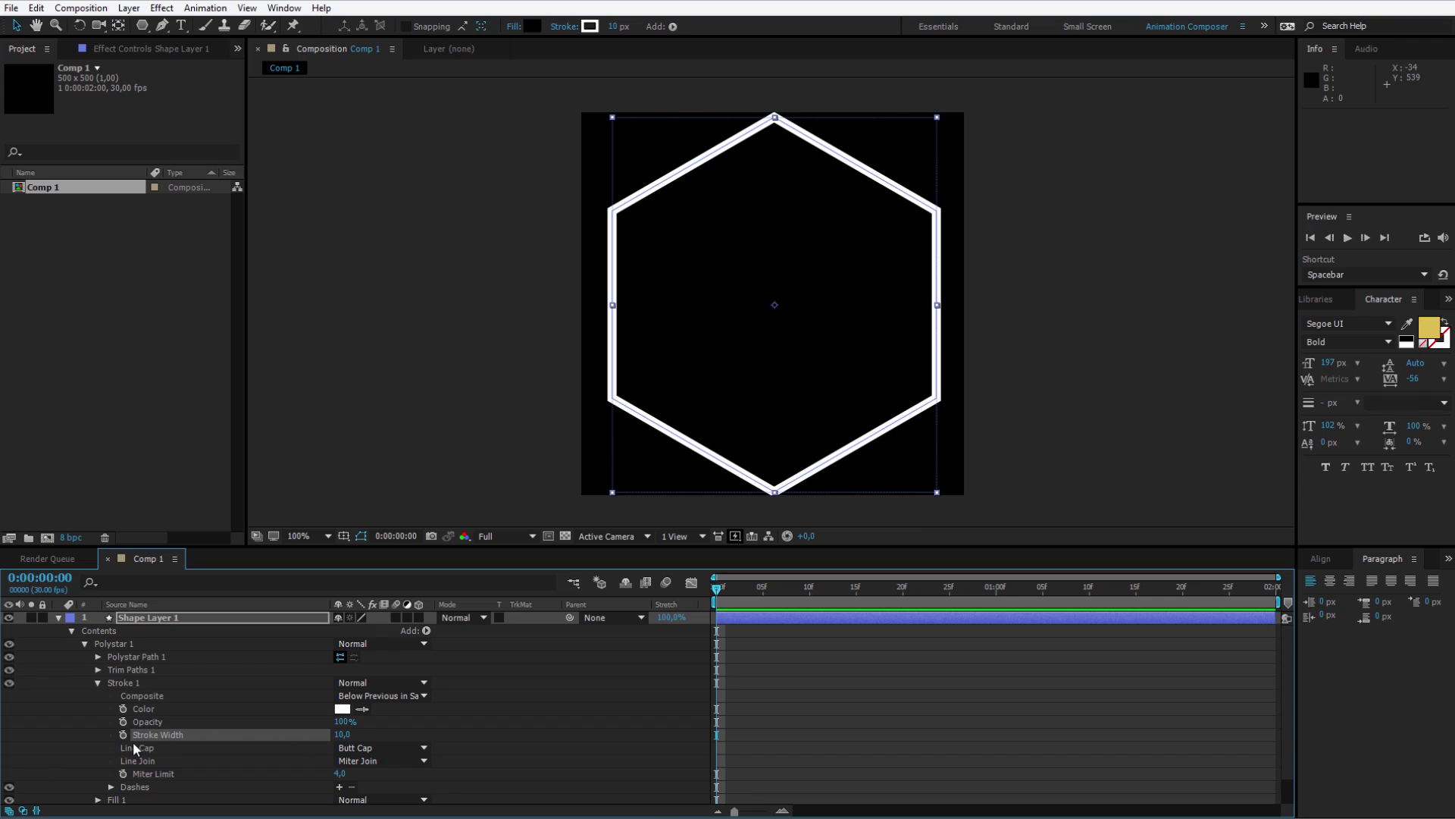
# Keyframe Trim Paths End at 0% on the first frame
pyautogui.click(149, 668)
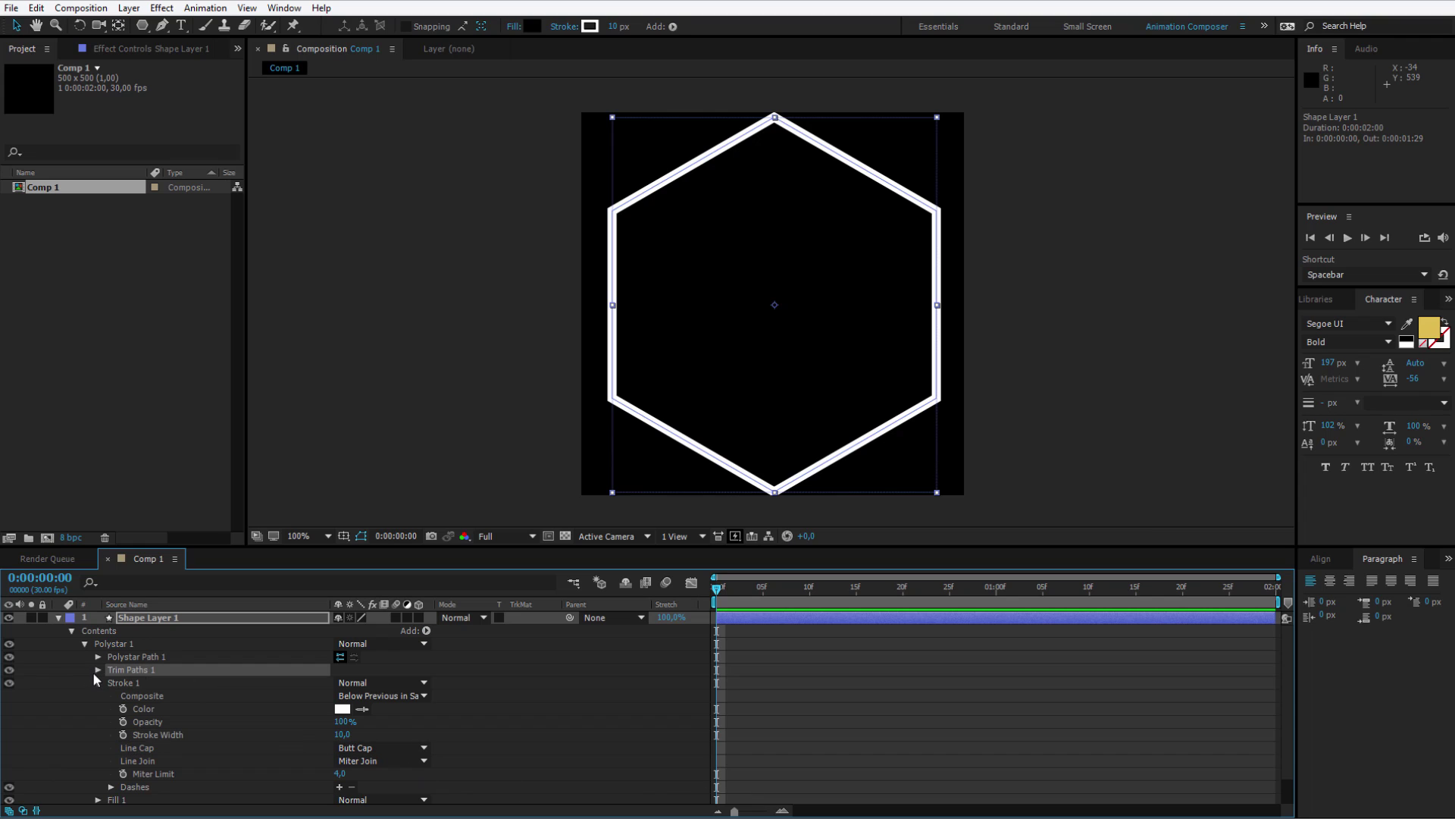
pyautogui.click(98, 671)
pyautogui.click(148, 696)
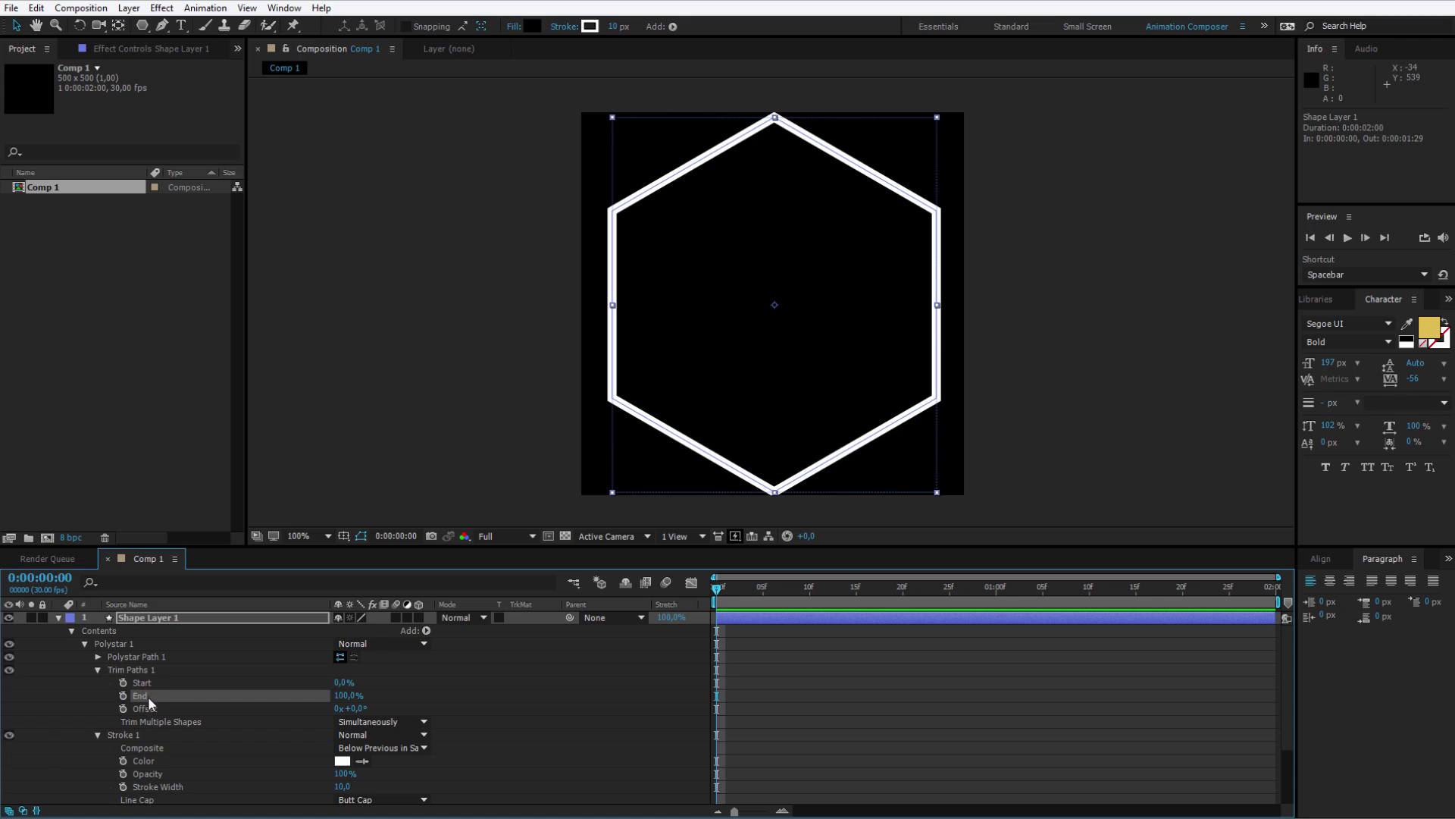
pyautogui.click(123, 695)
pyautogui.moveTo(342, 696); pyautogui.dragTo(299, 696)
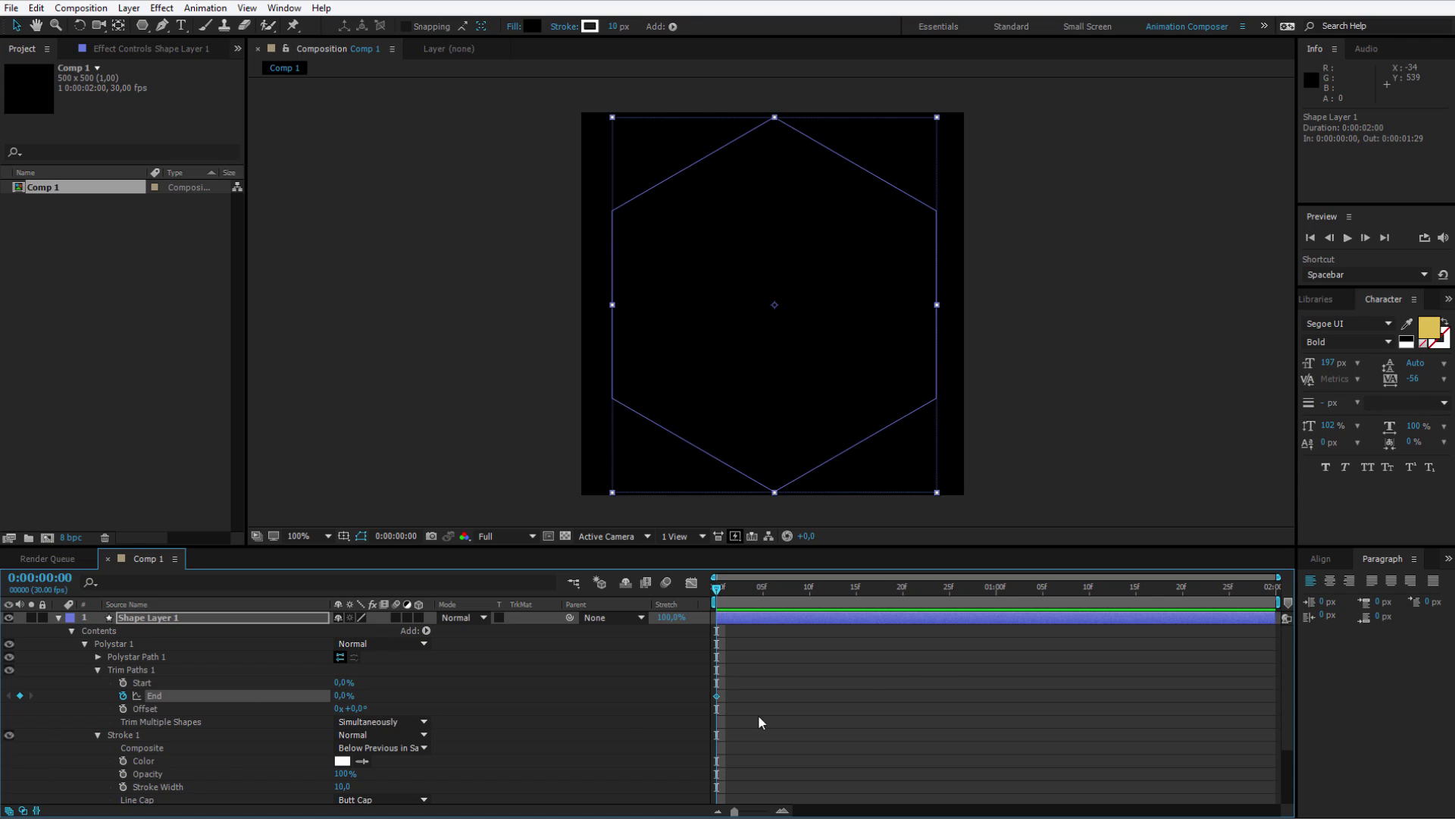
# At 0:00:01:29 raise End to 100%, then return to the start and keyframe Offset
pyautogui.moveTo(964, 585); pyautogui.dragTo(1285, 603)
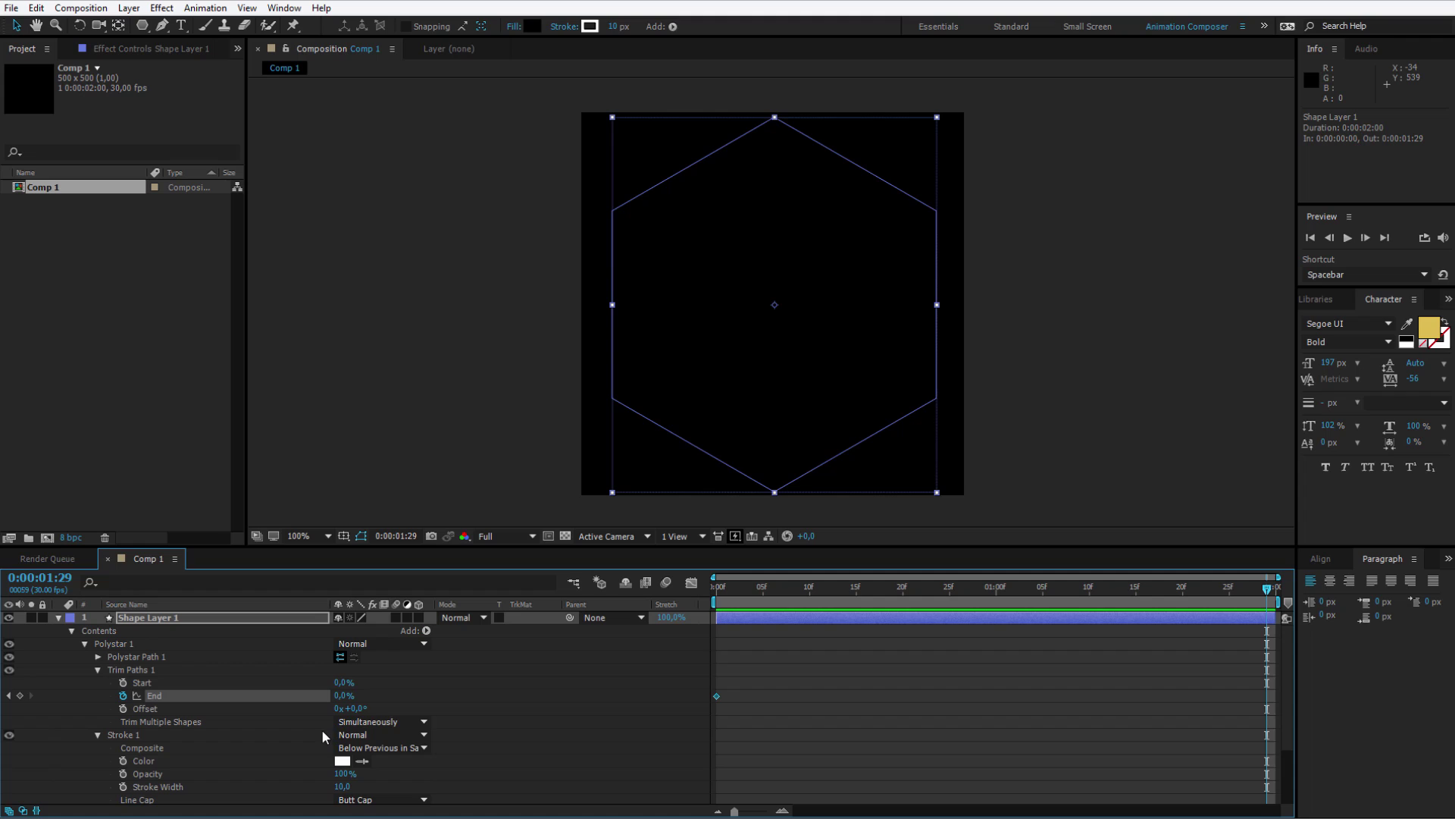
pyautogui.moveTo(344, 695); pyautogui.dragTo(440, 692)
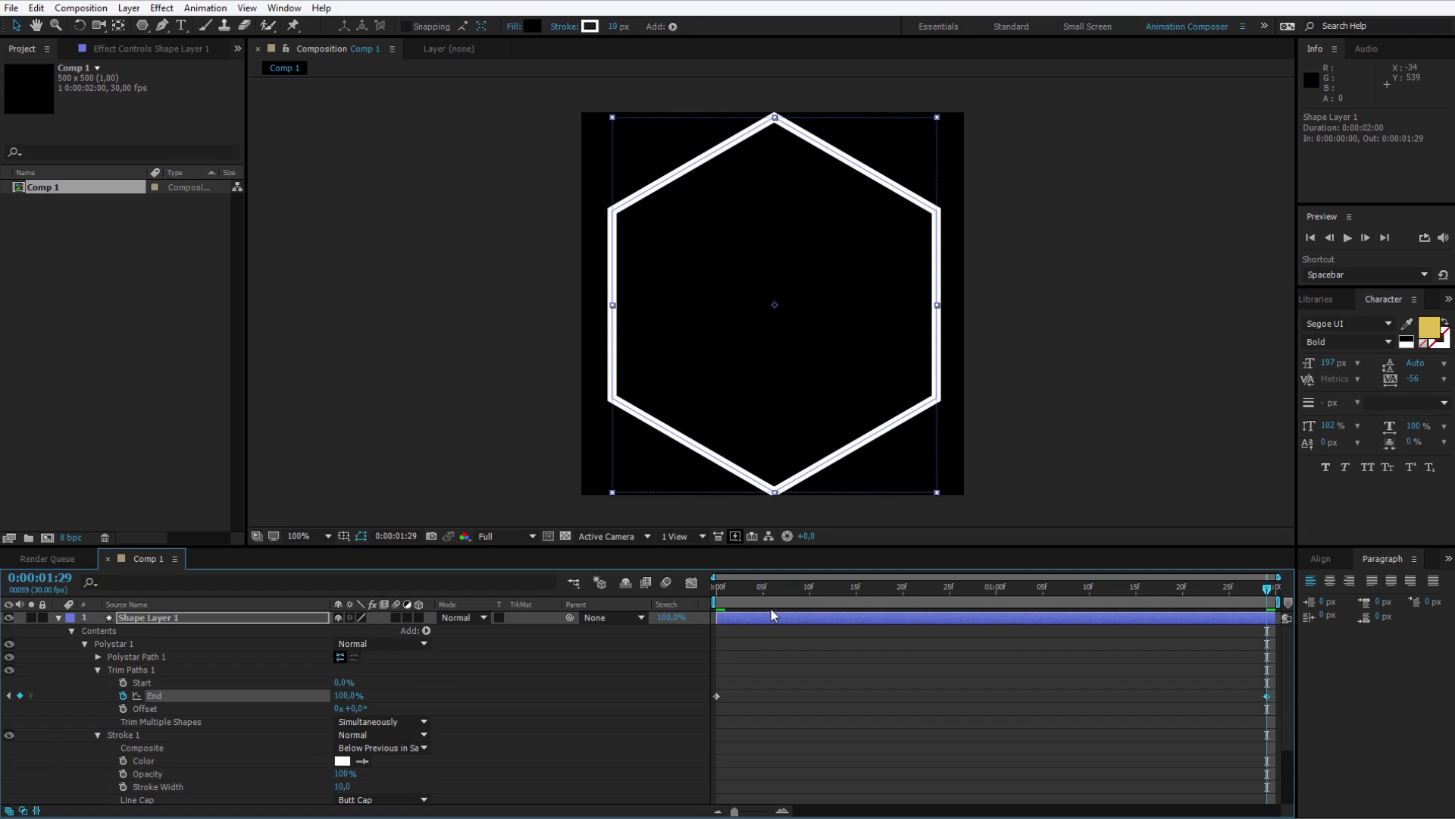
pyautogui.moveTo(780, 589); pyautogui.dragTo(653, 584)
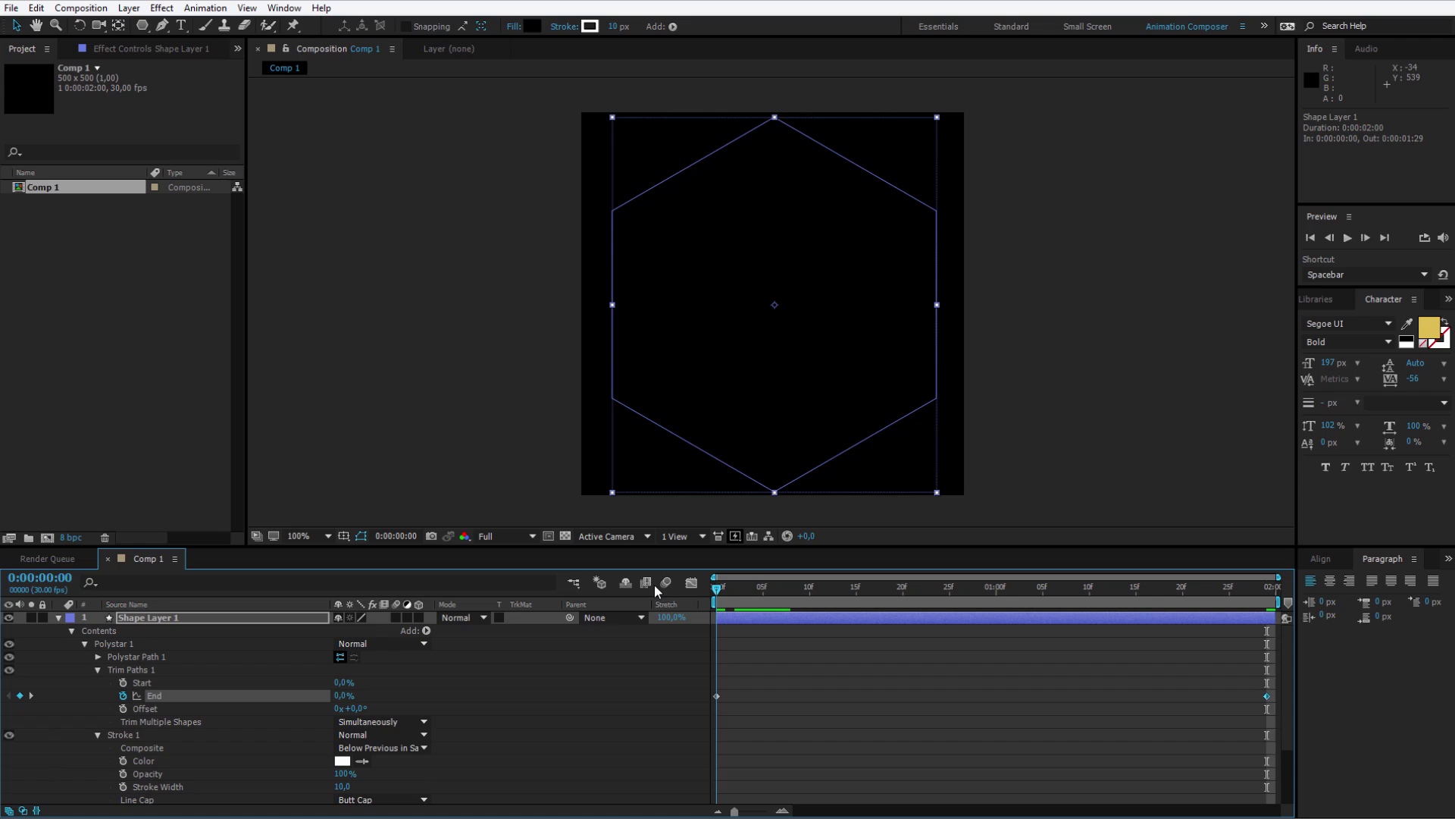
pyautogui.click(123, 708)
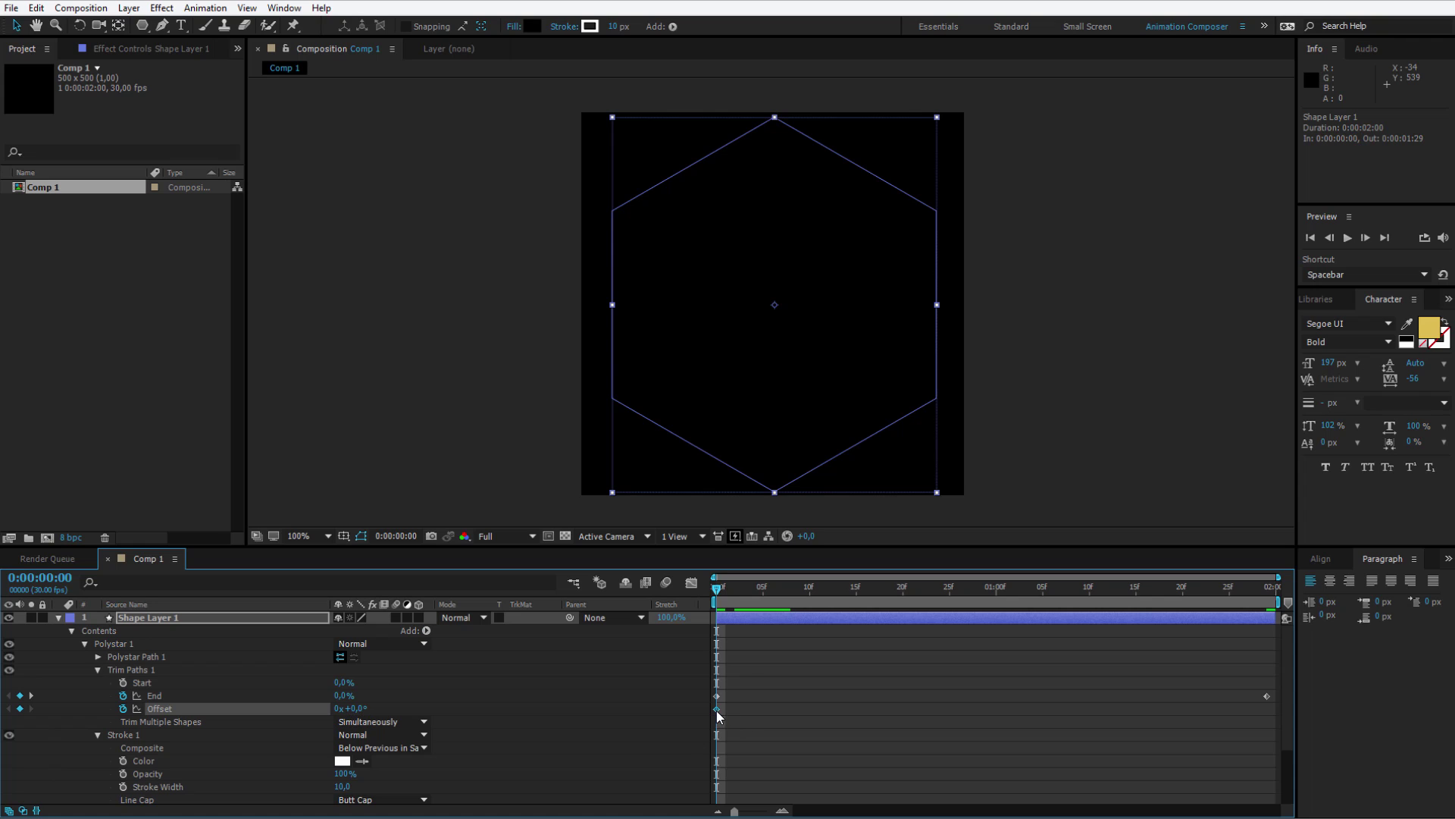
# Move the Offset keyframe to 0:00:01:29 and set Offset to 150° at the first frame
pyautogui.moveTo(716, 710); pyautogui.dragTo(1271, 725)
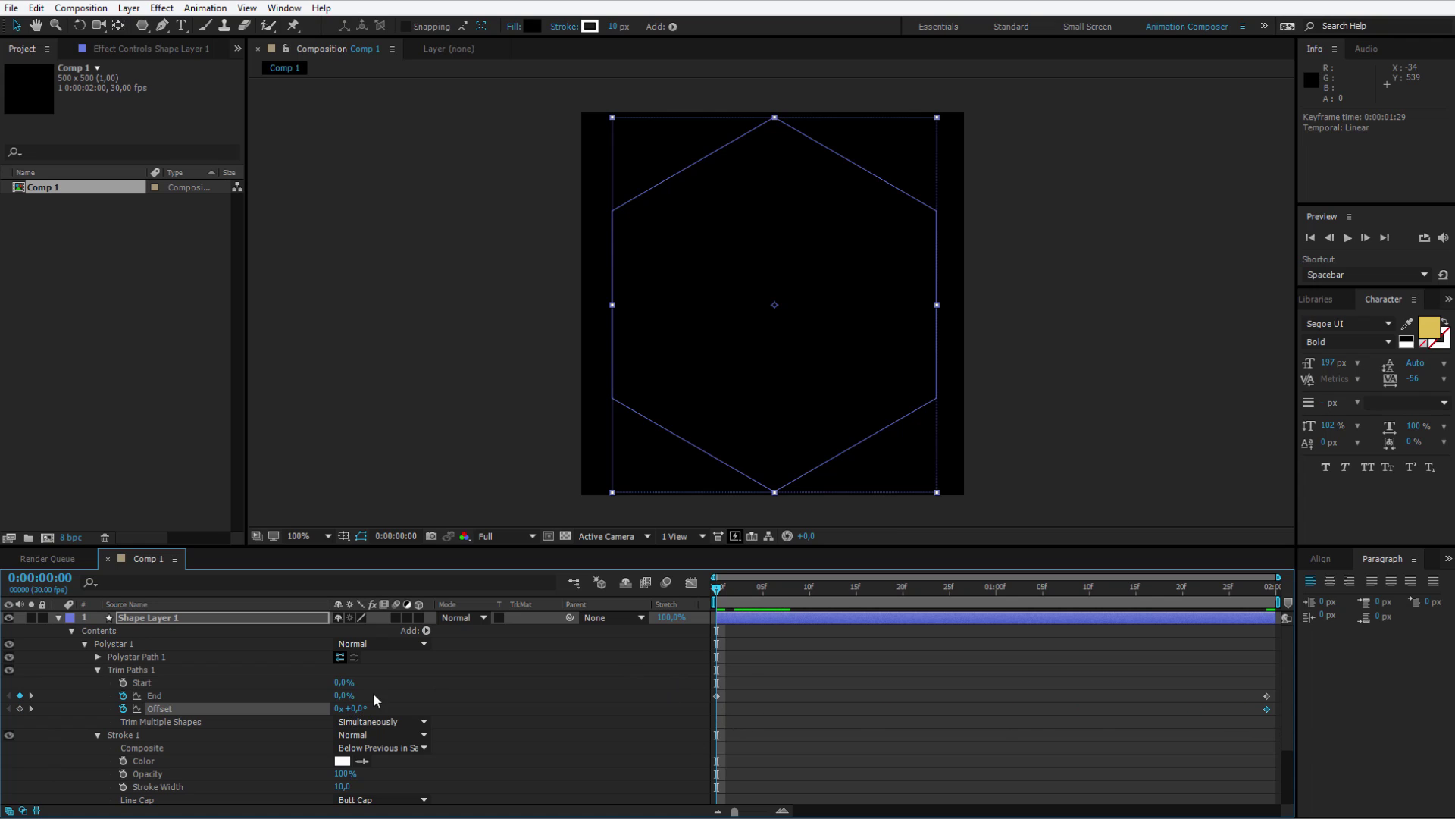
pyautogui.moveTo(362, 710); pyautogui.dragTo(375, 710)
pyautogui.click(367, 709)
pyautogui.write('150')
pyautogui.press('Return')
# Preview and scrub the rotating draw-on animation
pyautogui.press('space')
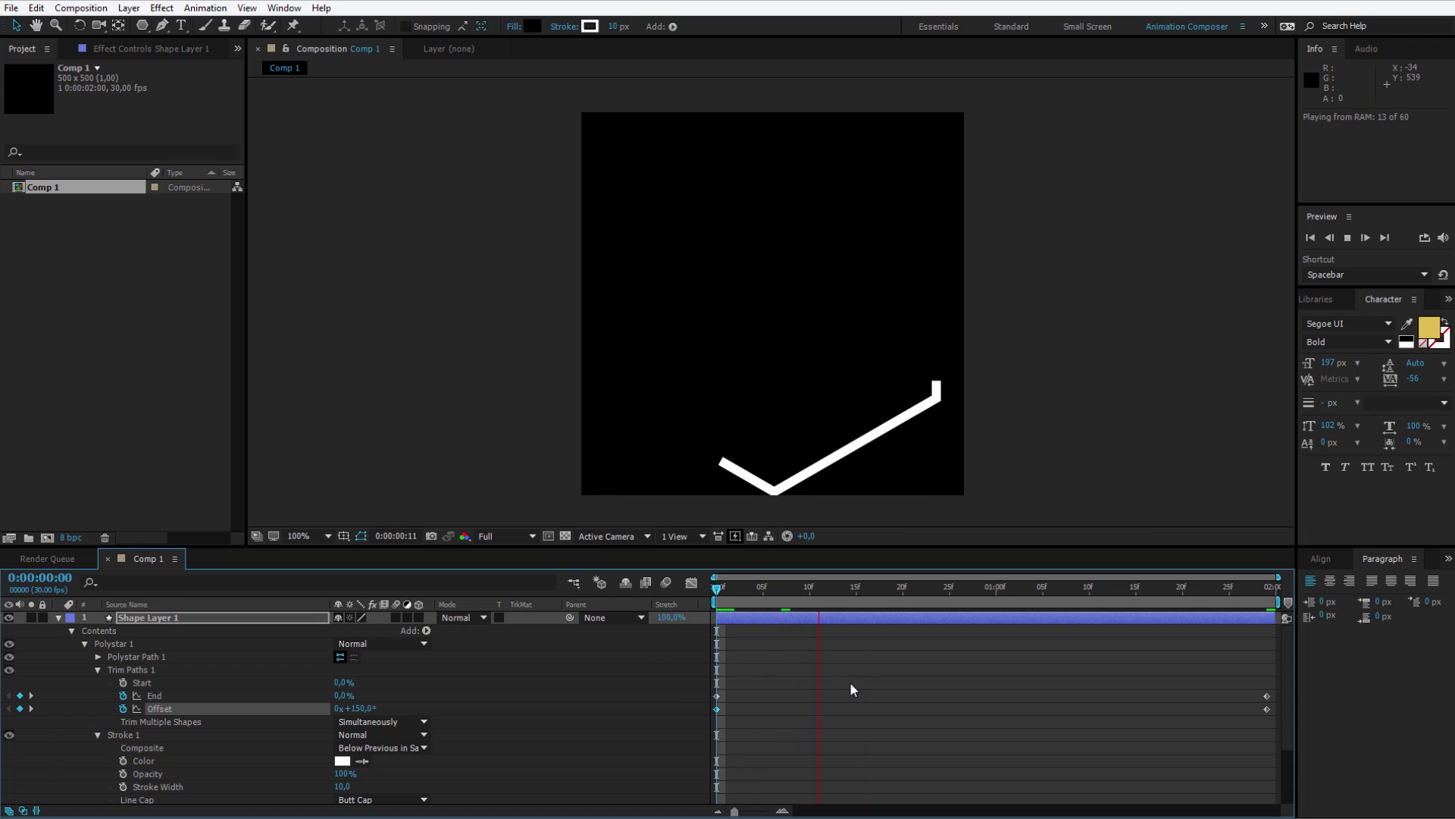
pyautogui.moveTo(794, 605)
pyautogui.mouseDown()
pyautogui.moveTo(690, 588)
pyautogui.moveTo(1197, 602)
pyautogui.moveTo(645, 584)
pyautogui.mouseUp()
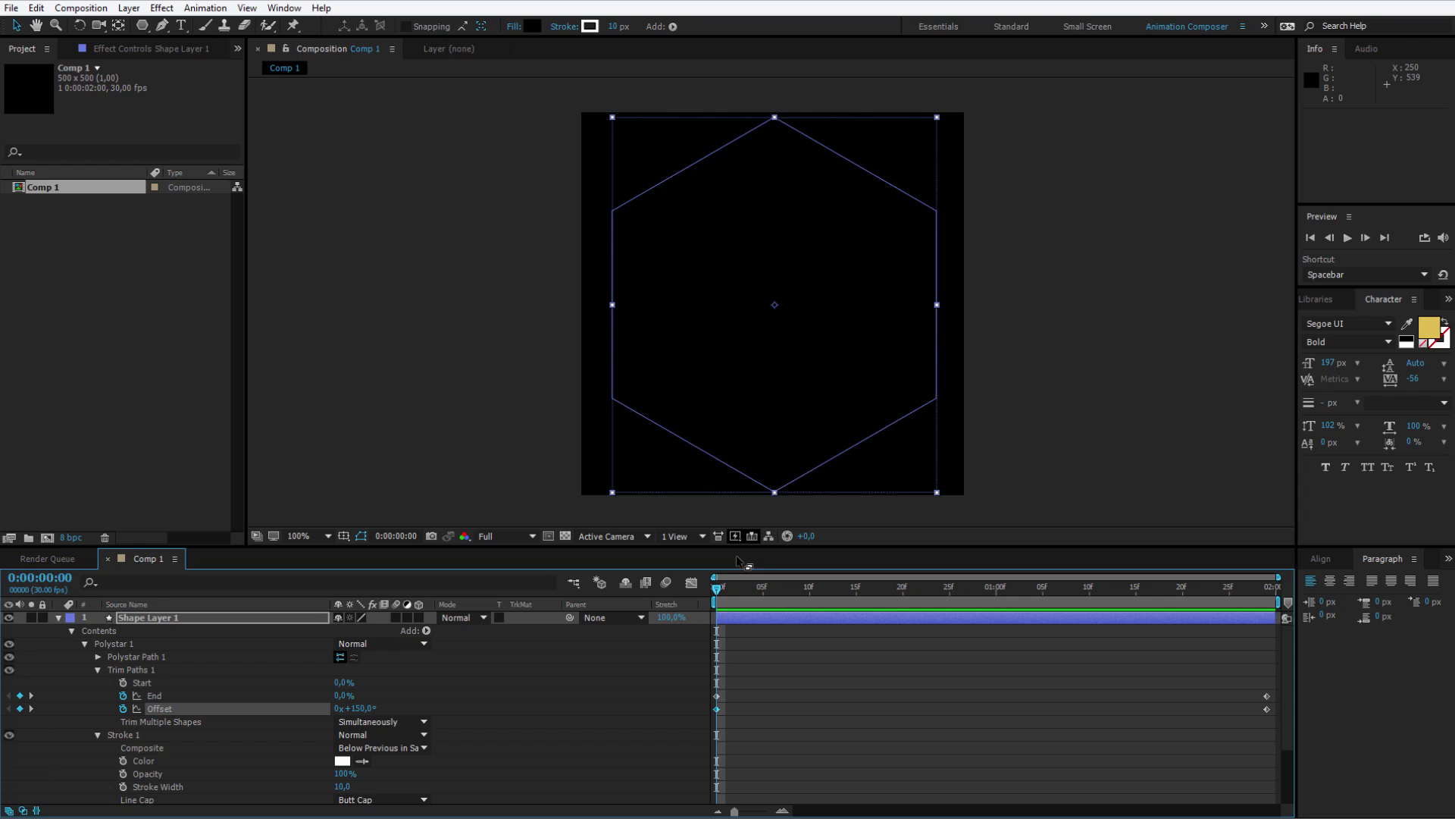
pyautogui.moveTo(728, 599)
pyautogui.mouseDown()
pyautogui.moveTo(1234, 596)
pyautogui.moveTo(717, 597)
pyautogui.mouseUp()
# Keyframe Stroke Width at 0 on the first frame
pyautogui.click(118, 734)
pyautogui.scroll(-2, 233, 739)
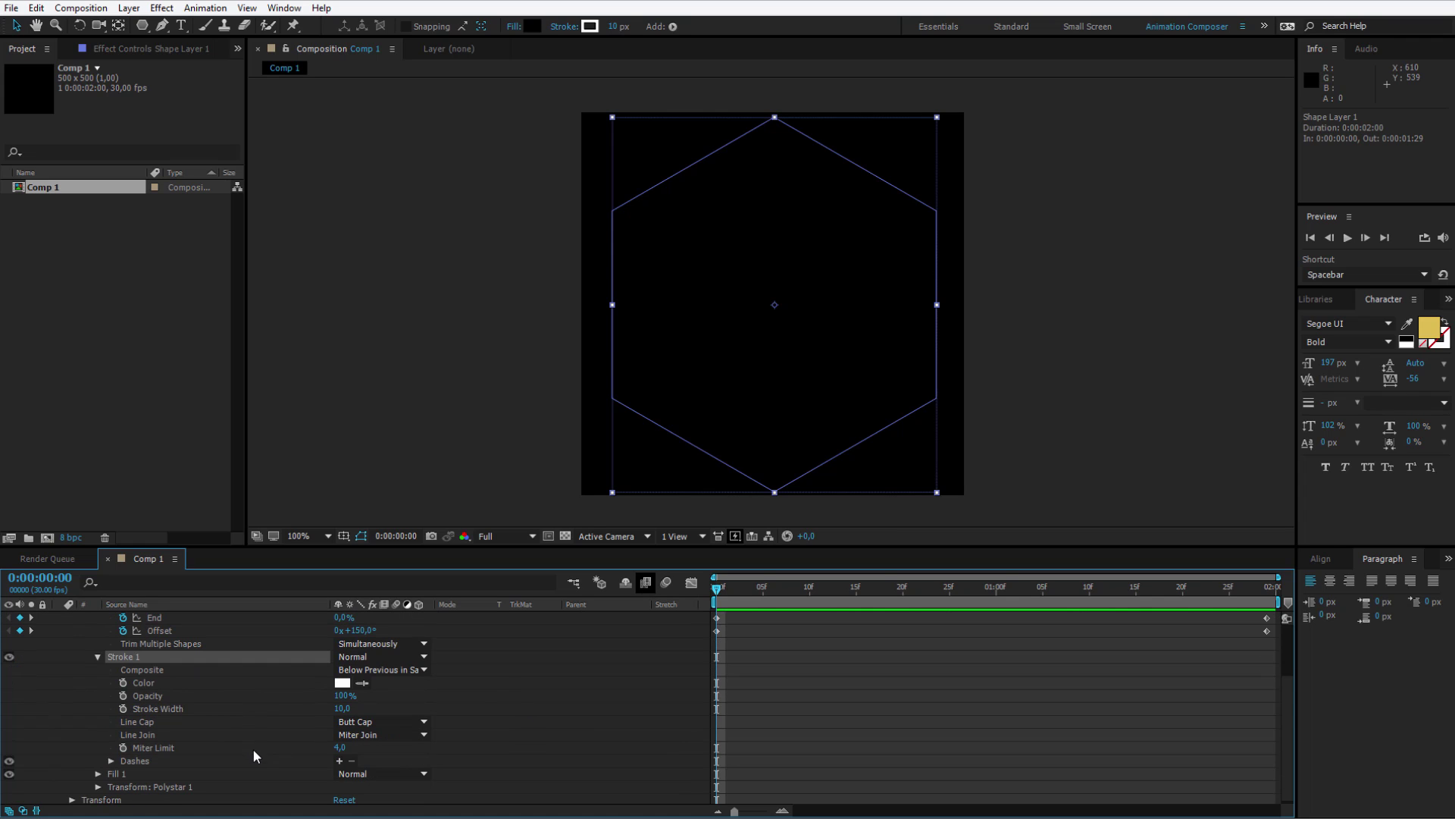
pyautogui.scroll(1, 750, 599)
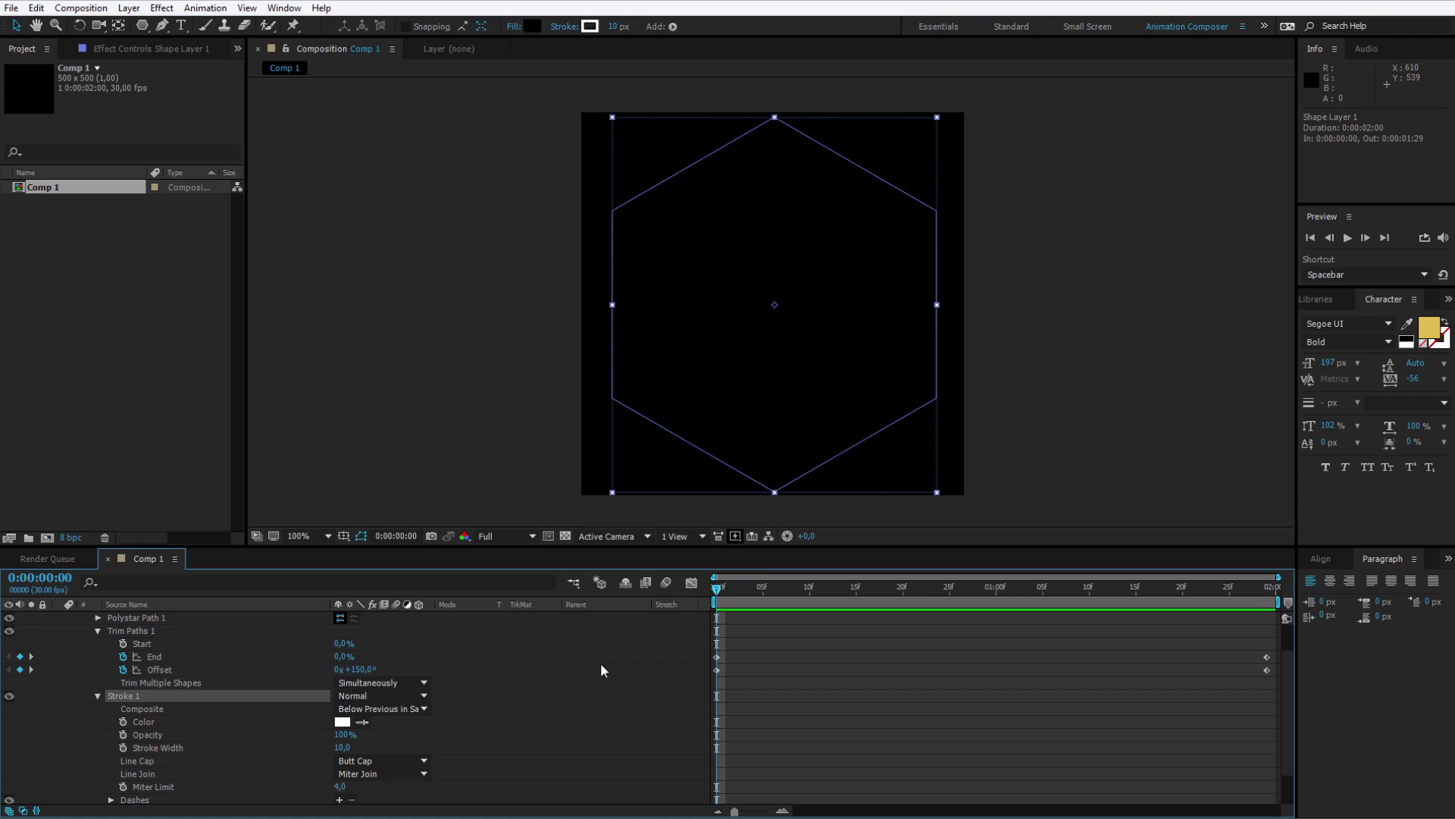
pyautogui.click(343, 748)
pyautogui.write('0')
pyautogui.press('Return')
pyautogui.click(123, 748)
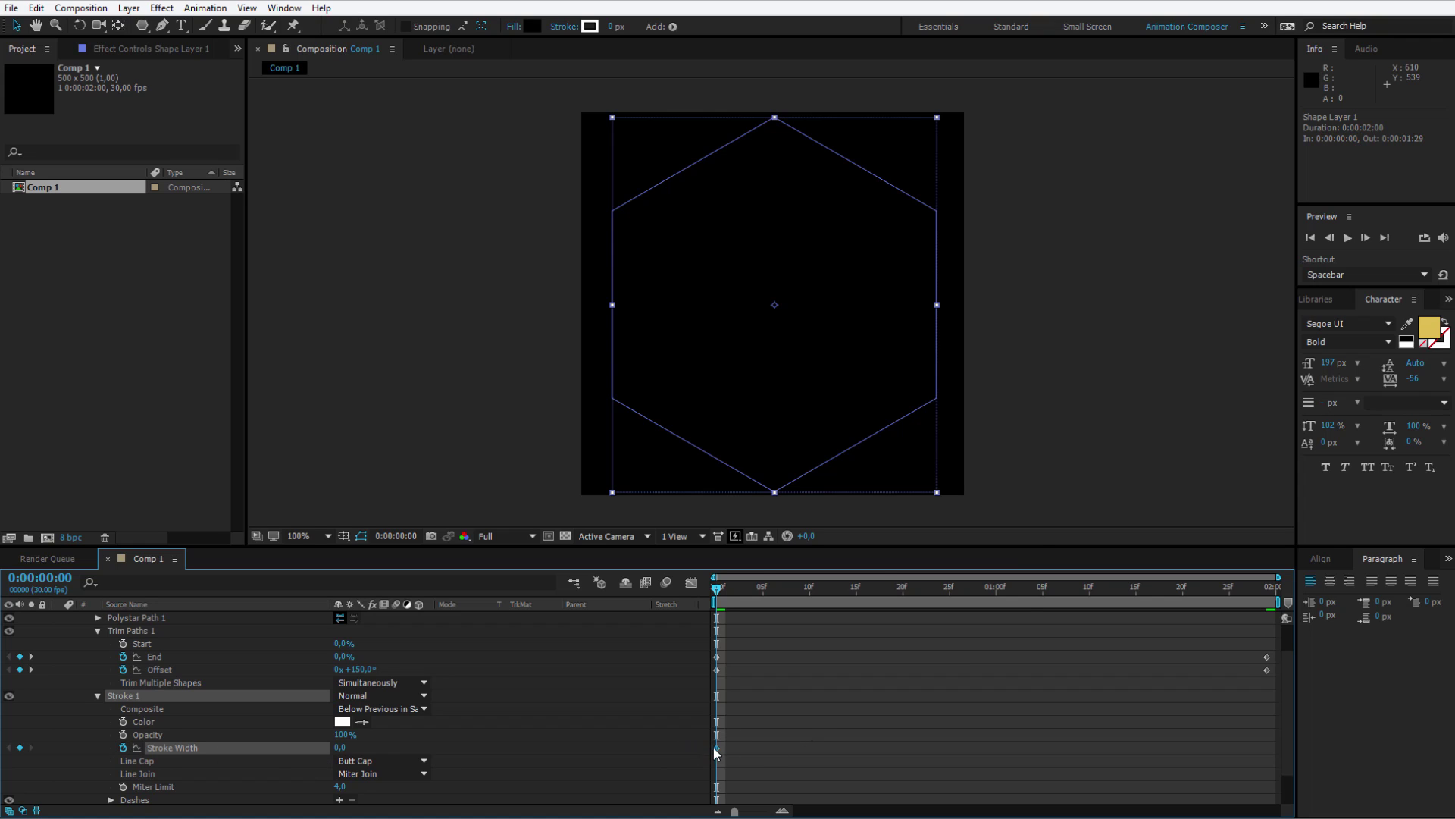
# Set Stroke Width to 10 at 0:00:01:00
pyautogui.click(992, 595)
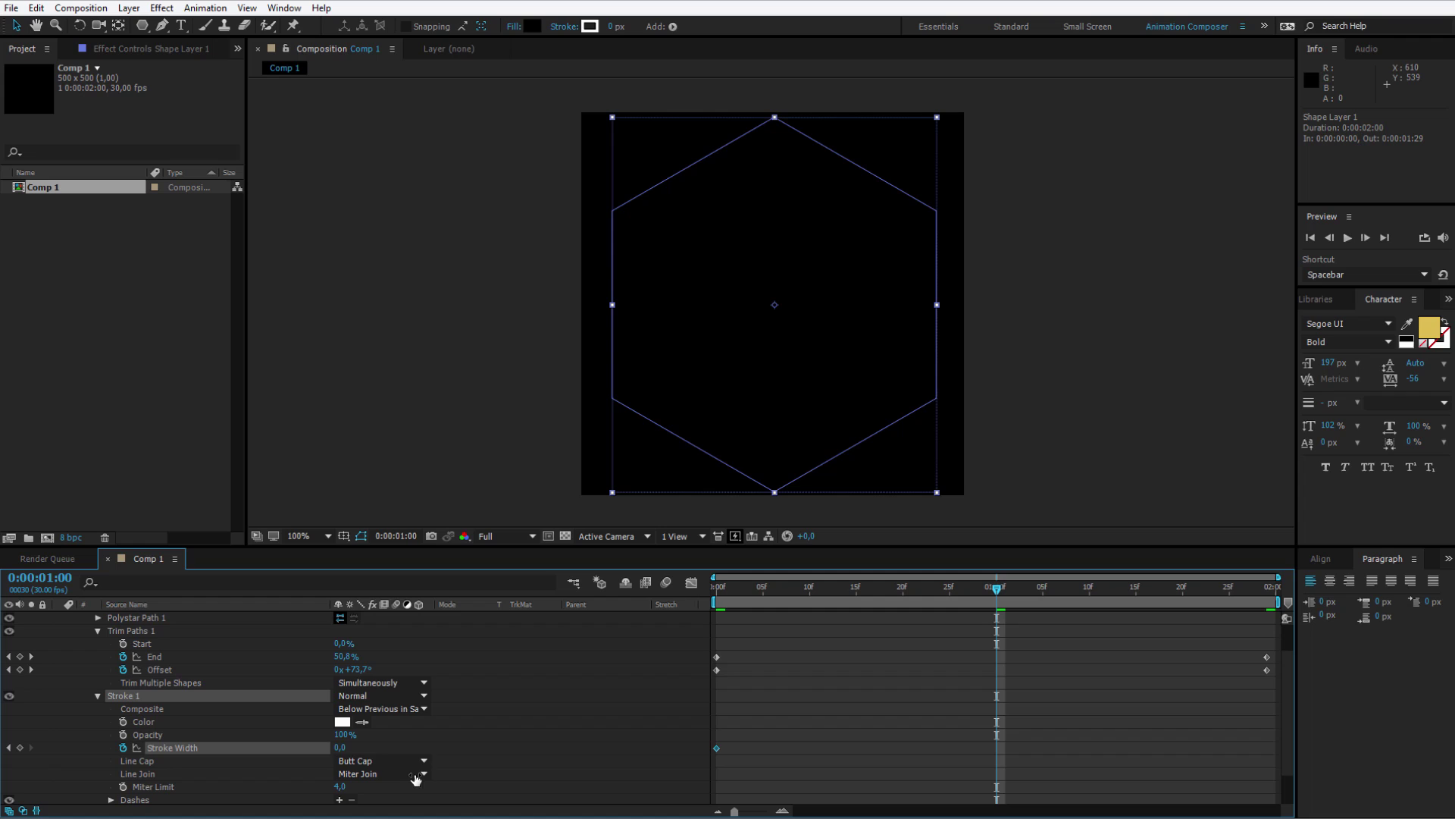
pyautogui.click(342, 748)
pyautogui.write('10')
pyautogui.press('Return')
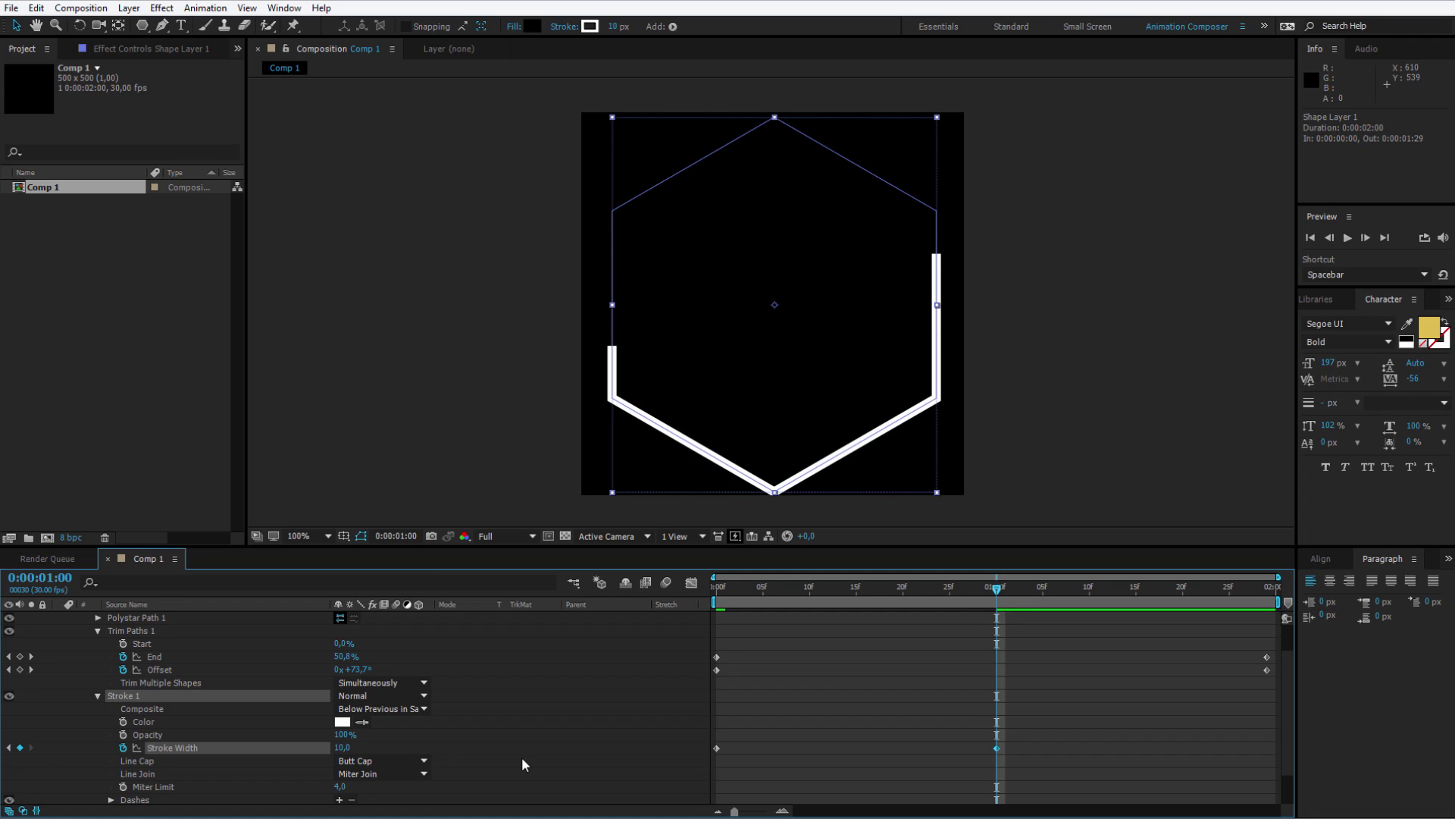
# Set Stroke Width back to 0 at the last frame and preview the animation
pyautogui.press('Home')
pyautogui.moveTo(726, 589); pyautogui.dragTo(1267, 601)
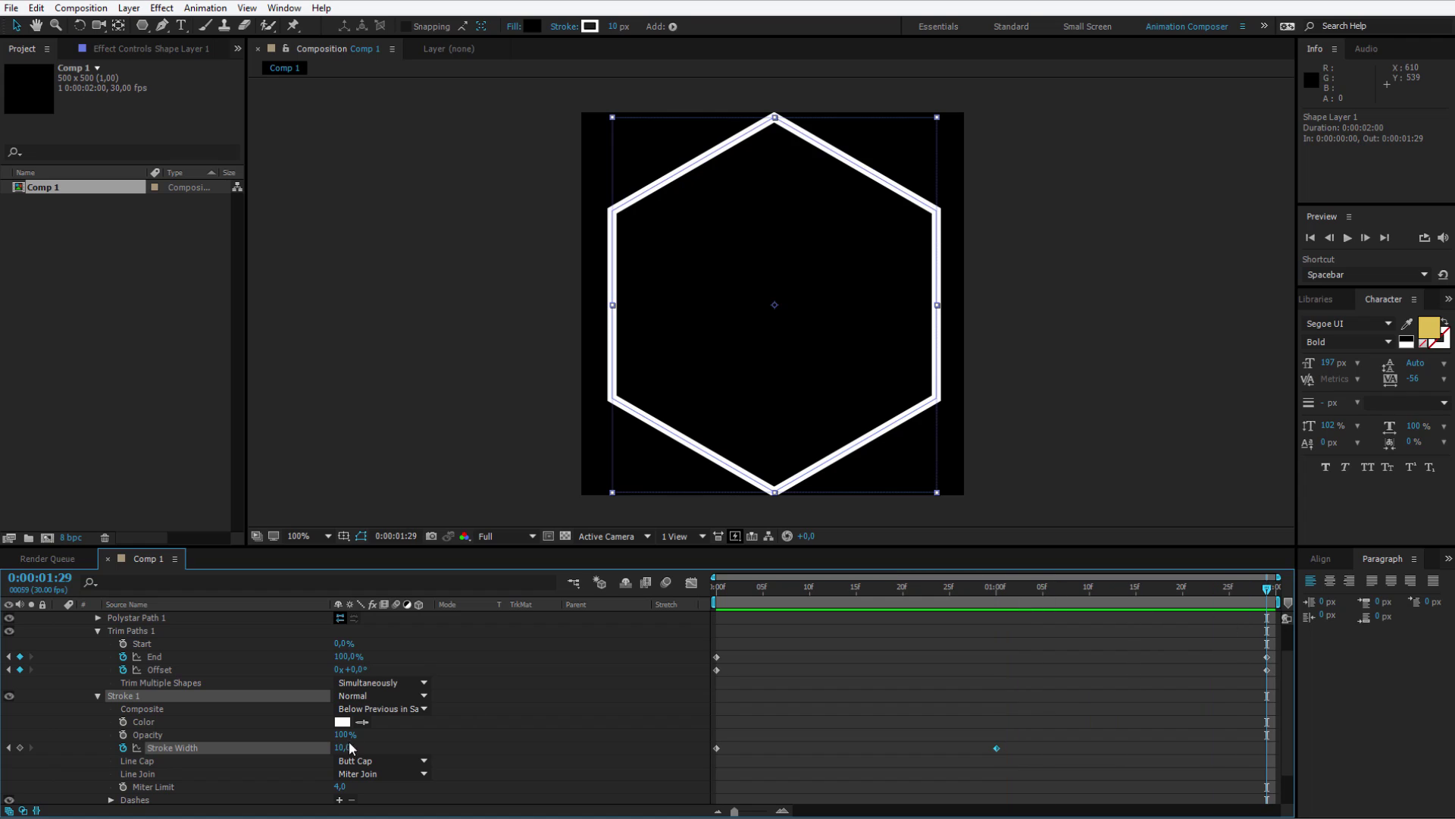
pyautogui.write('0')
pyautogui.press('Return')
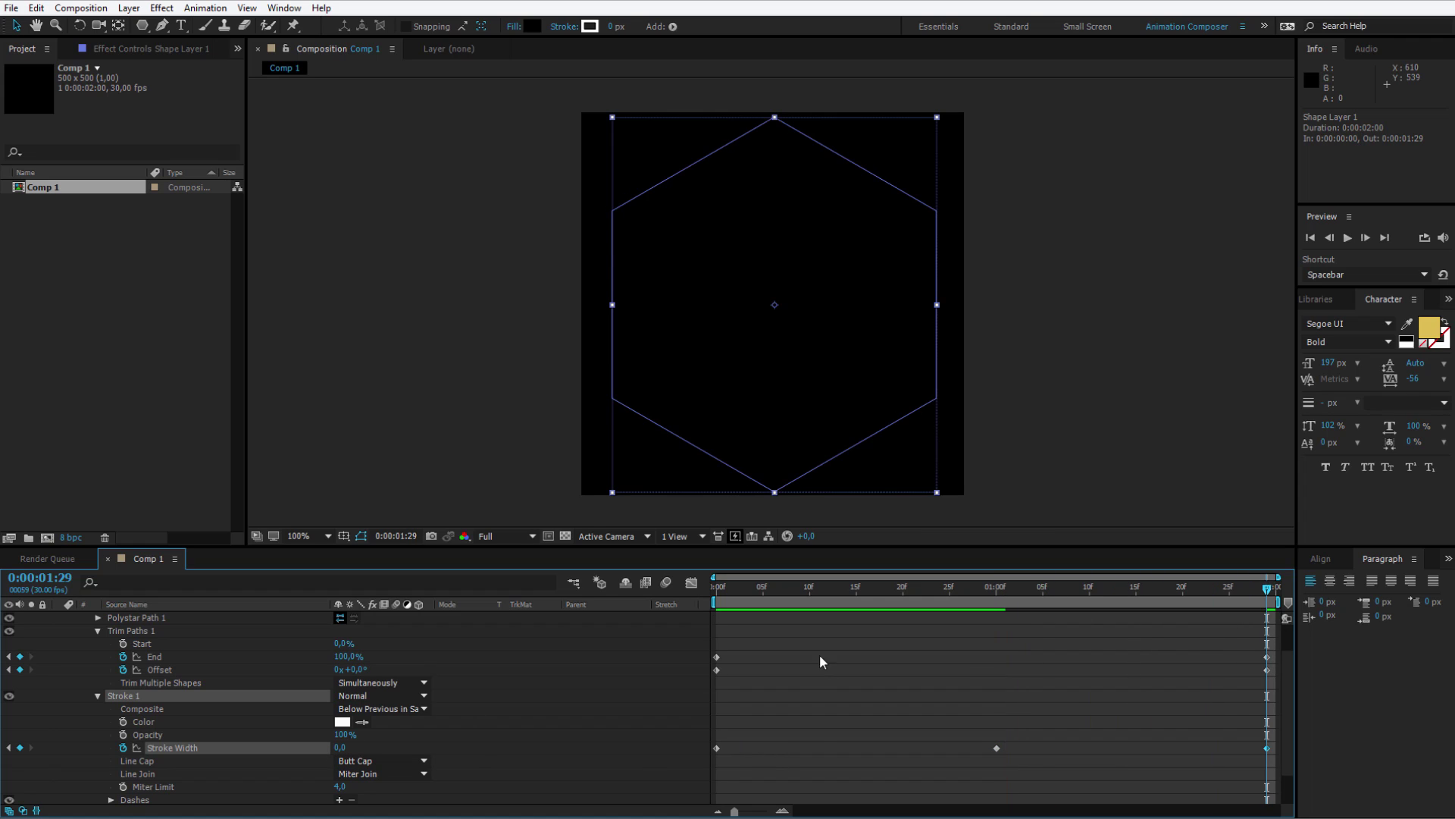
pyautogui.press('space')
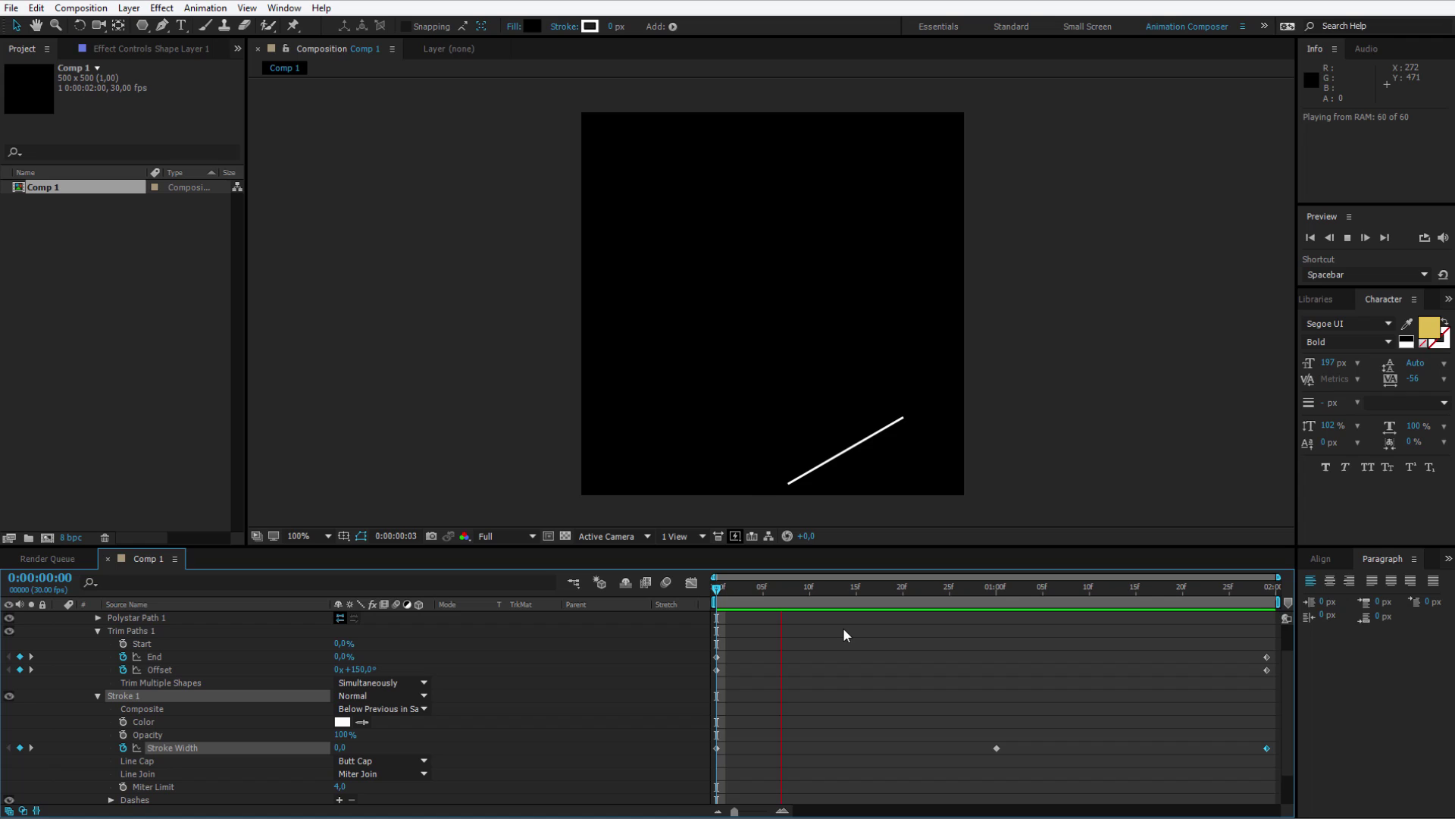
pyautogui.moveTo(848, 588); pyautogui.dragTo(763, 589)
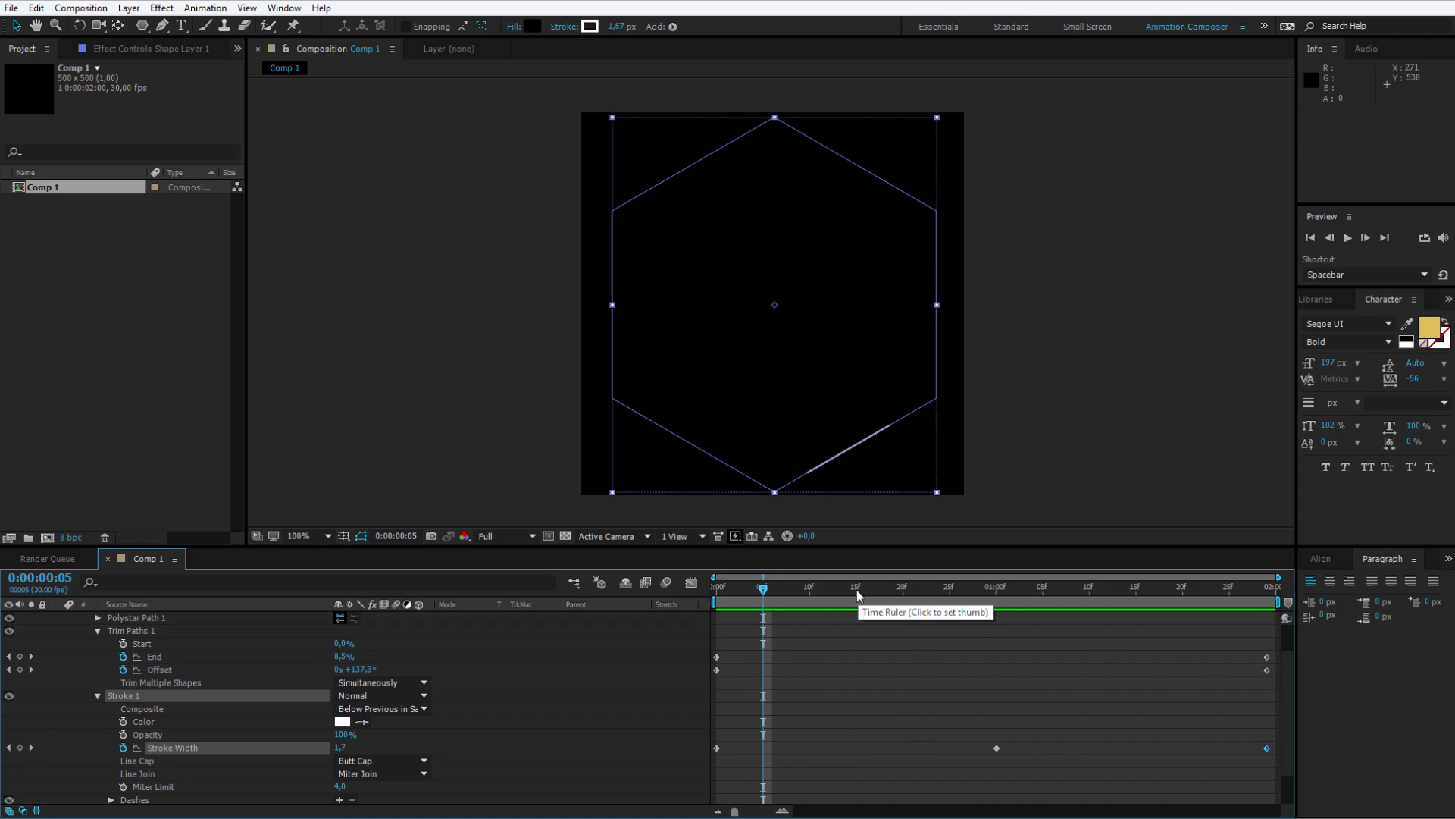
# Add a 10/10 dash and gap to the stroke, viewing it at 0:00:01:11
pyautogui.click(136, 800)
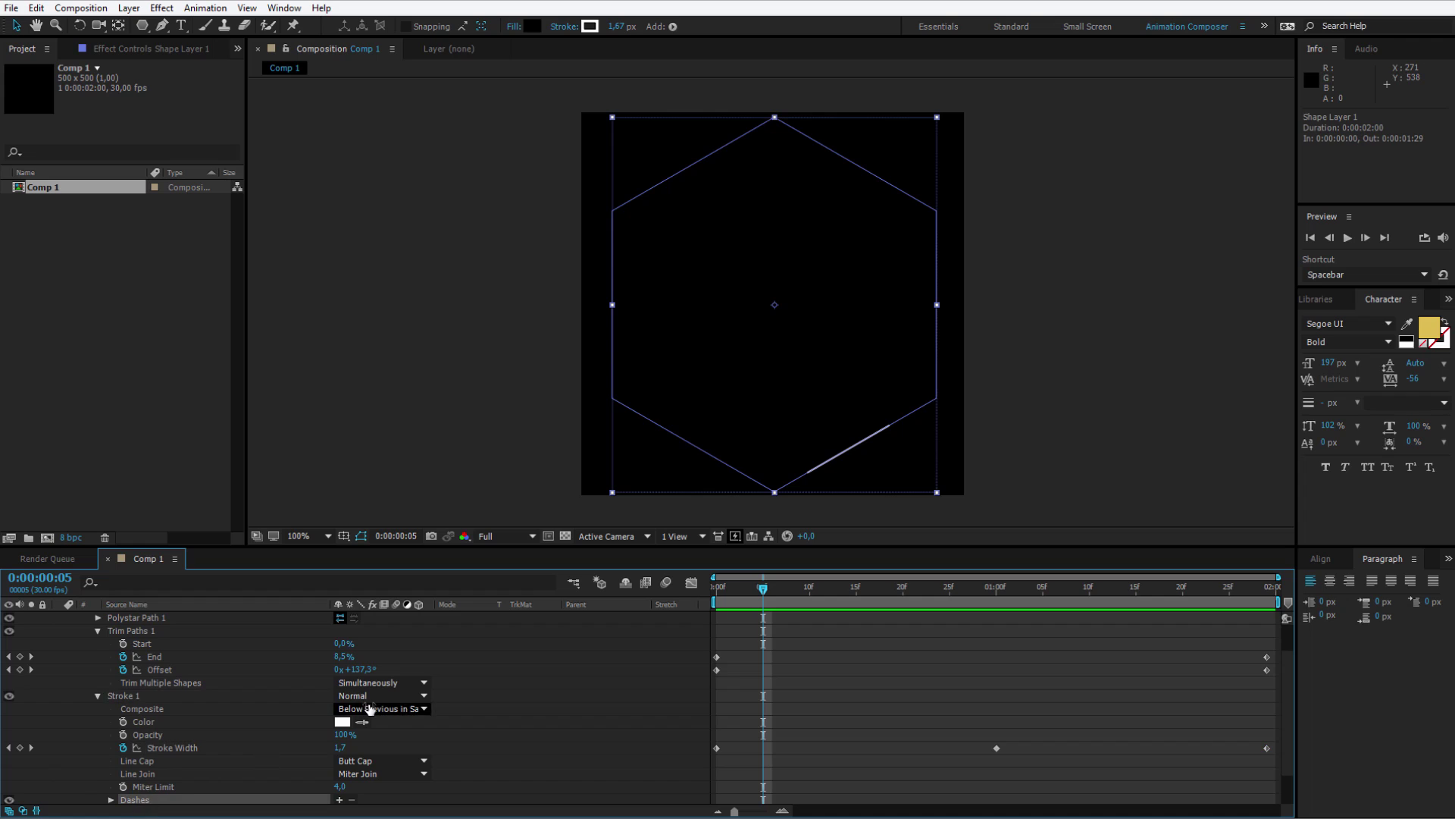
pyautogui.scroll(-1, 160, 801)
pyautogui.click(805, 591)
pyautogui.moveTo(805, 591)
pyautogui.mouseDown()
pyautogui.moveTo(1173, 588)
pyautogui.moveTo(1101, 603)
pyautogui.mouseUp()
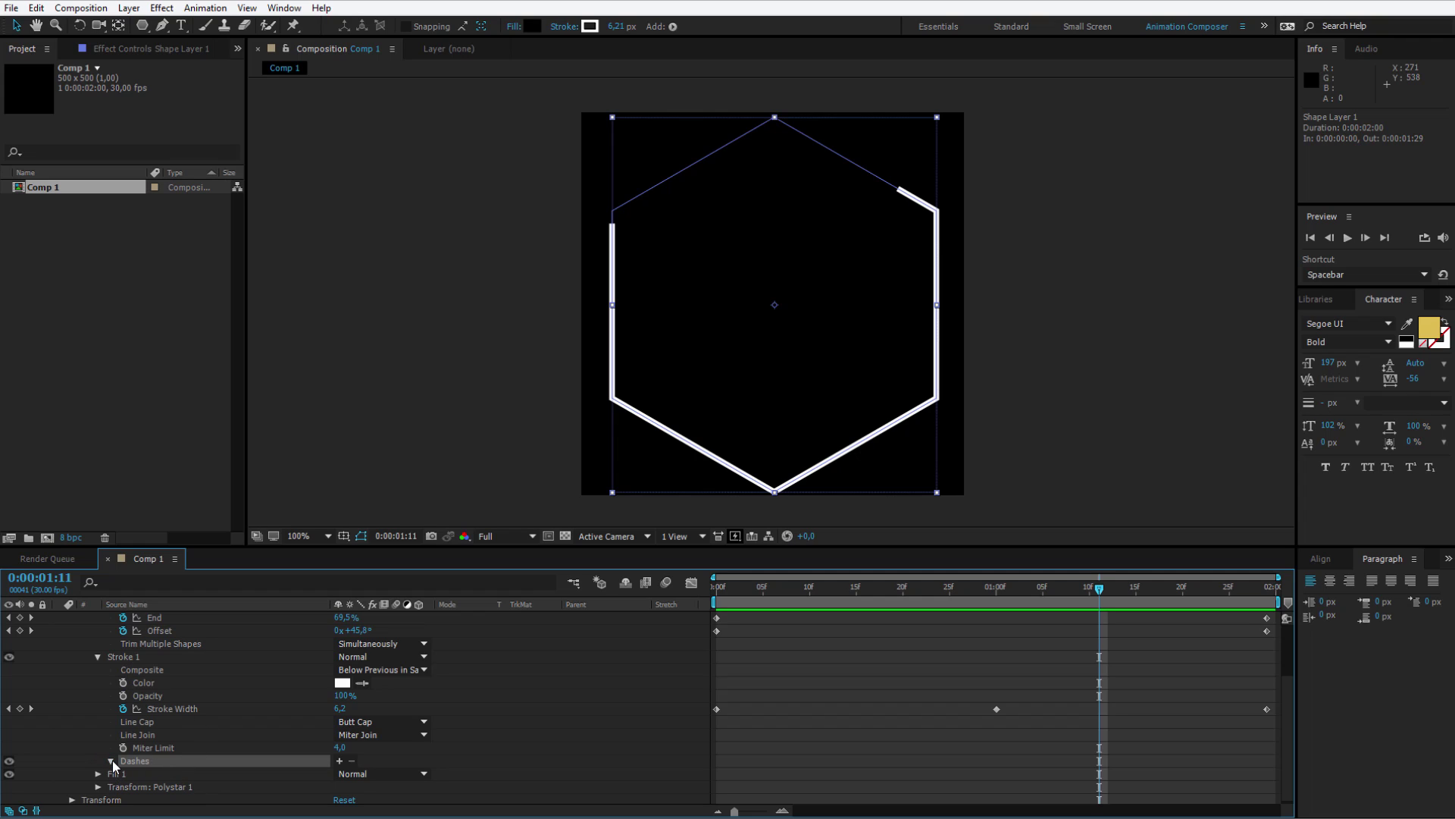
pyautogui.scroll(-1, 254, 773)
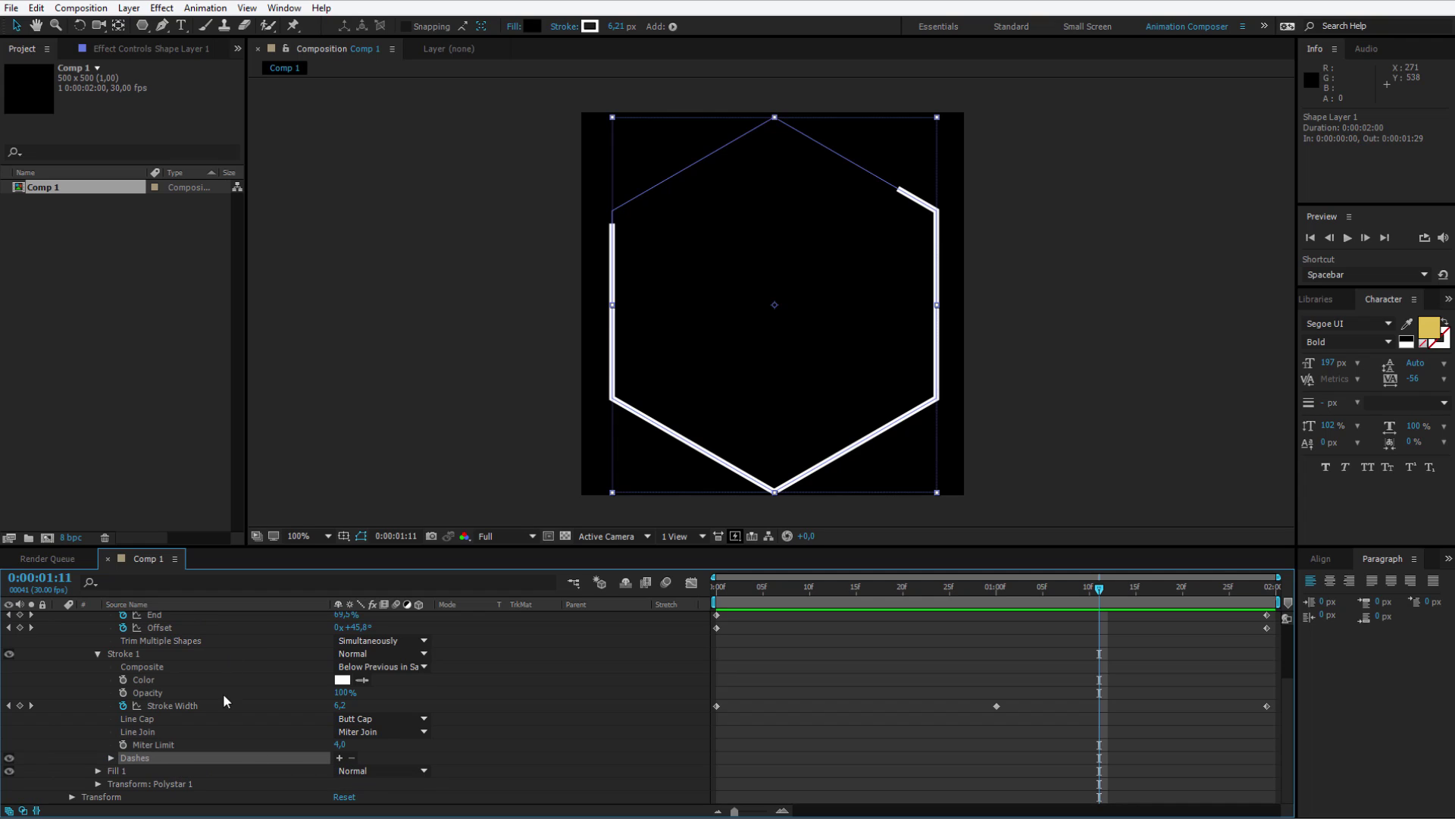
pyautogui.click(340, 757)
pyautogui.click(340, 757)
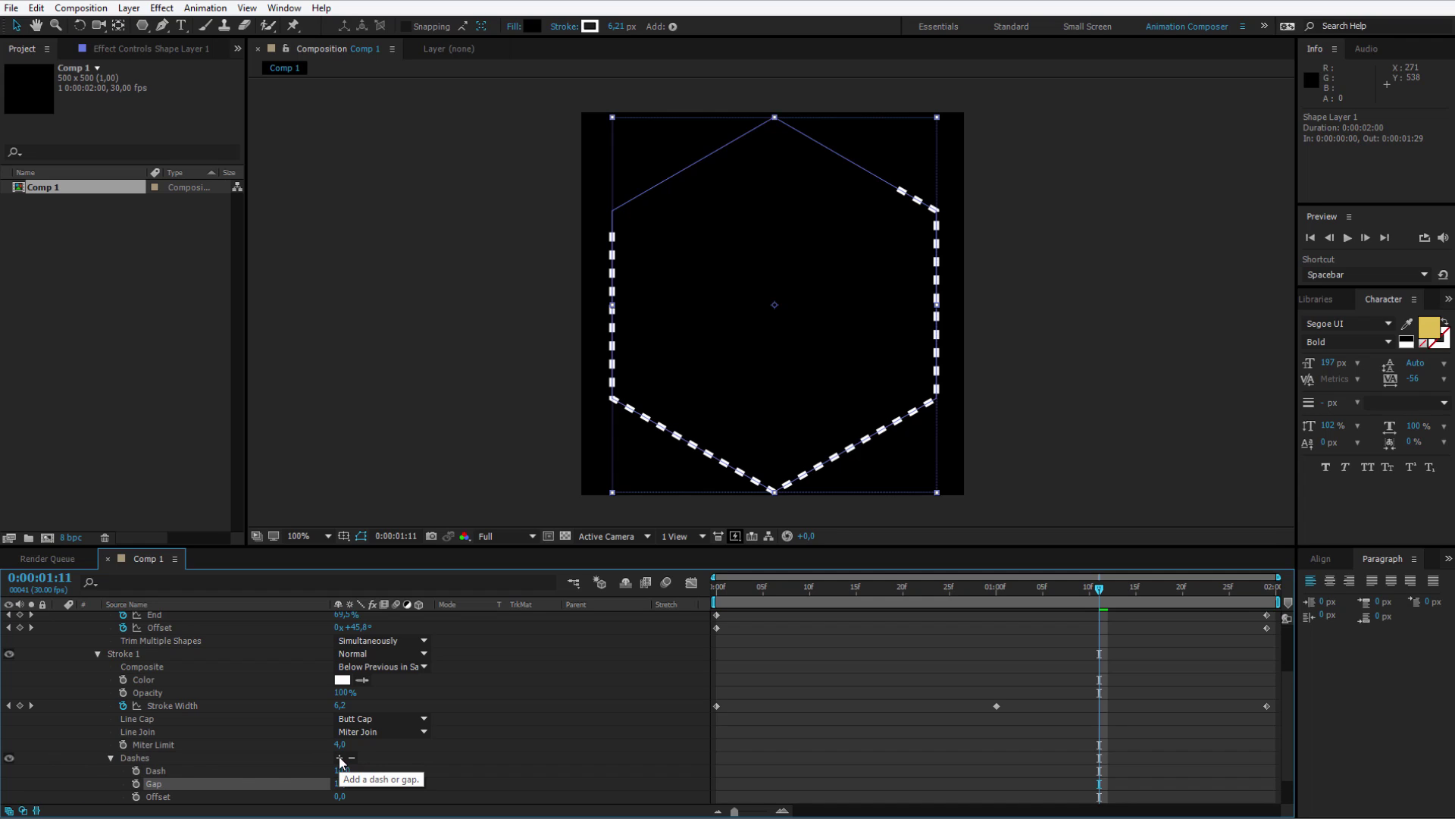
# Try extra dash and gap pairs, then undo them to keep a single 10/10 pattern
pyautogui.scroll(-1, 398, 779)
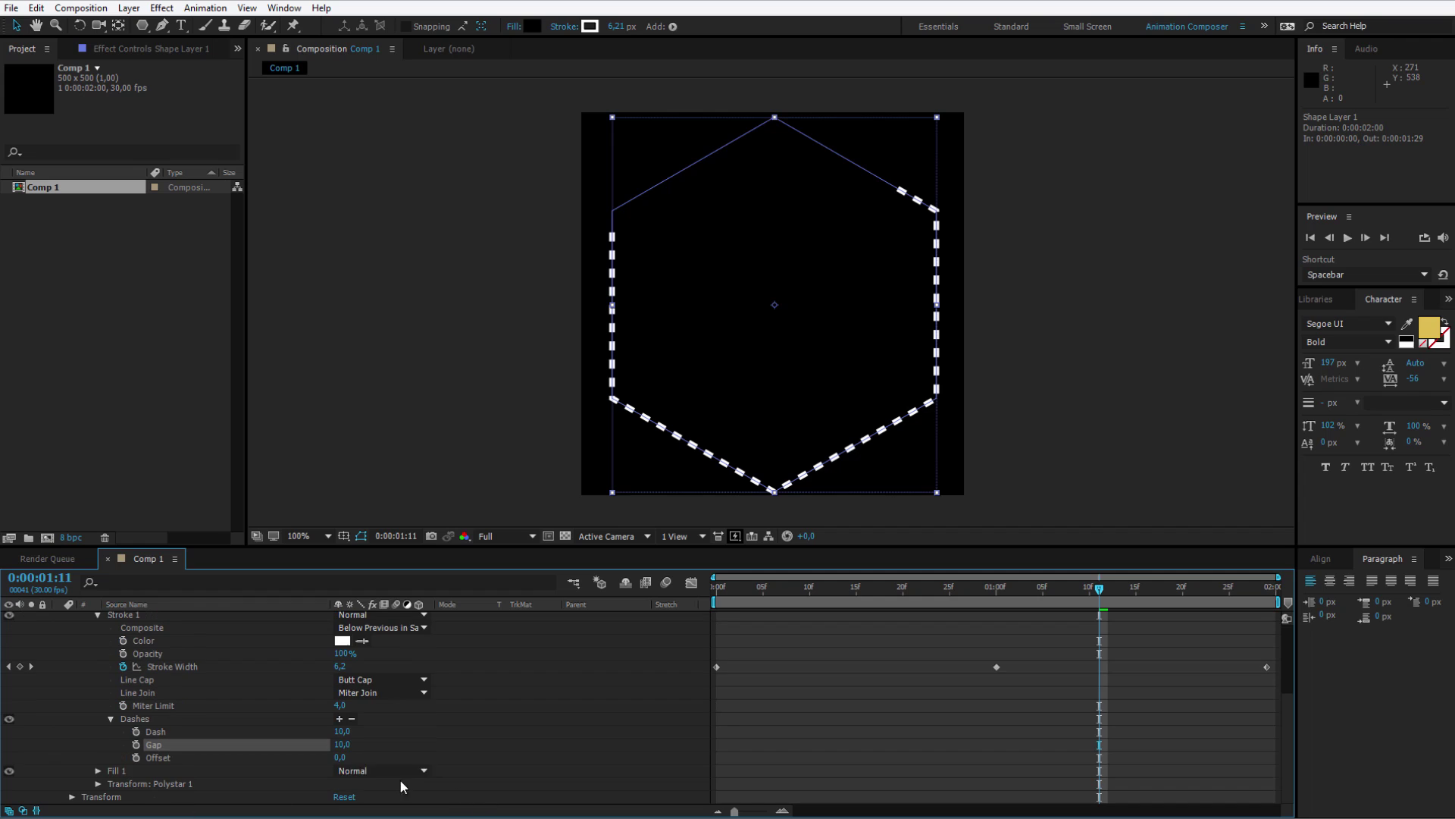
pyautogui.click(340, 720)
pyautogui.click(340, 720)
pyautogui.click(339, 720)
pyautogui.click(339, 720)
pyautogui.scroll(-1, 182, 770)
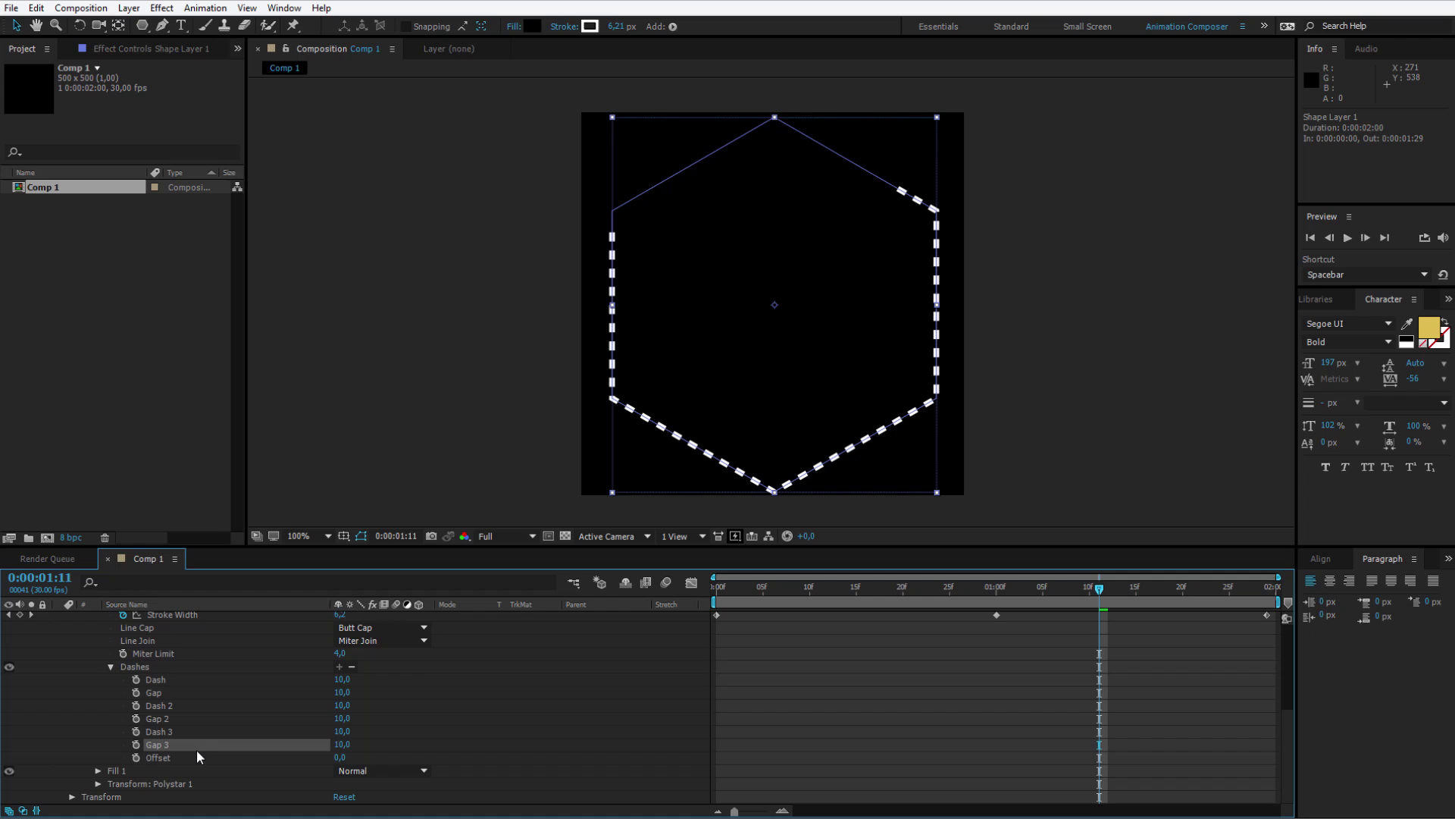
pyautogui.scroll(1, 197, 724)
pyautogui.click(248, 732)
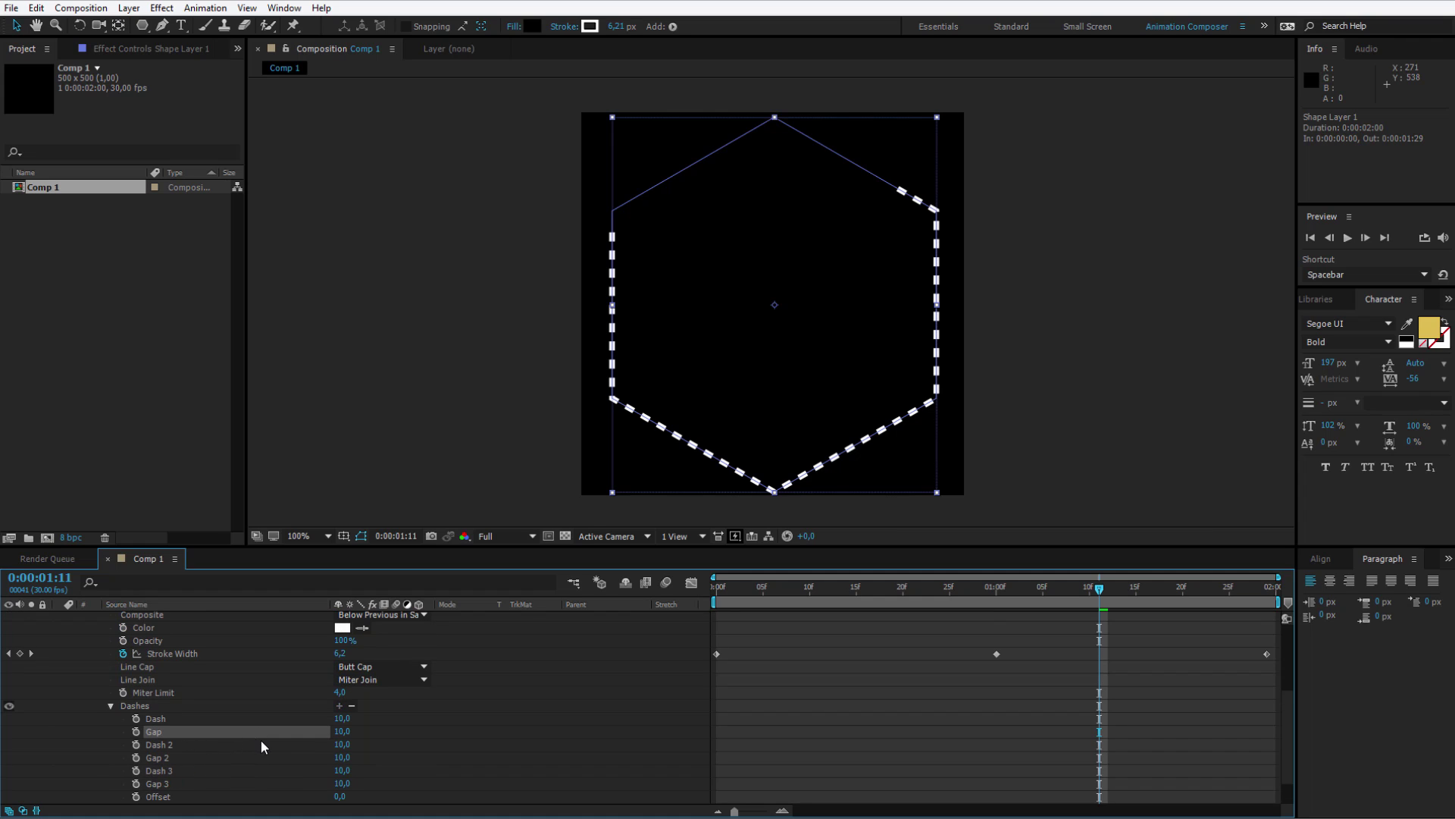
pyautogui.hotkey('ctrl', 'z')
pyautogui.hotkey('ctrl', 'z')
pyautogui.hotkey('ctrl', 'z')
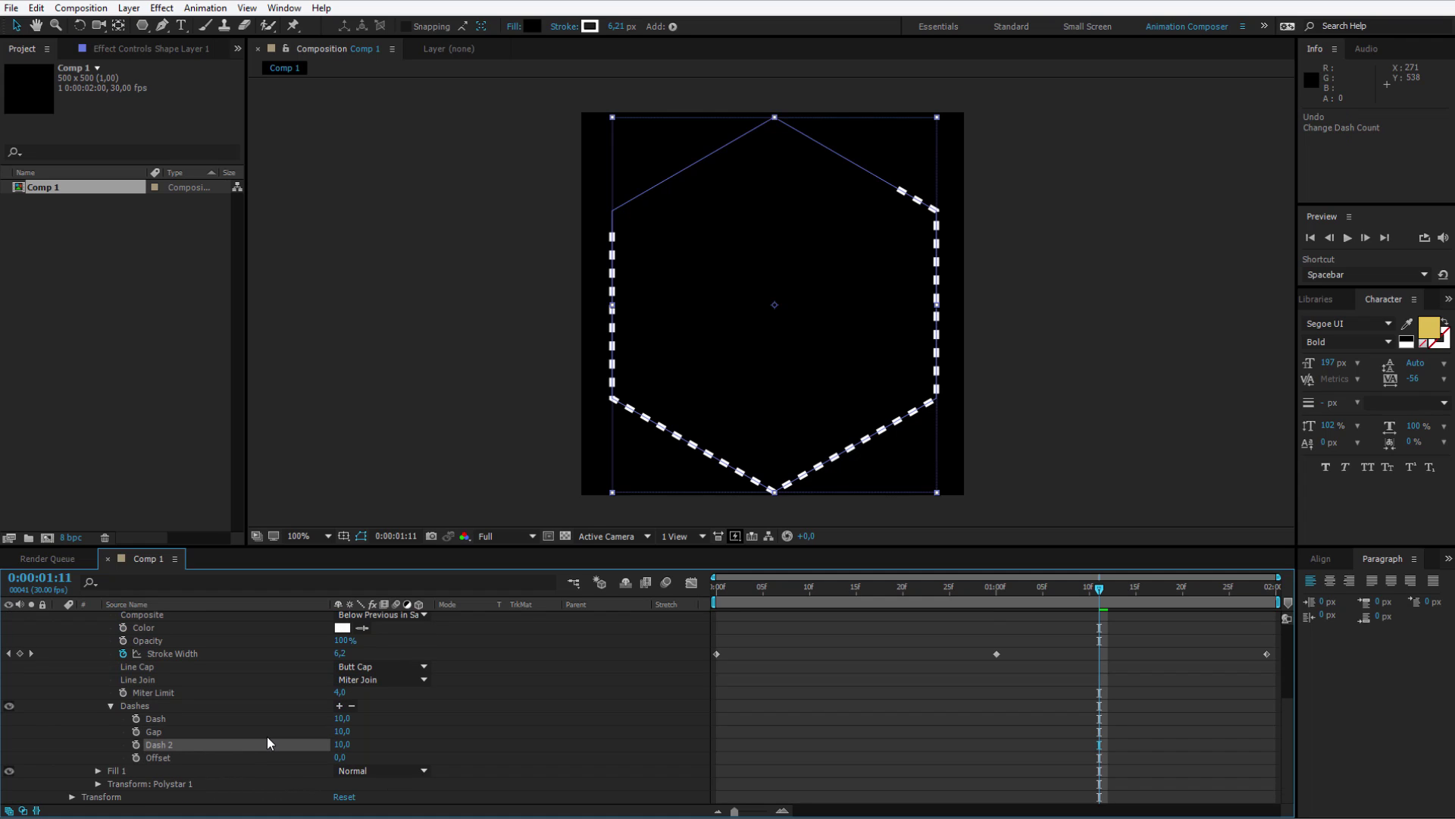
pyautogui.hotkey('ctrl', 'z')
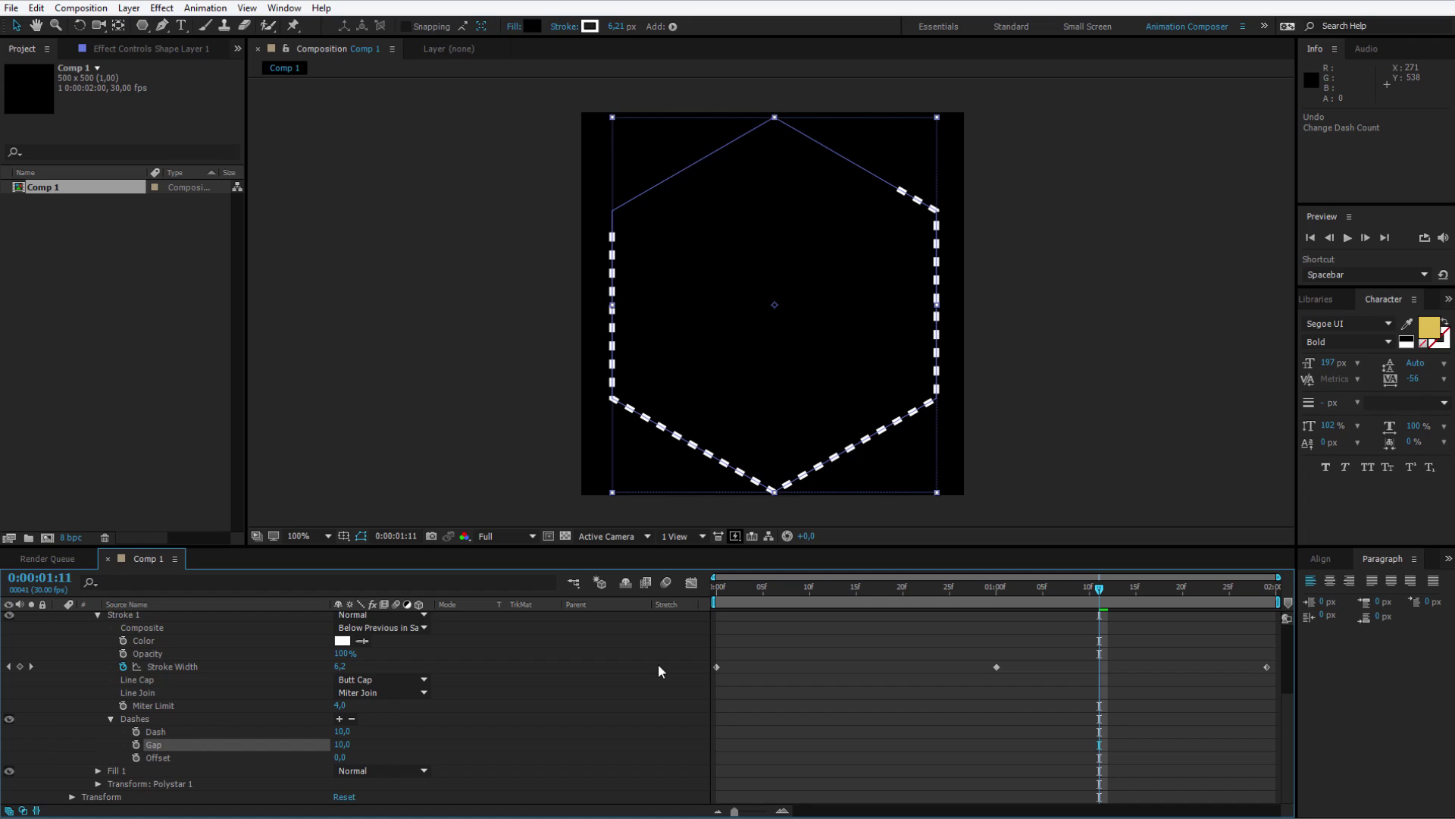
# At the first frame, keyframe Dash, Gap and Offset at 10, 10 and 0
pyautogui.moveTo(800, 590); pyautogui.dragTo(616, 588)
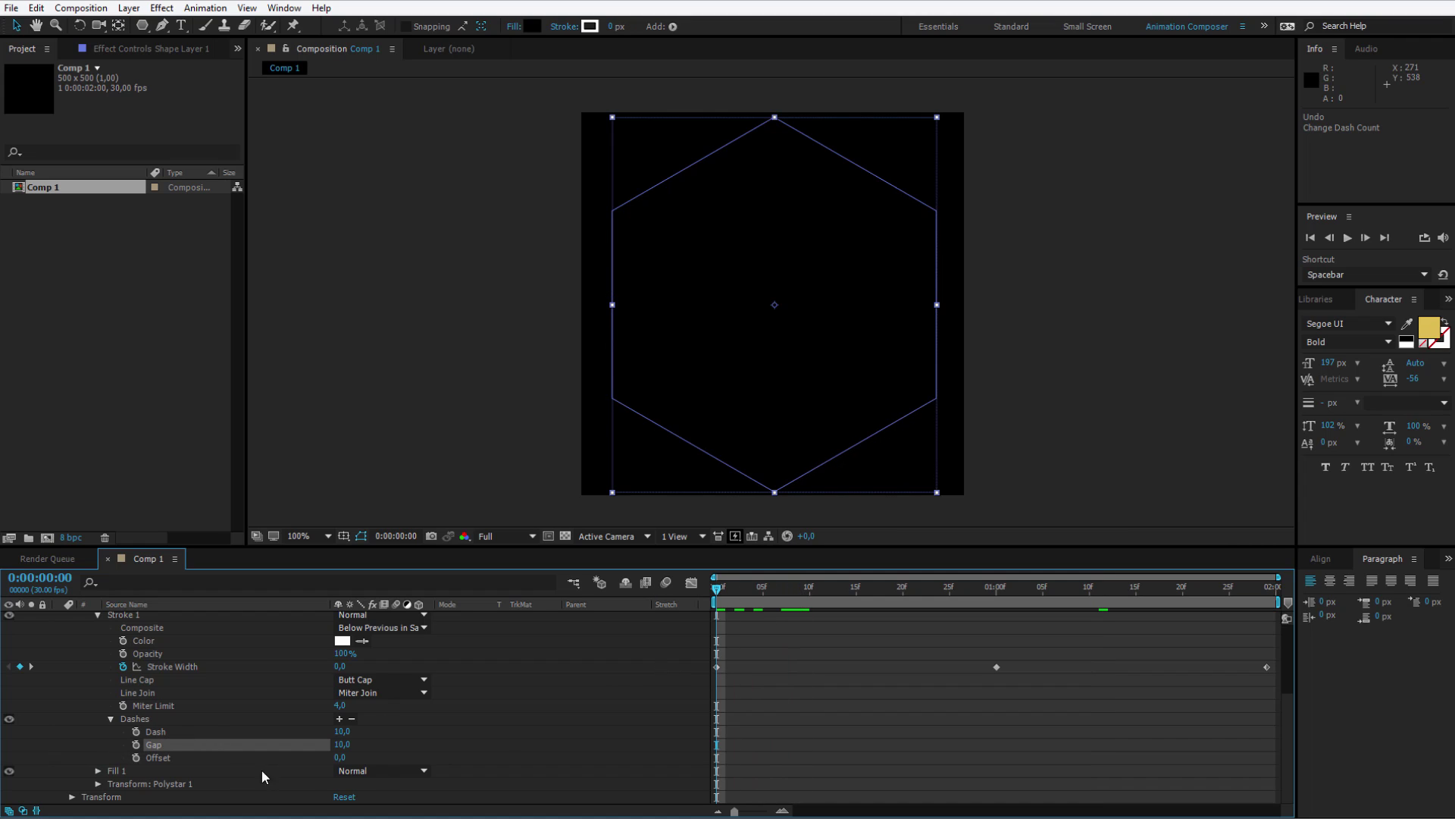
pyautogui.click(136, 732)
pyautogui.click(137, 745)
pyautogui.click(135, 758)
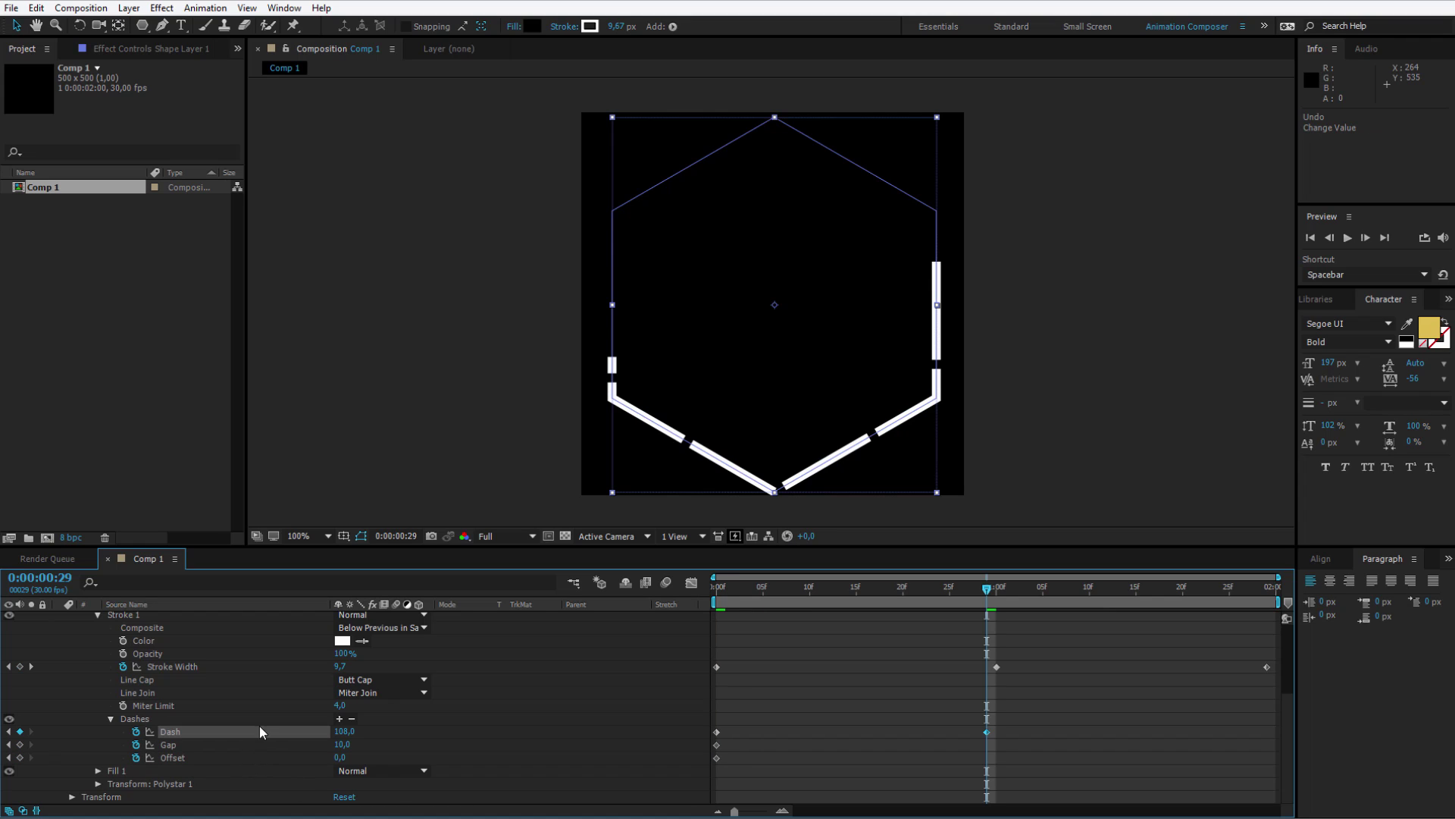
# Test a longer Dash, undo the trial change and return to the first frame
pyautogui.moveTo(339, 730); pyautogui.dragTo(413, 757)
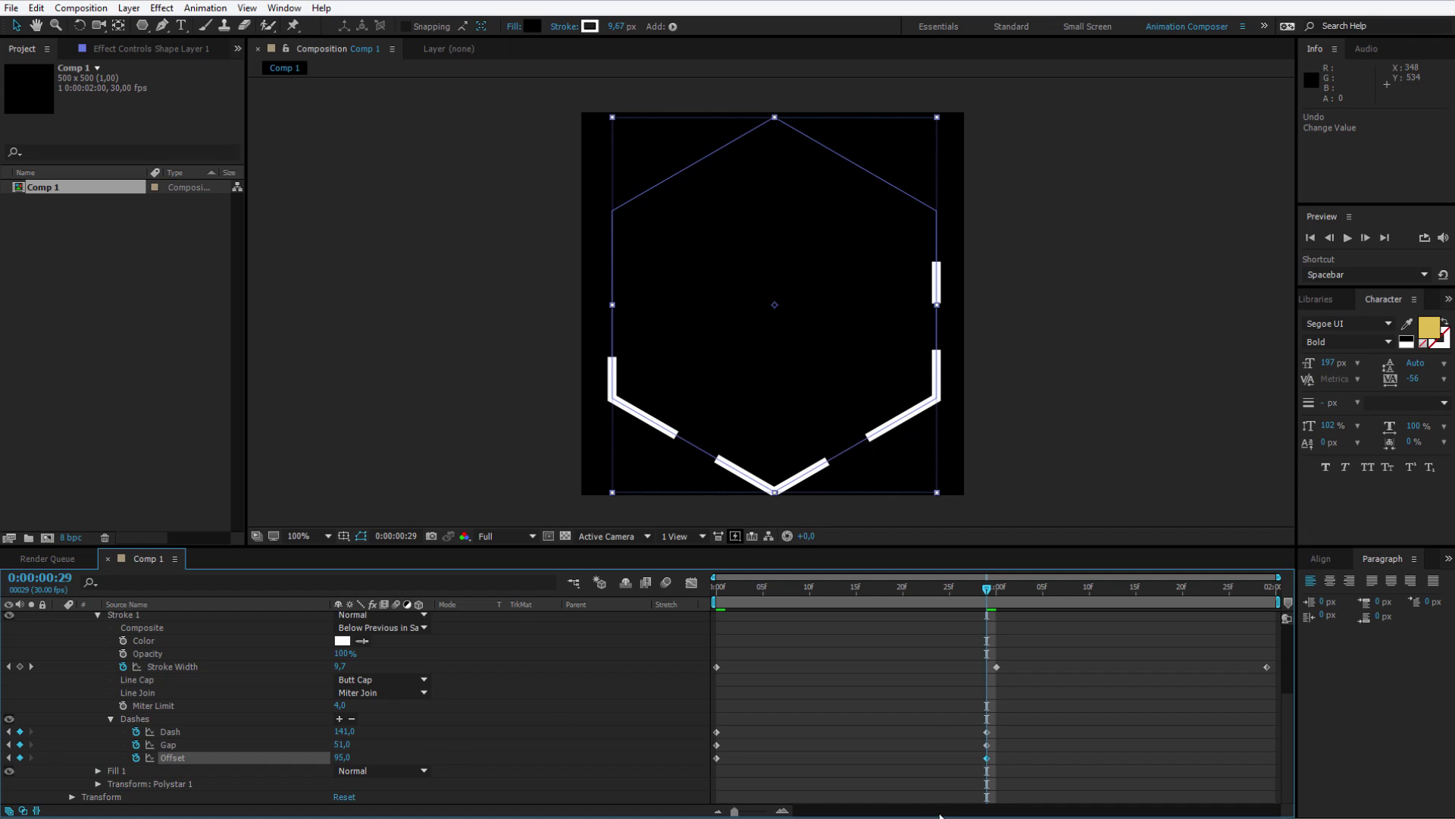
pyautogui.hotkey('ctrl', 'z')
pyautogui.hotkey('ctrl', 'z')
pyautogui.hotkey('ctrl', 'z')
pyautogui.moveTo(736, 590); pyautogui.dragTo(716, 591)
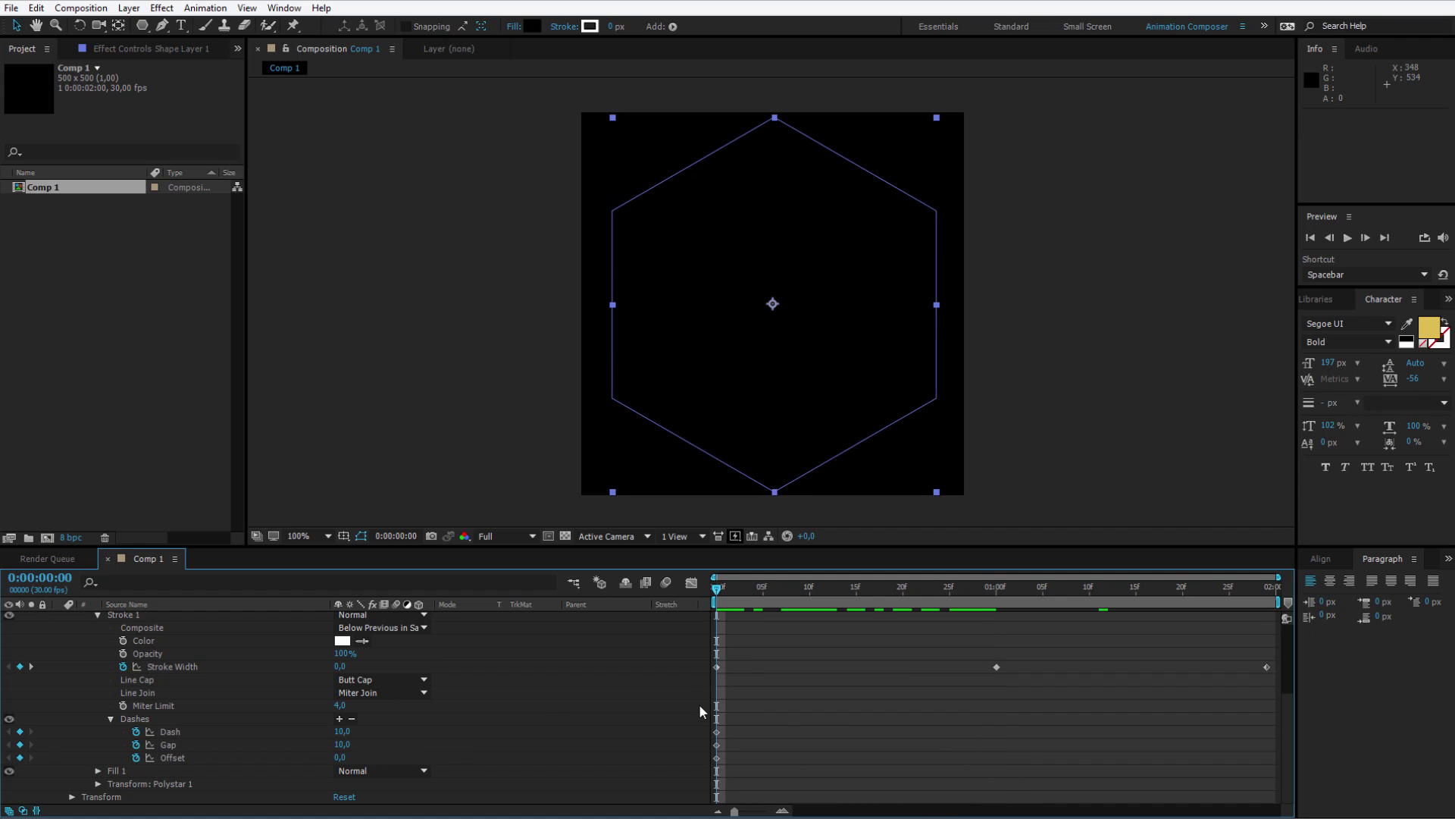
# At the start set Dash 500, Gap 200, Offset 300 and preview the result
pyautogui.click(170, 732)
pyautogui.click(342, 732)
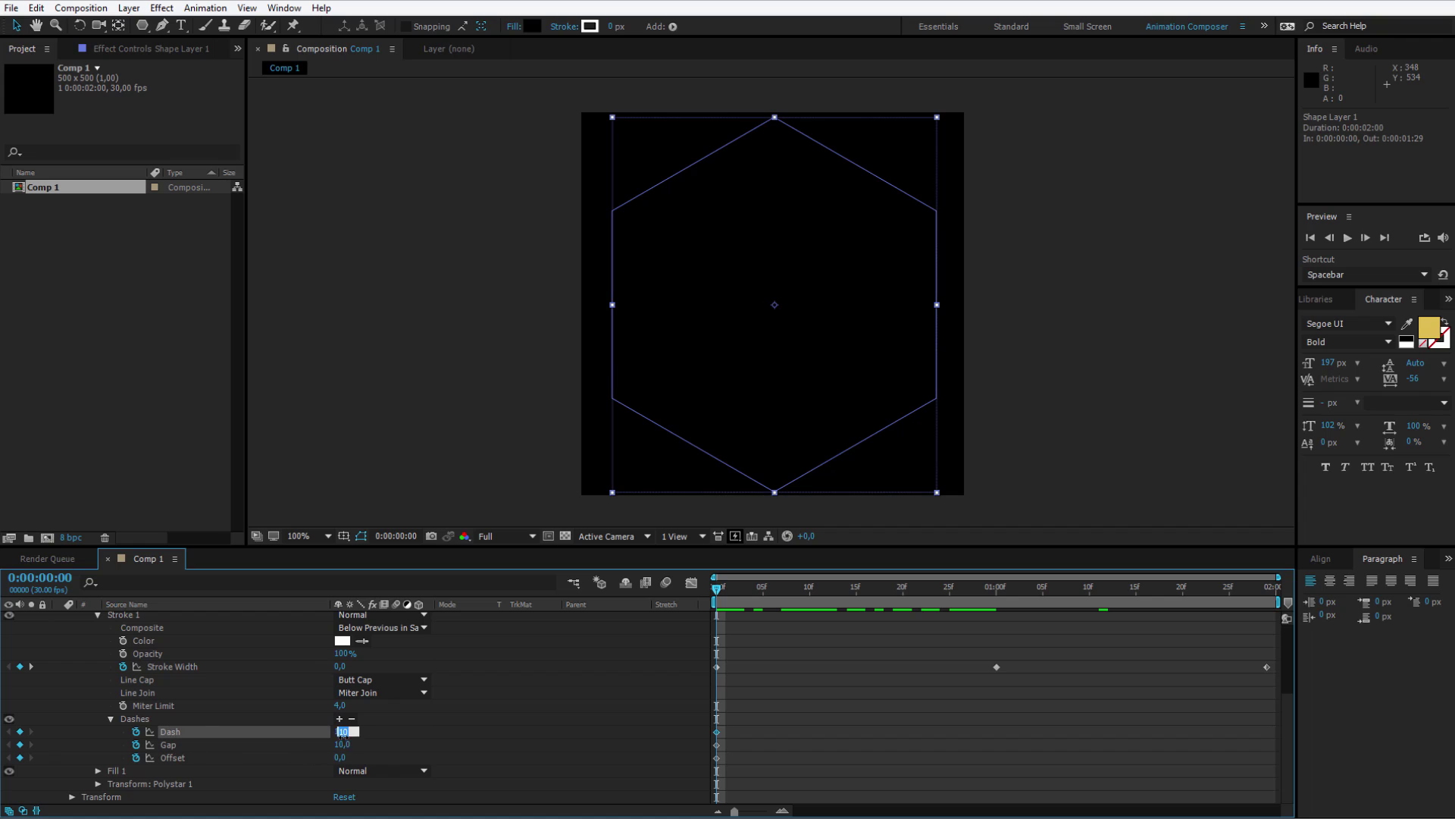
pyautogui.write('500')
pyautogui.press('Return')
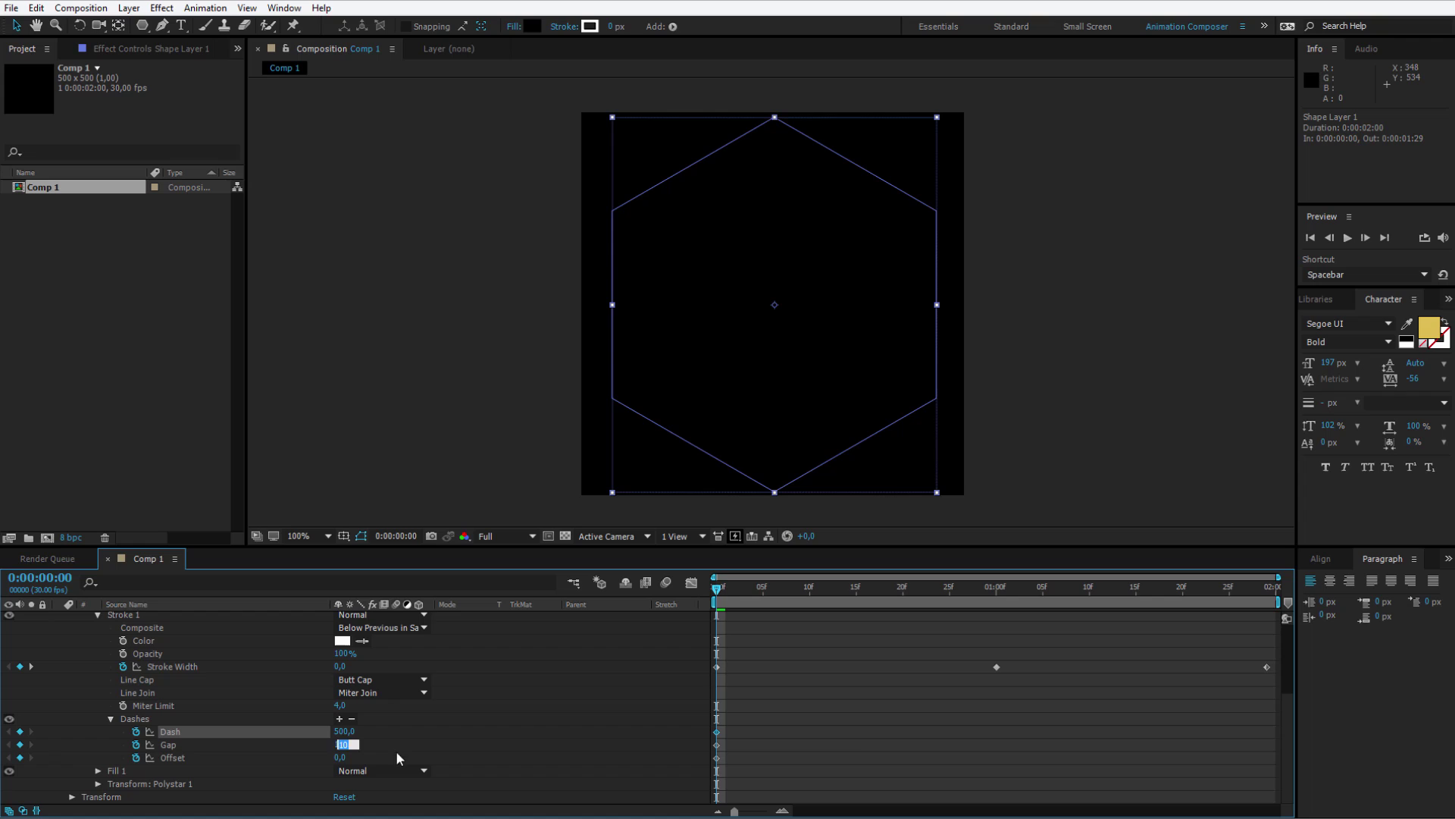
pyautogui.write('200')
pyautogui.press('Return')
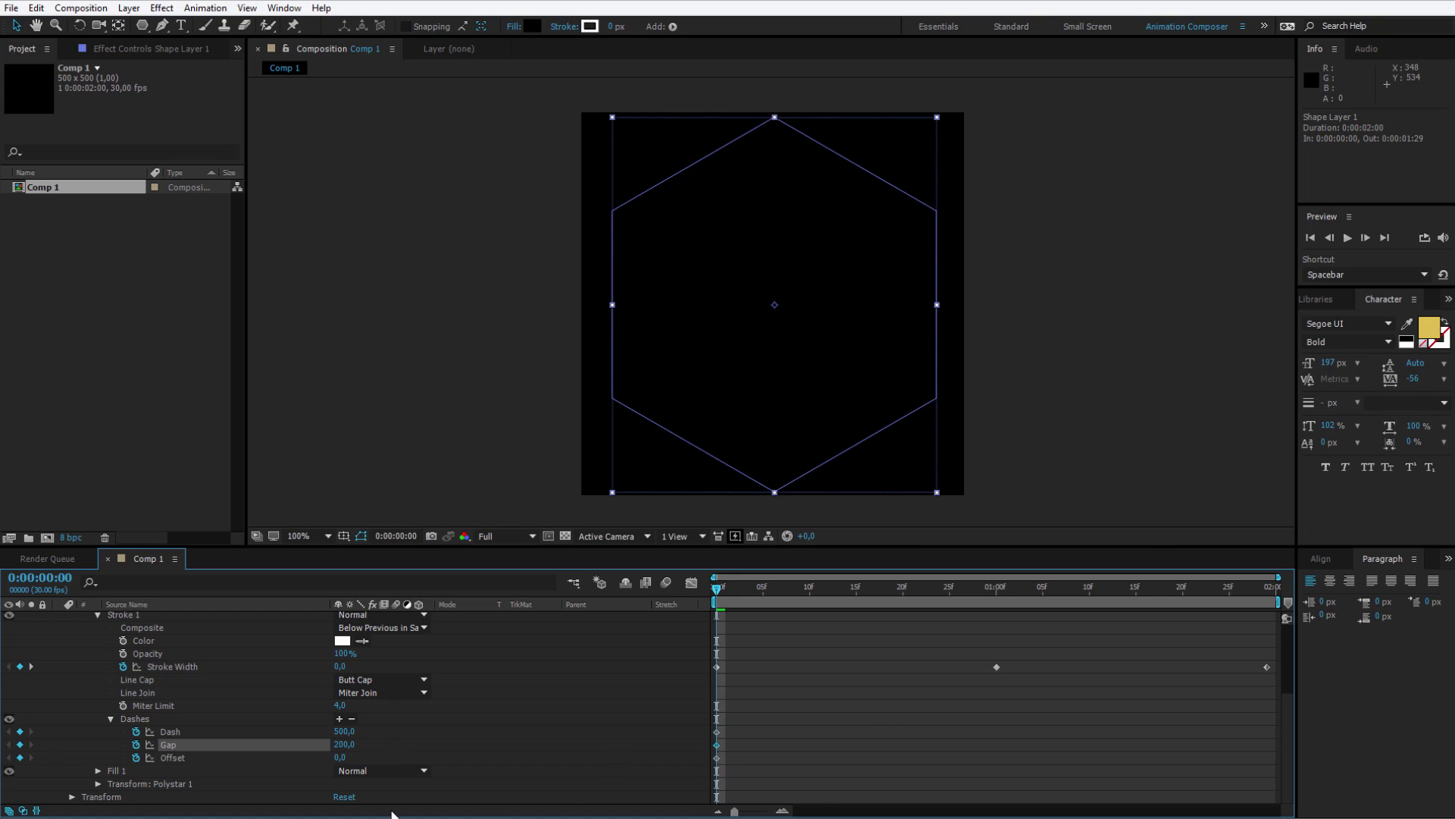
pyautogui.click(339, 757)
pyautogui.press('Return')
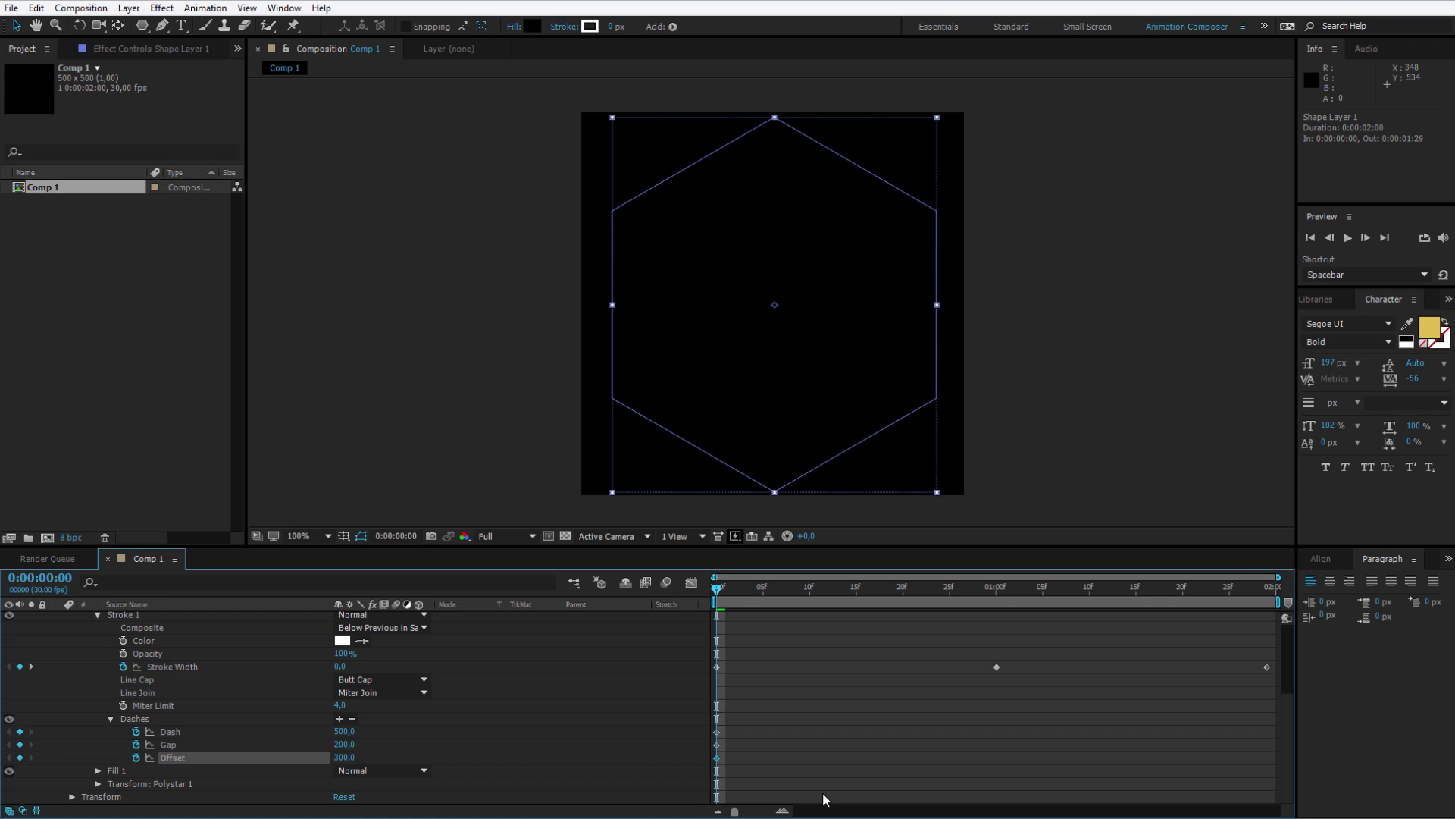
pyautogui.press('space')
pyautogui.press('space')
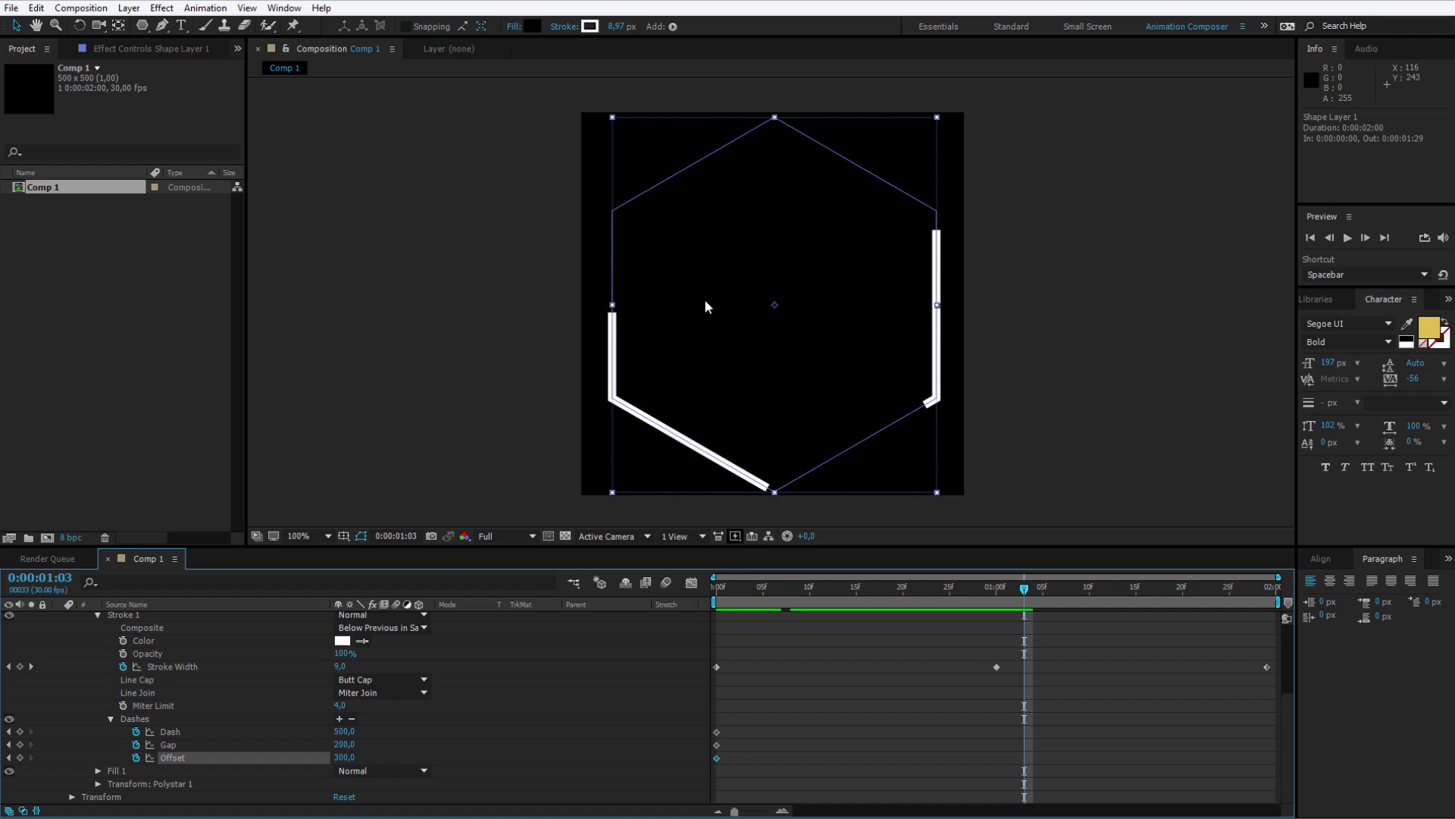
pyautogui.press('space')
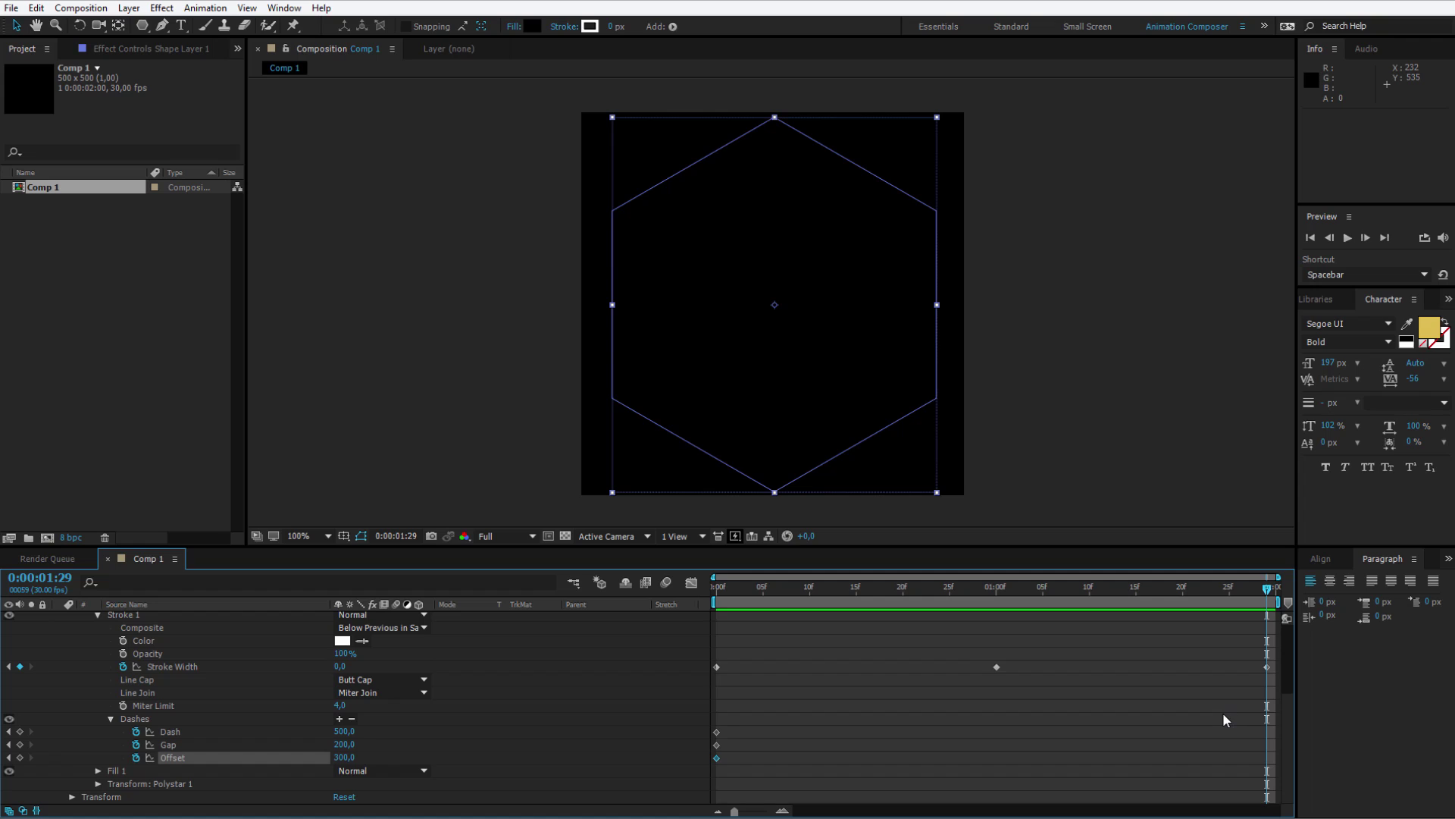
# At 0:00:01:29 set Dash 300, Gap 100 and Offset 800
pyautogui.click(345, 731)
pyautogui.write('300')
pyautogui.press('Return')
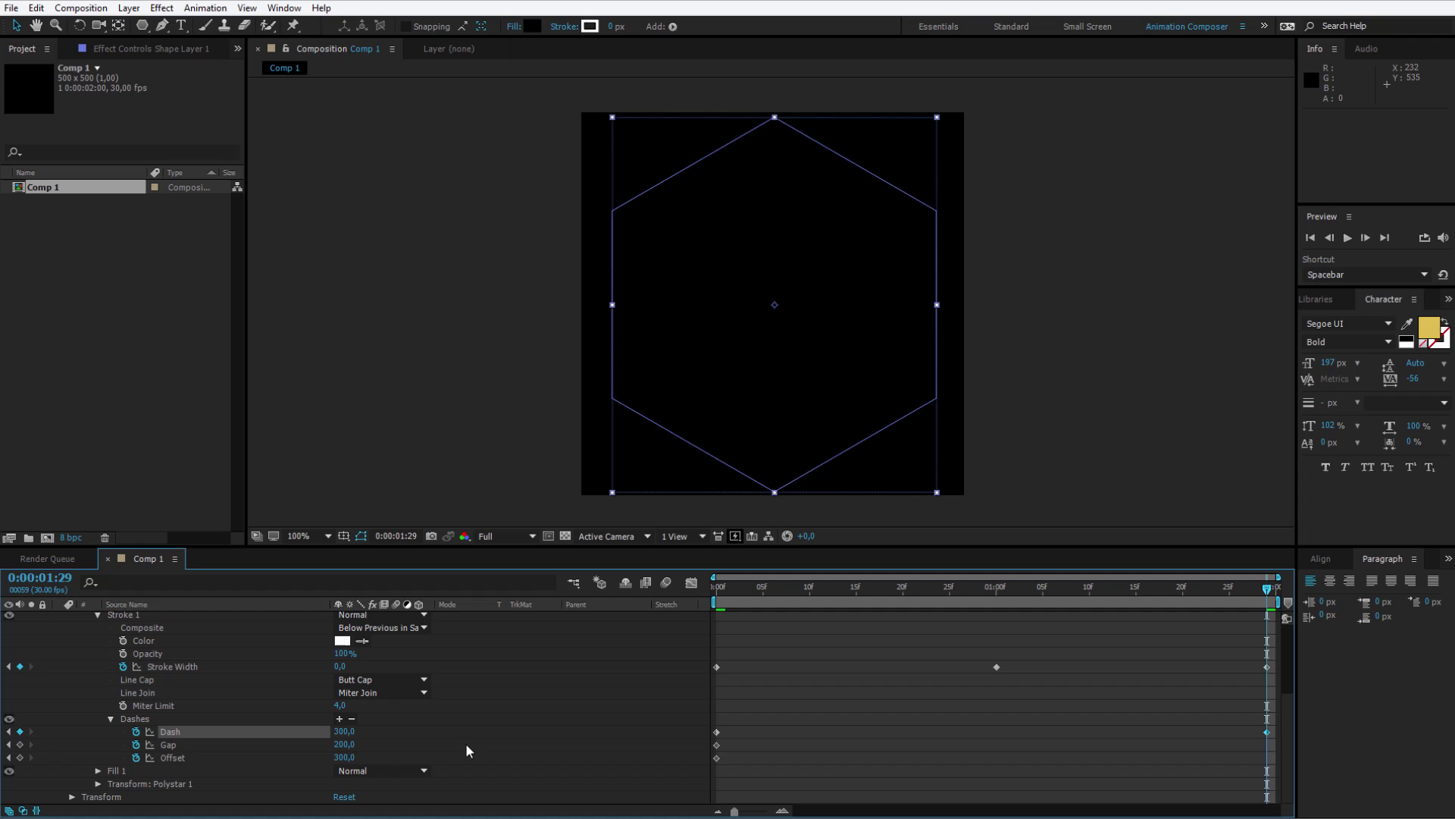
pyautogui.click(338, 745)
pyautogui.write('100')
pyautogui.press('Return')
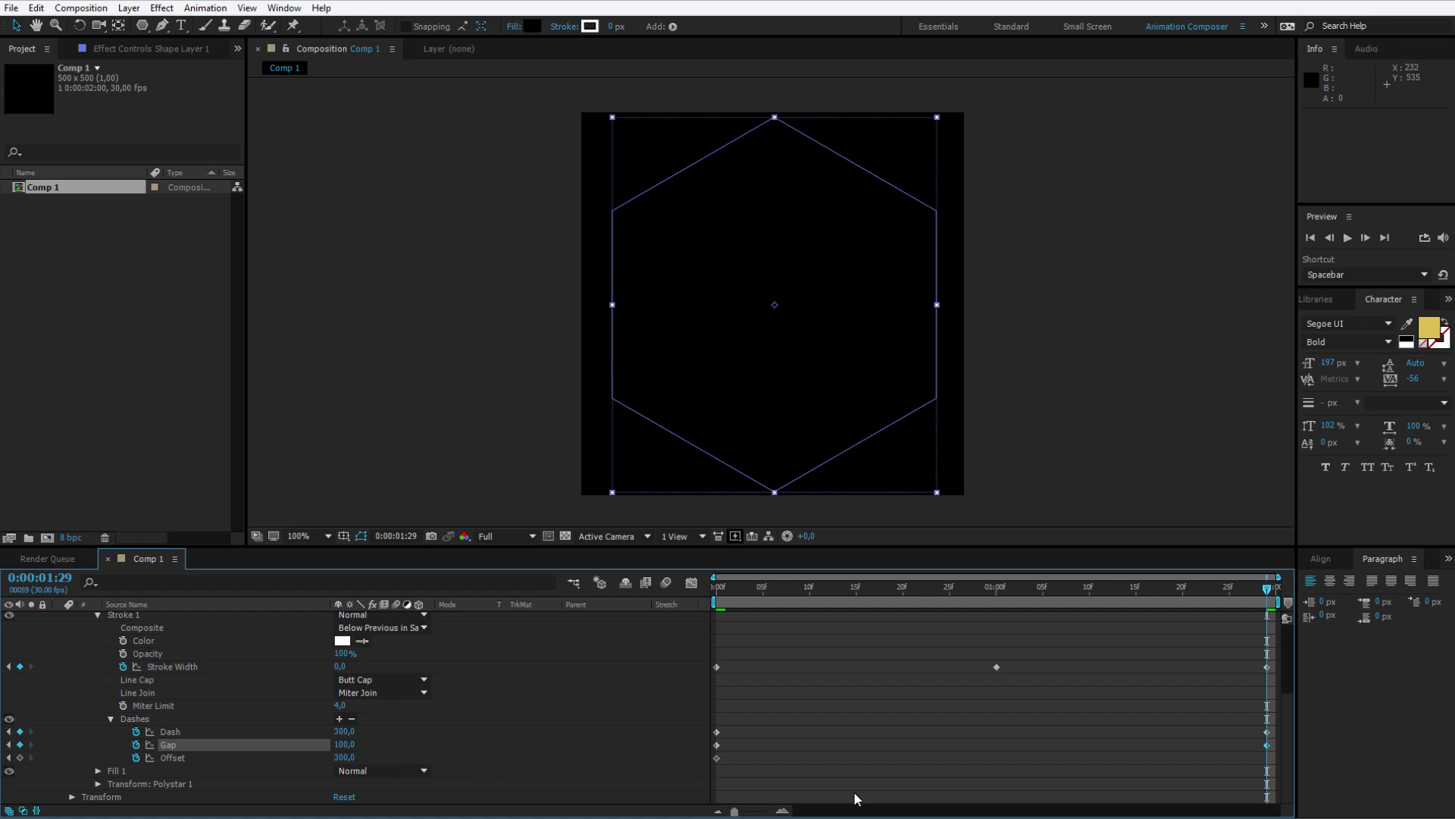
pyautogui.click(345, 757)
pyautogui.write('800')
pyautogui.press('Return')
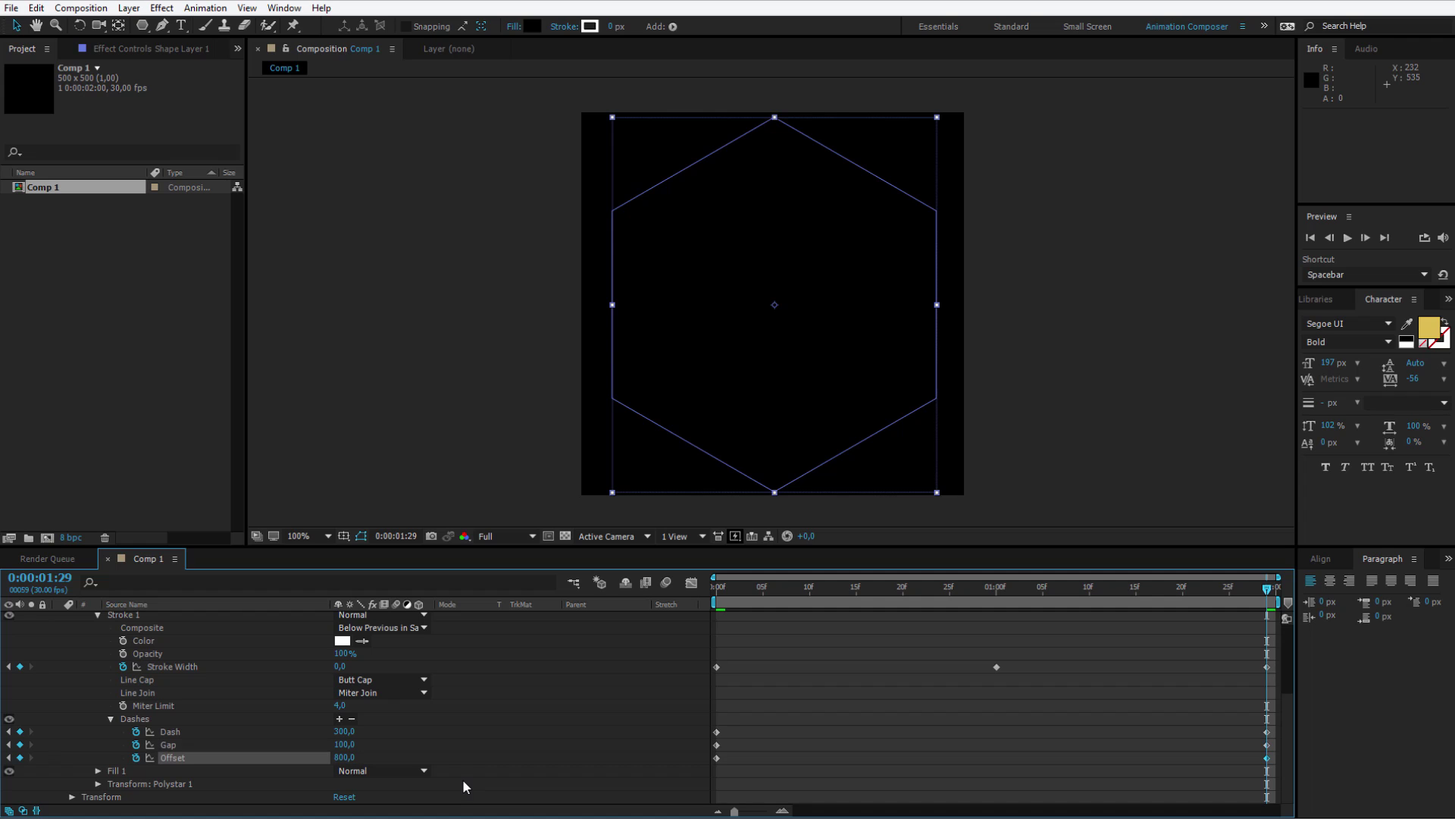
pyautogui.scroll(3, 128, 680)
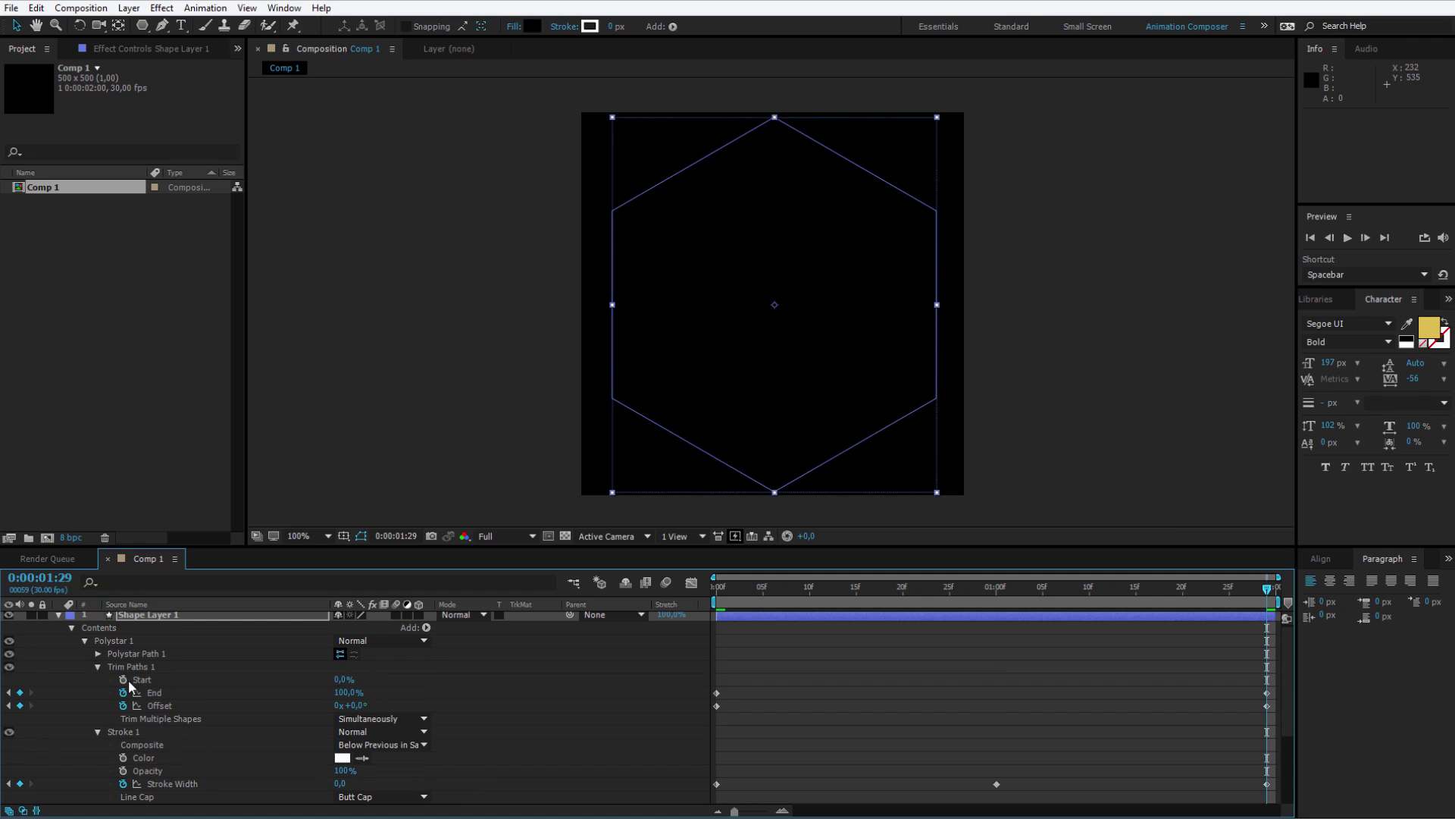
# Collapse the shape layer's contents and preview the hexagon draw-on from the start
pyautogui.click(72, 626)
pyautogui.moveTo(752, 581); pyautogui.dragTo(712, 589)
pyautogui.press('space')
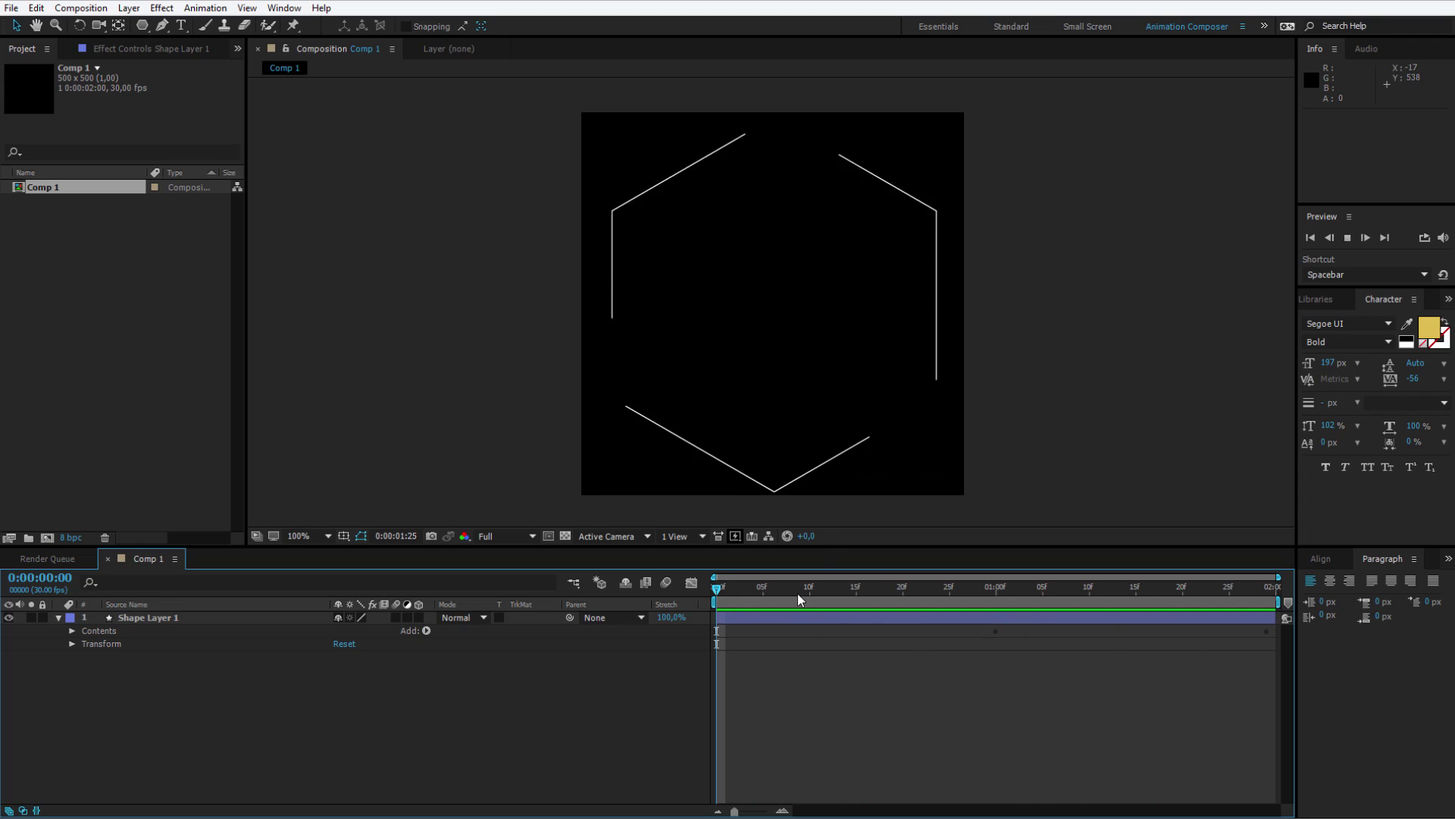
pyautogui.press('space')
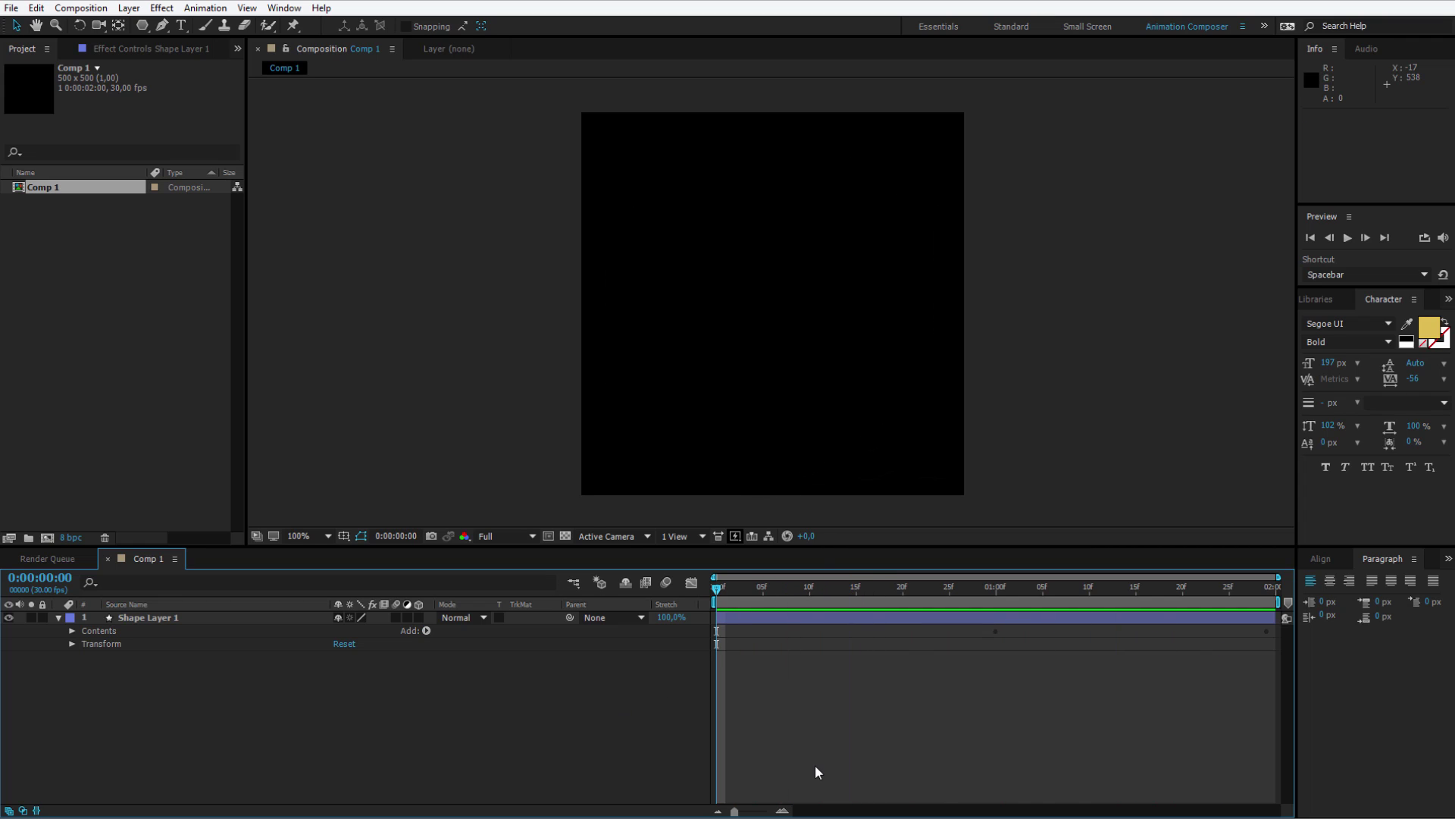
# Precompose Shape Layer 1 into a new composition named 'Dasher' and preview it
pyautogui.click(126, 618)
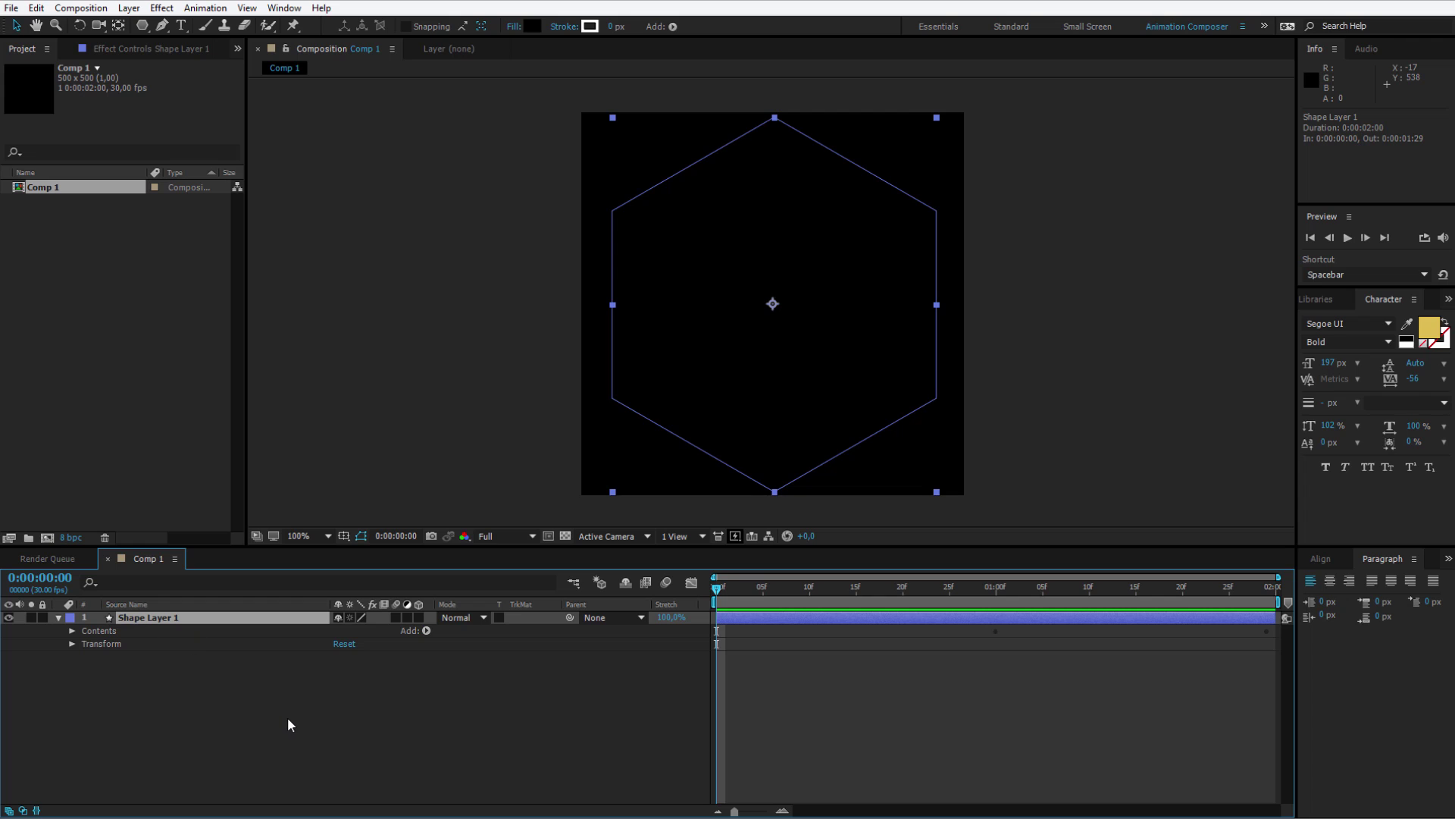
pyautogui.hotkey('ctrl', 'shift', 'c')
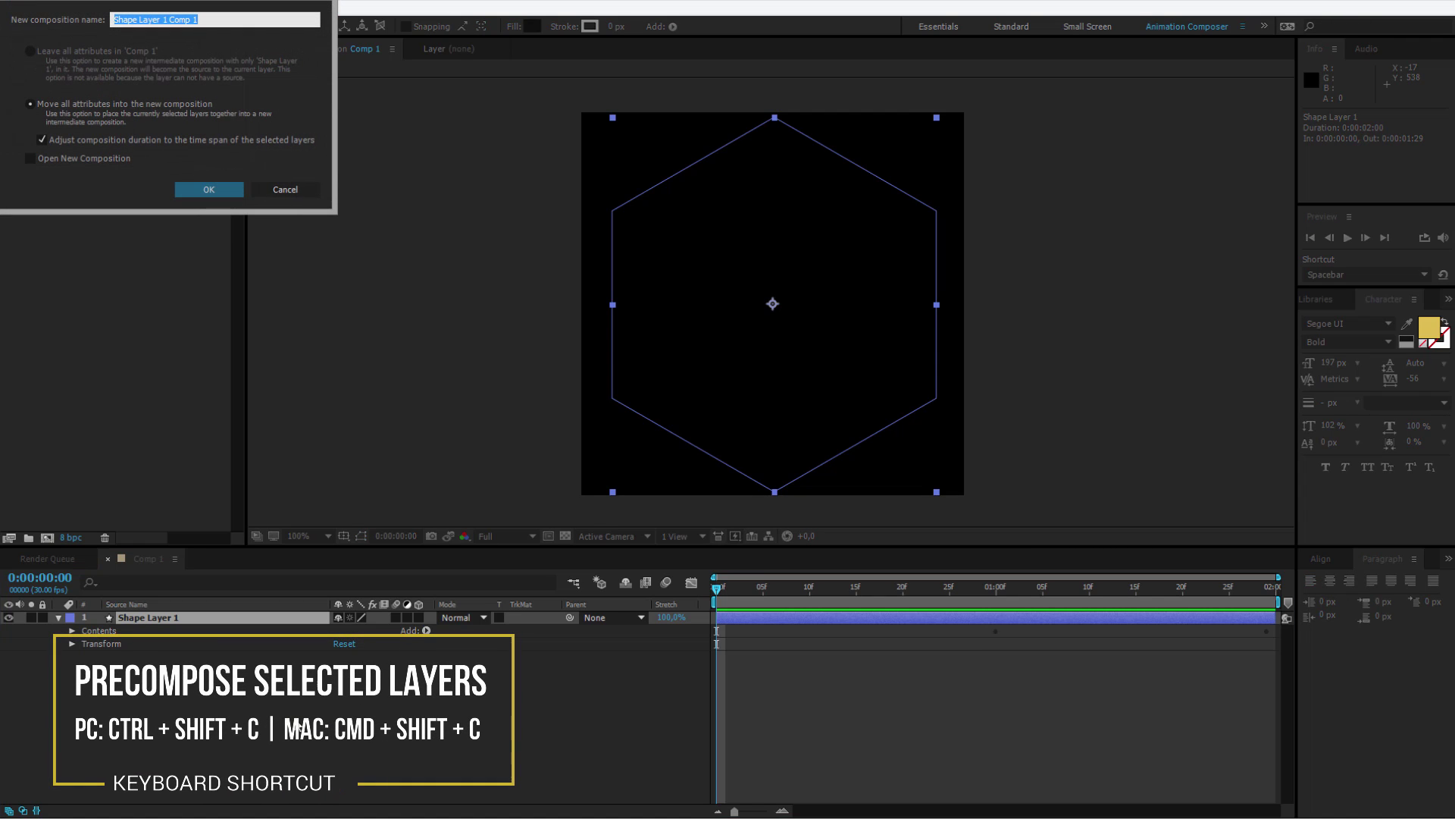
pyautogui.write('Dasher')
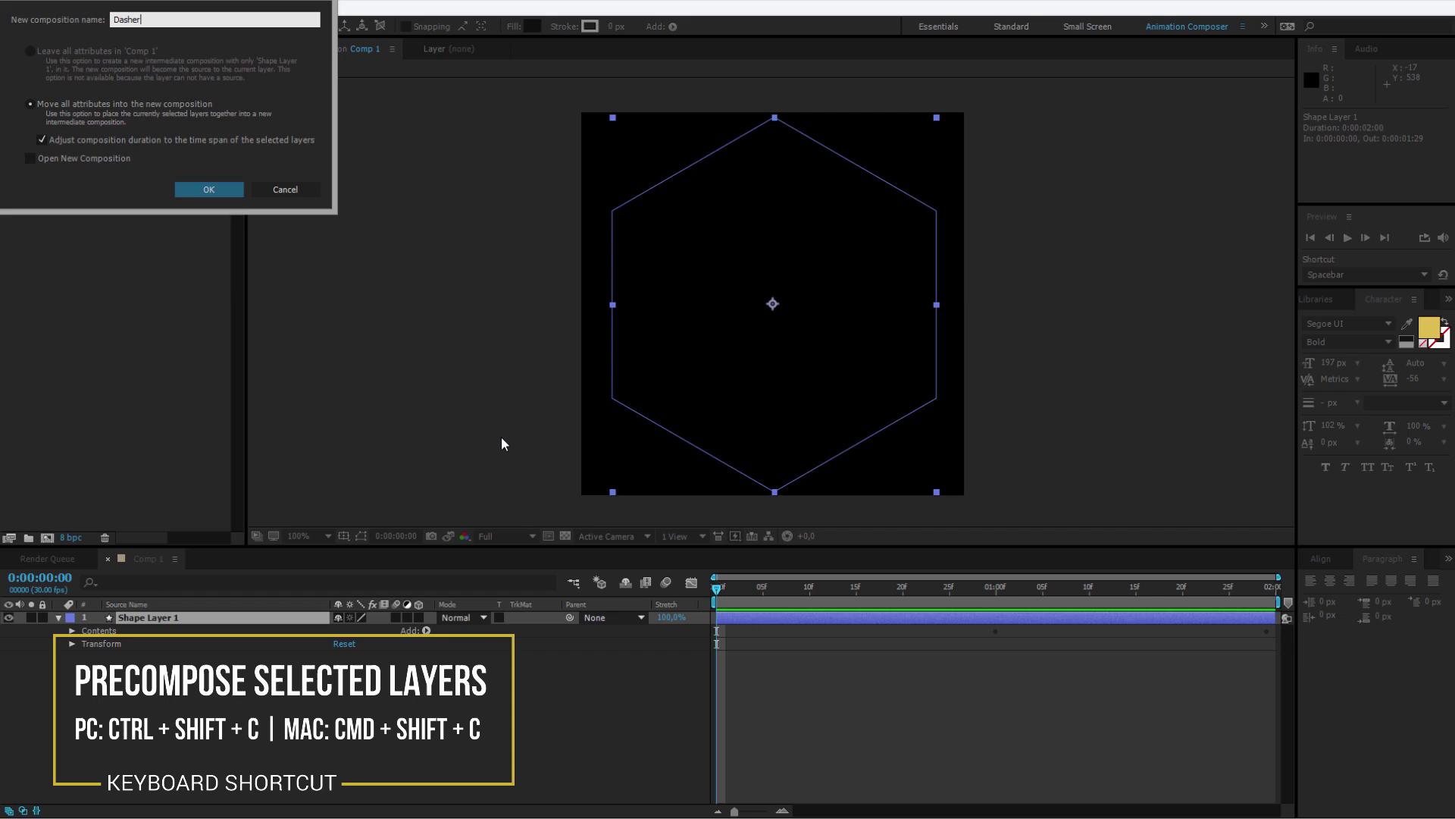
pyautogui.press('Return')
pyautogui.press('space')
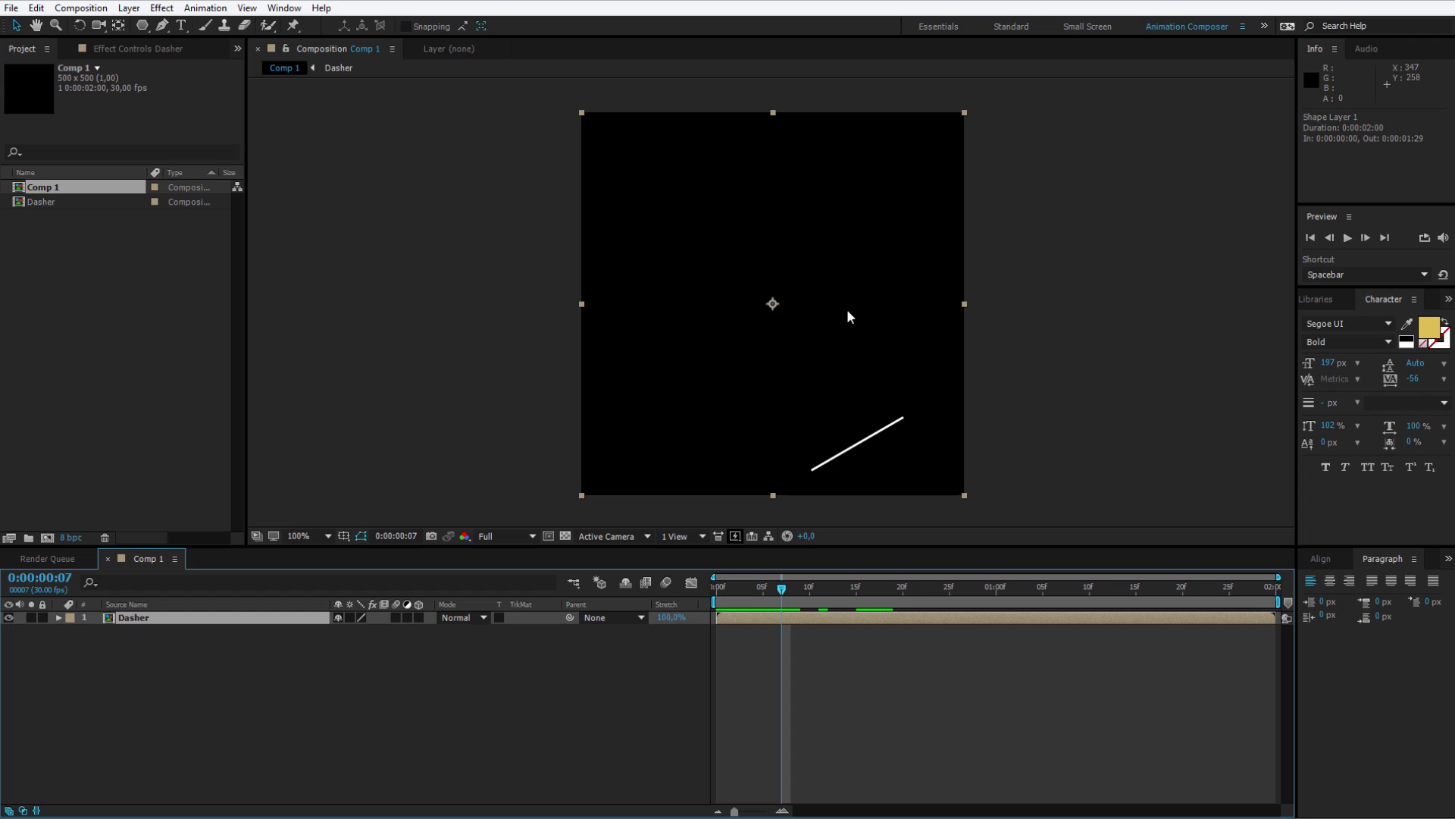
# Resize Comp 1 to 1920 × 1080 in Composition Settings and preview the Dasher animation
pyautogui.click(81, 7)
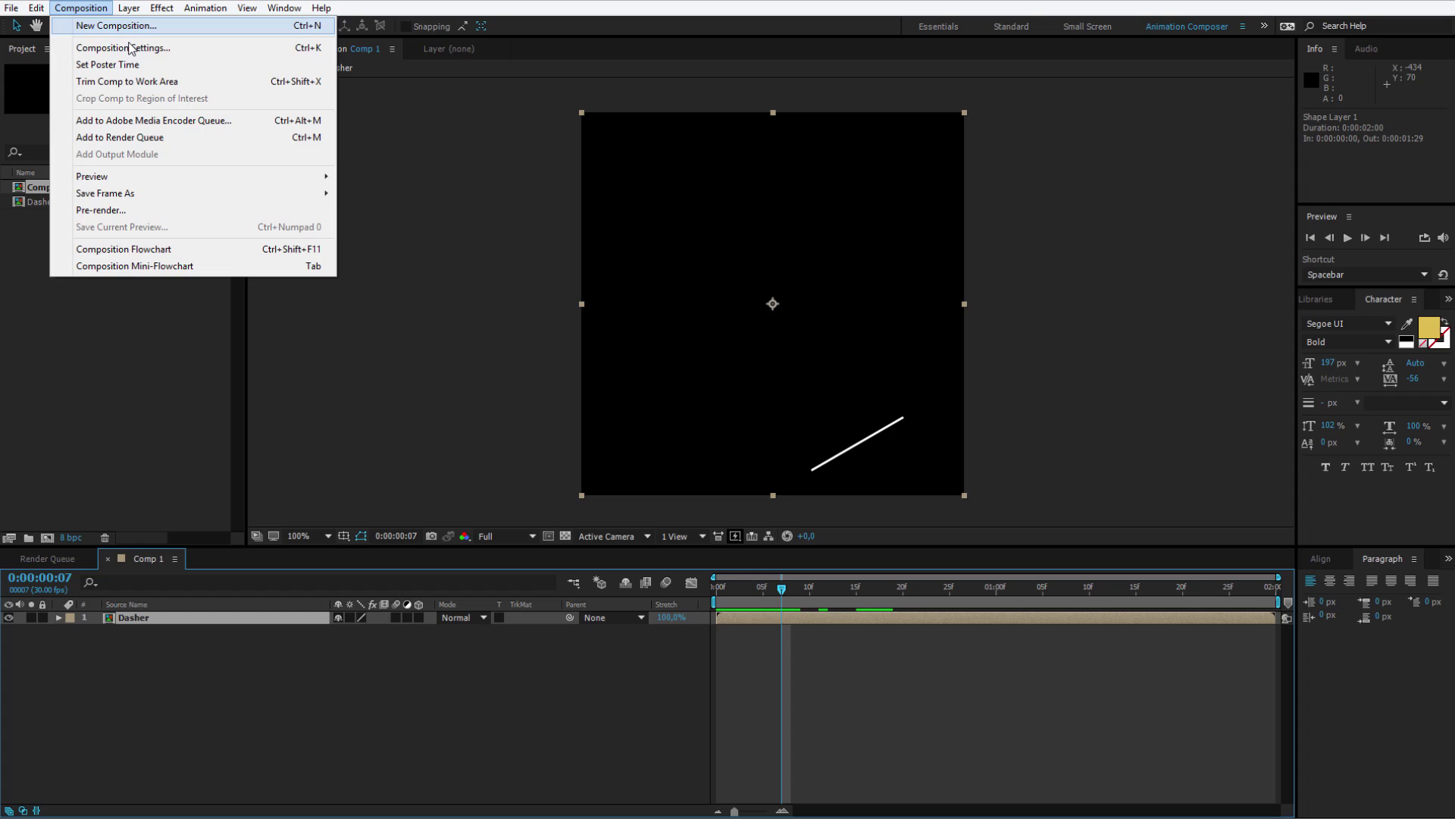
pyautogui.click(125, 48)
pyautogui.click(618, 389)
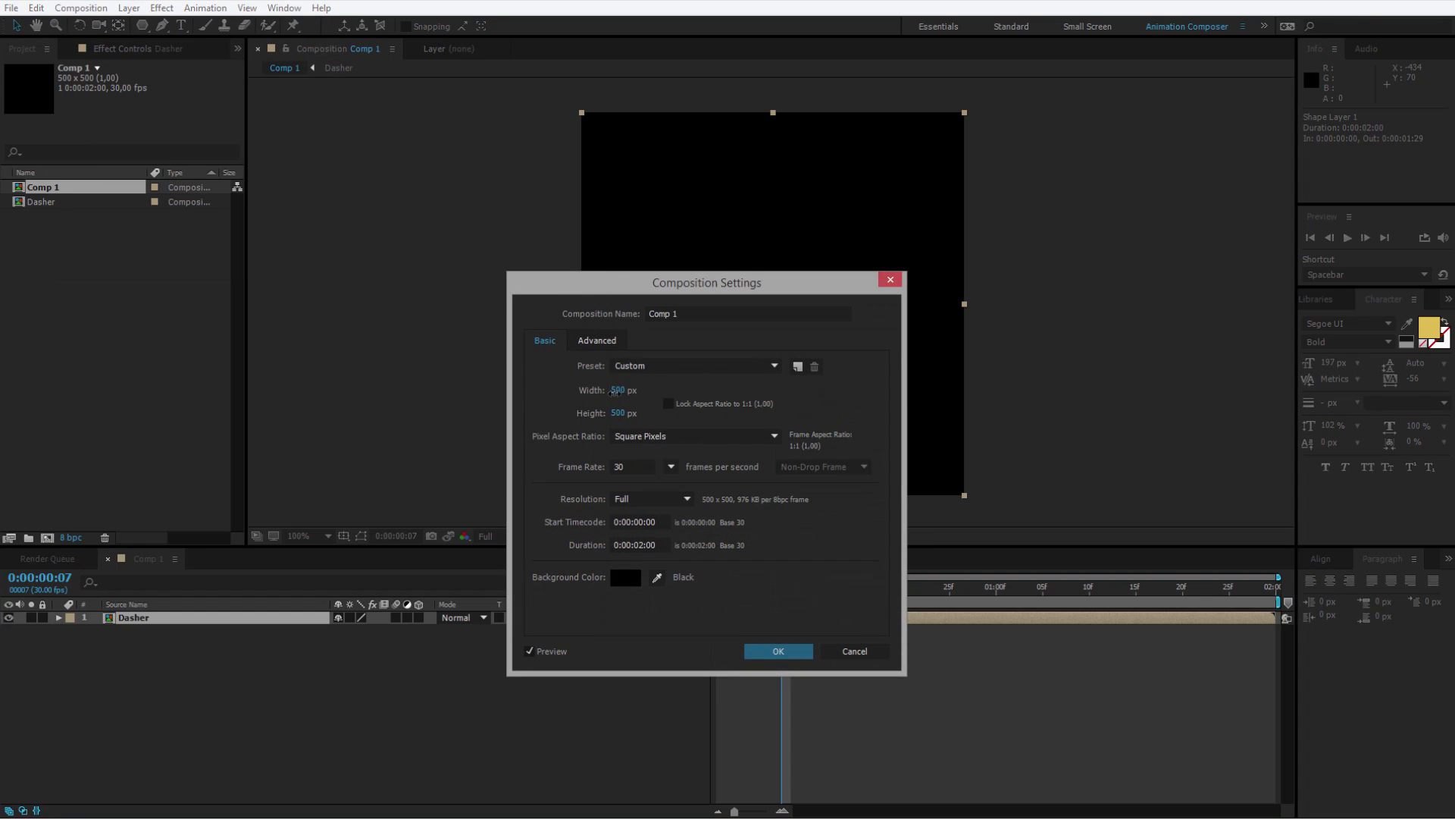
pyautogui.write('1920')
pyautogui.press('Tab')
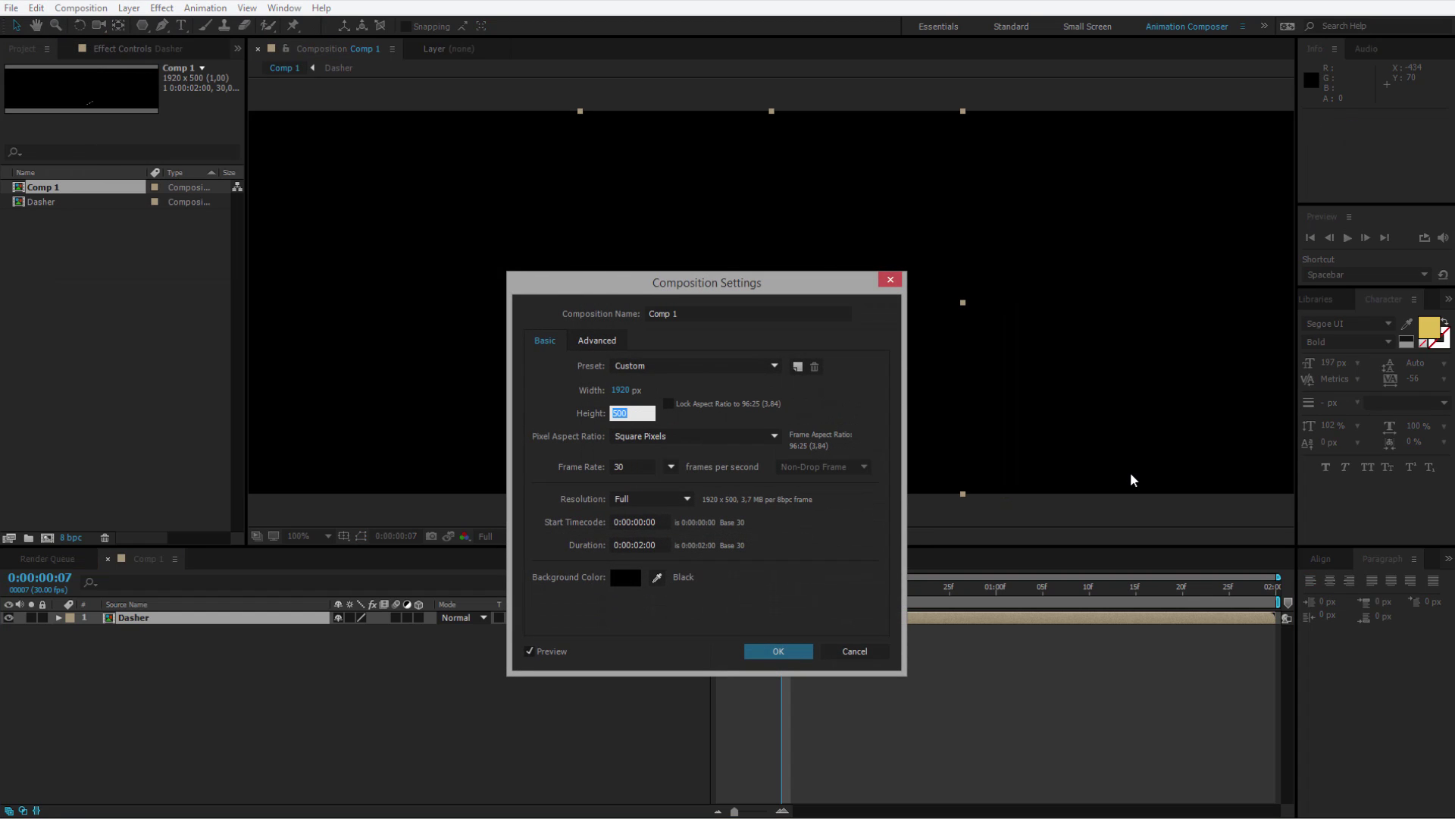
pyautogui.write('1080')
pyautogui.press('Return')
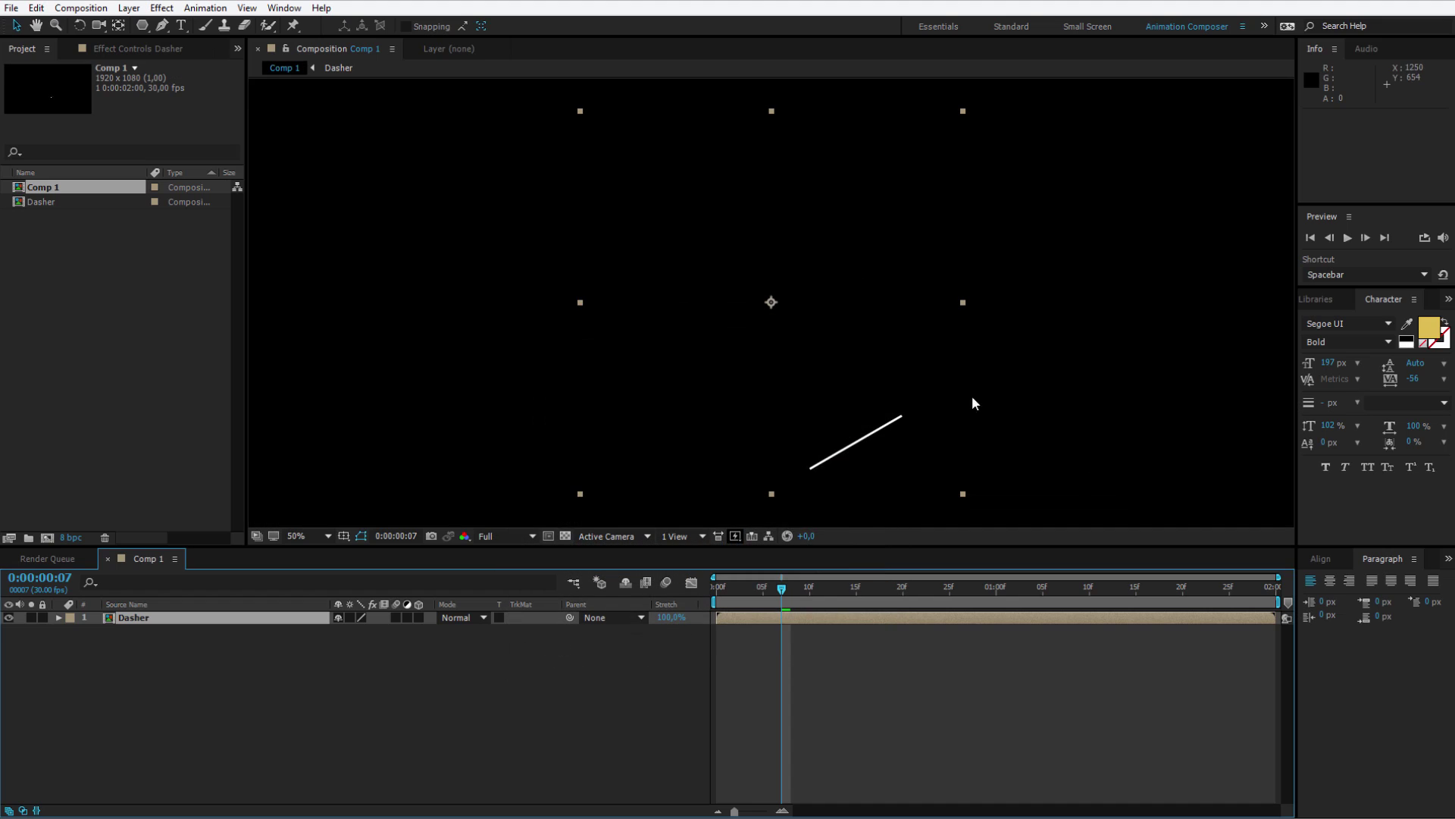
pyautogui.scroll(-4, 972, 395)
pyautogui.press('space')
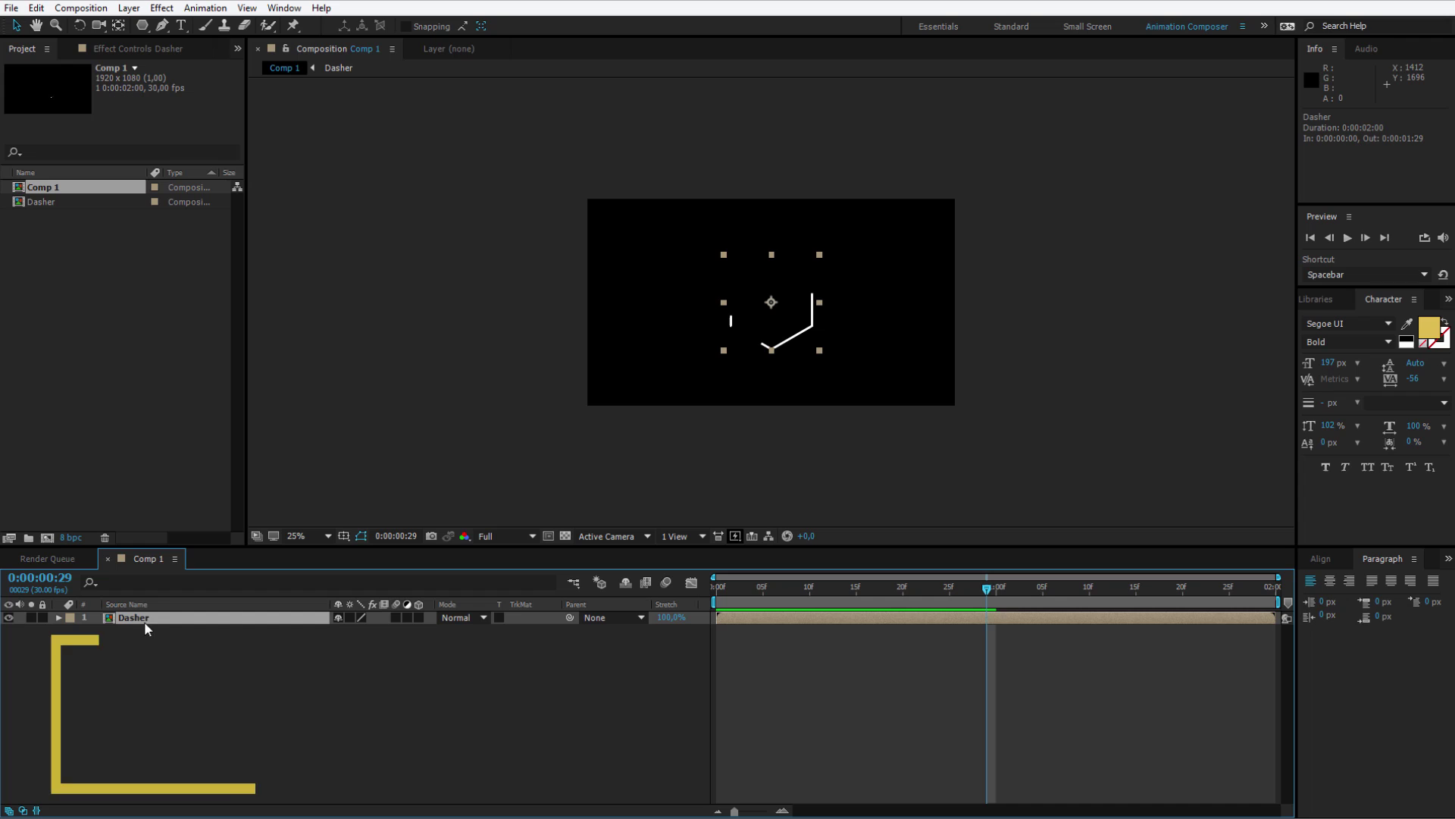
# Duplicate the Dasher layer, reposition and shrink copies, and rotate the third copy to 130°
pyautogui.hotkey('ctrl', 'd')
pyautogui.hotkey('ctrl', 'd')
pyautogui.hotkey('ctrl', 'd')
pyautogui.hotkey('ctrl', 'd')
pyautogui.hotkey('ctrl', 'd')
pyautogui.hotkey('ctrl', 'd')
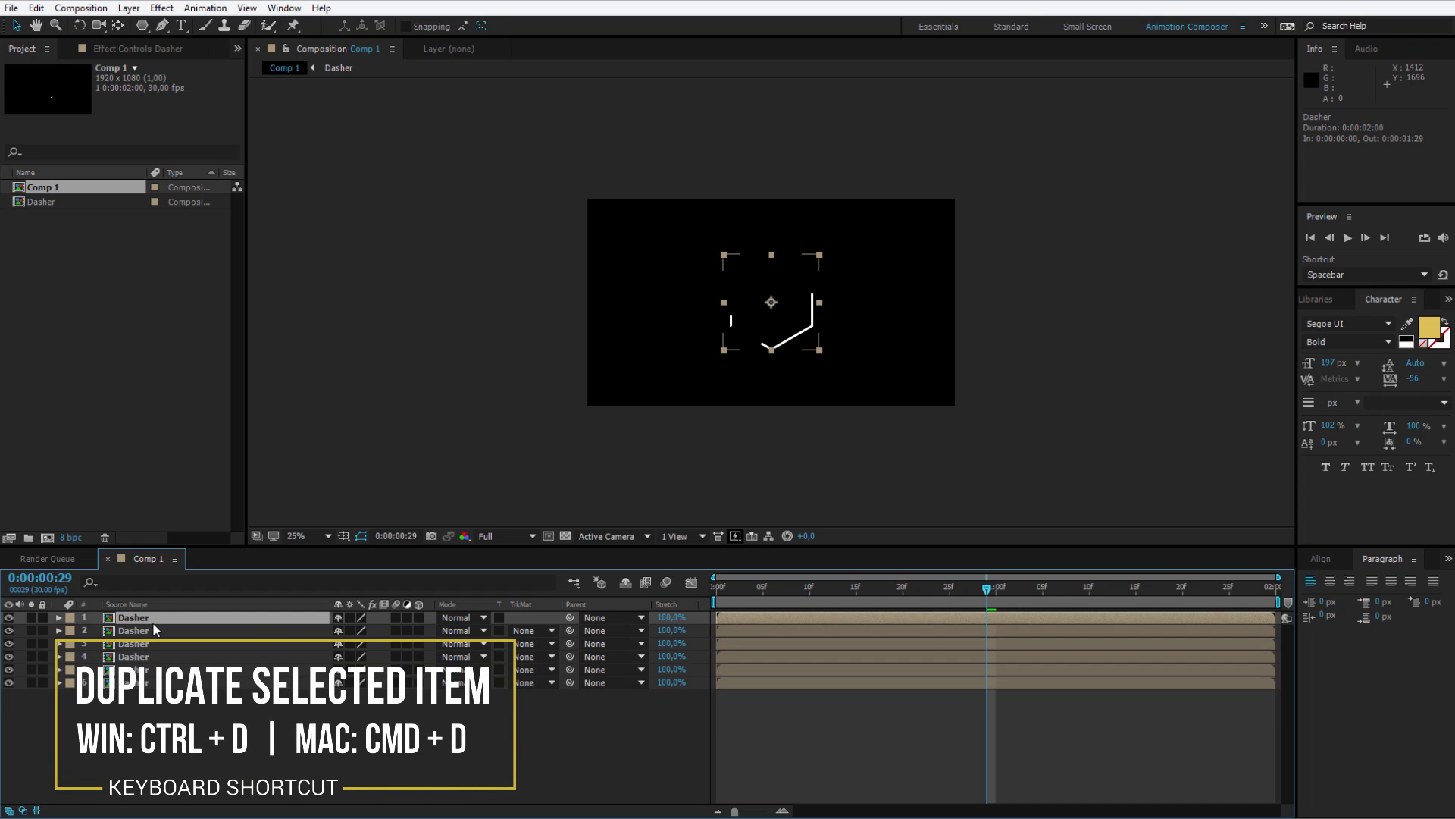
pyautogui.moveTo(805, 346); pyautogui.dragTo(747, 361)
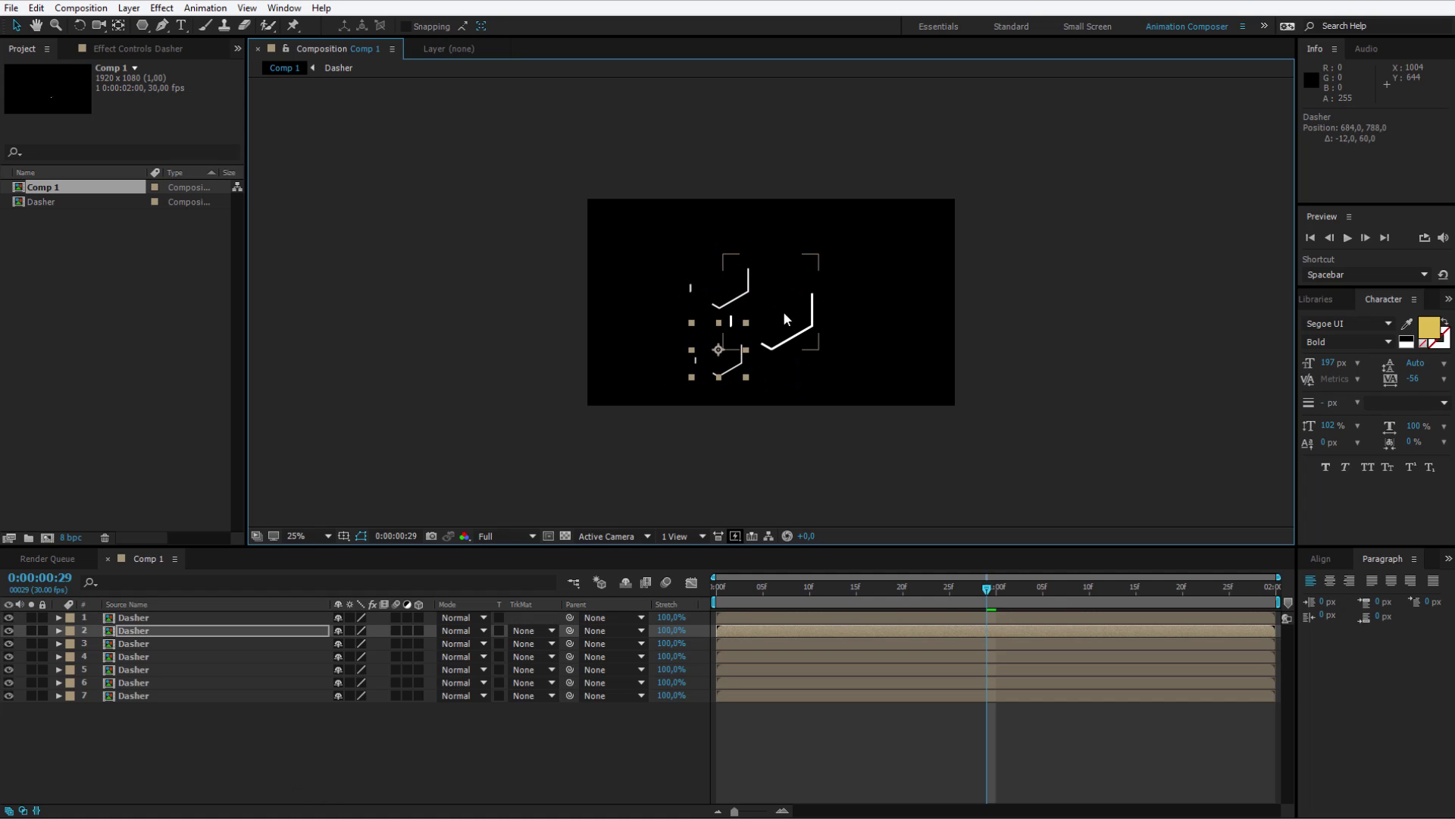
pyautogui.moveTo(784, 311); pyautogui.dragTo(805, 370)
pyautogui.press('r')
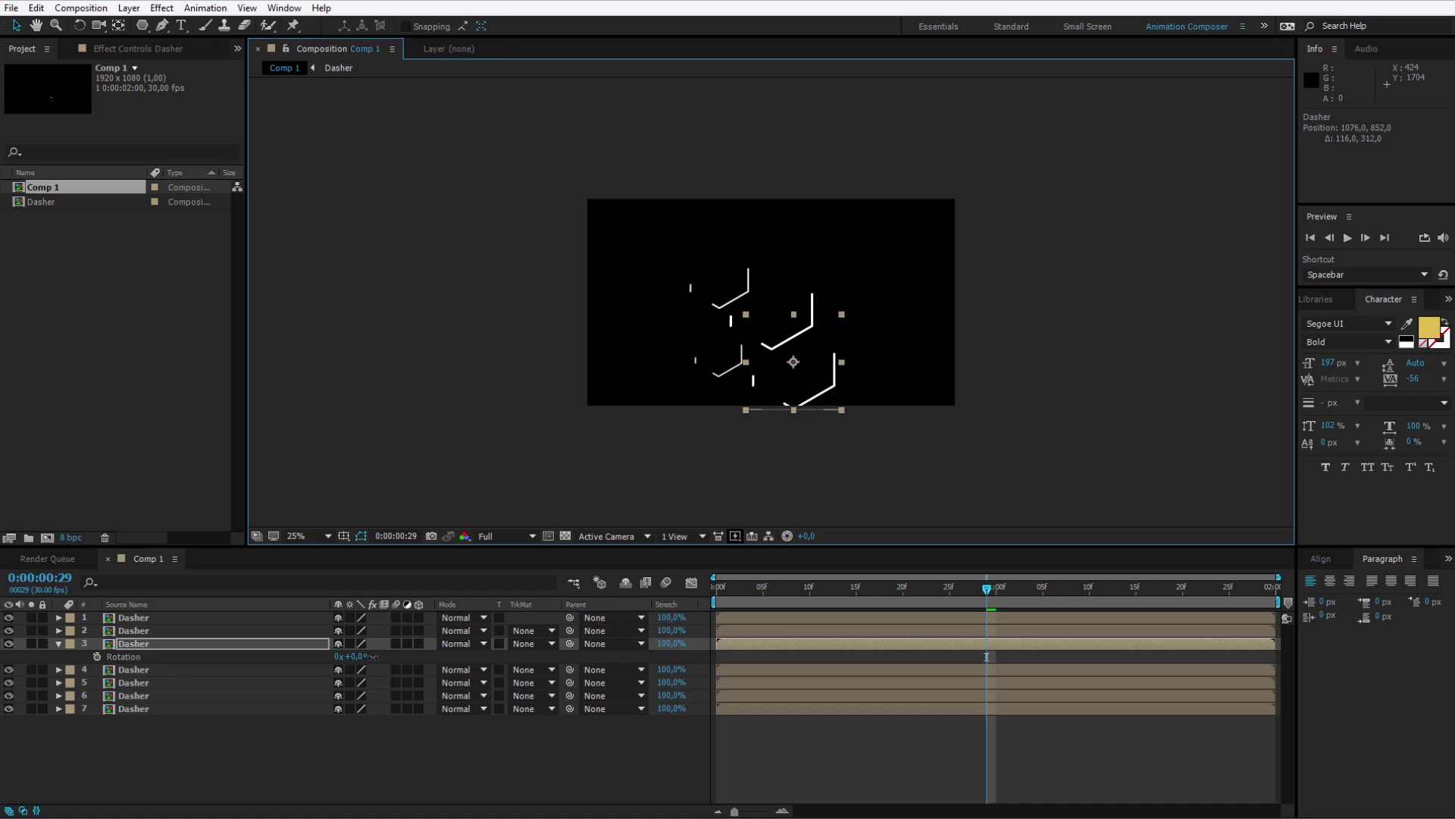
pyautogui.moveTo(351, 657); pyautogui.dragTo(463, 660)
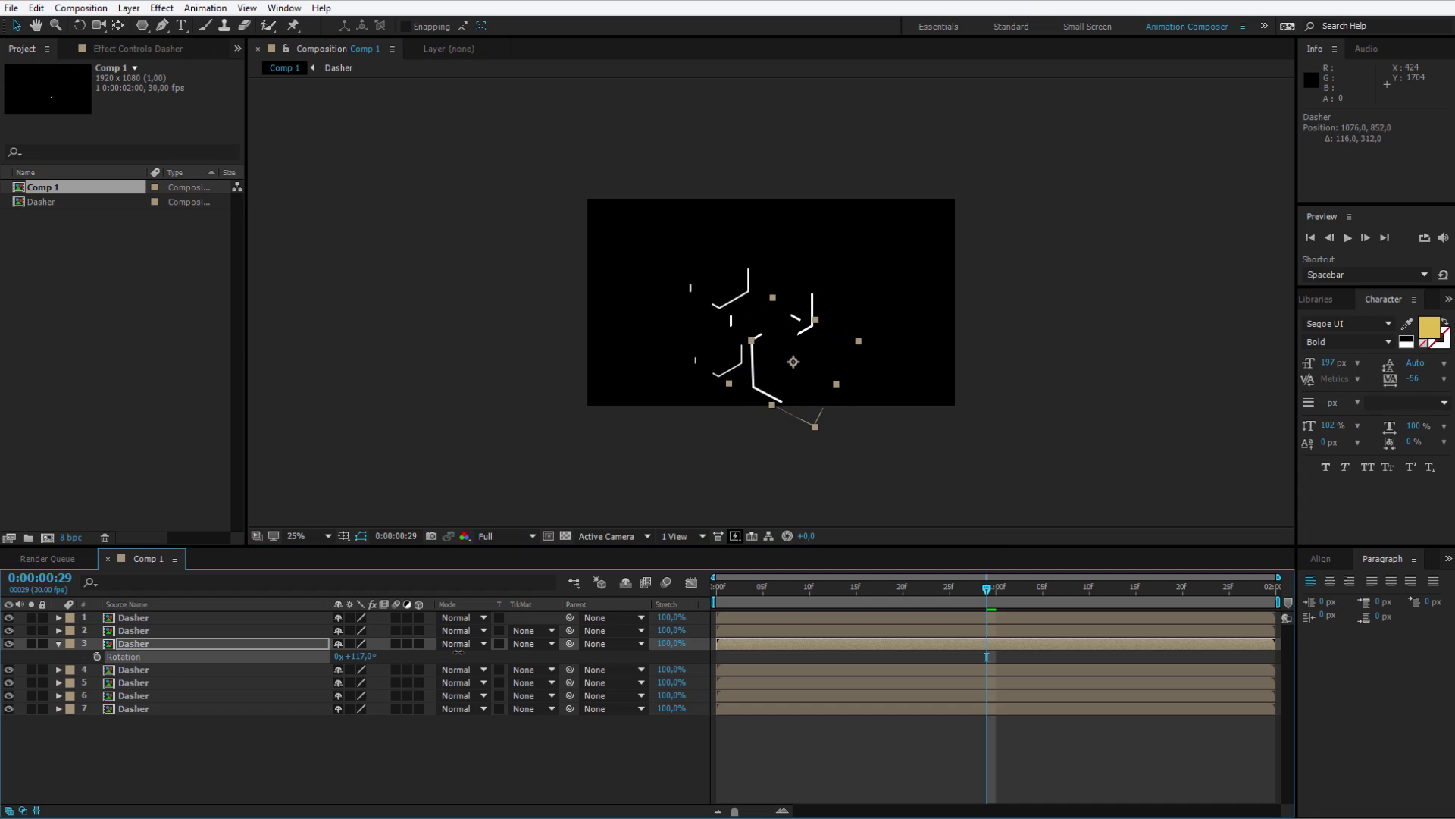
pyautogui.moveTo(791, 345); pyautogui.dragTo(889, 312)
# Move the fifth Dasher copy toward the upper right and select all seven Dasher layers
pyautogui.click(139, 671)
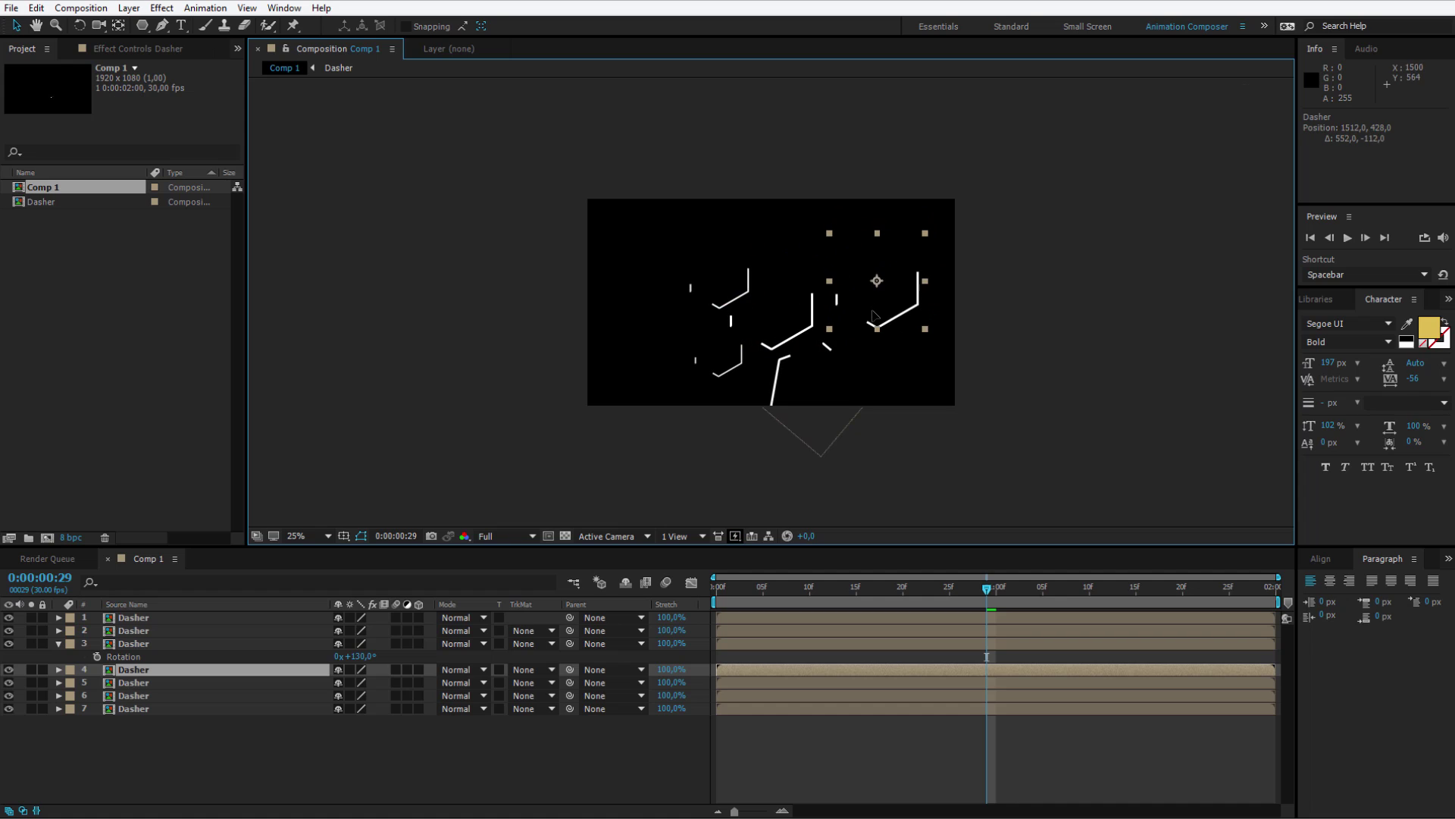
pyautogui.click(147, 683)
pyautogui.moveTo(773, 318); pyautogui.dragTo(753, 180)
pyautogui.click(165, 695)
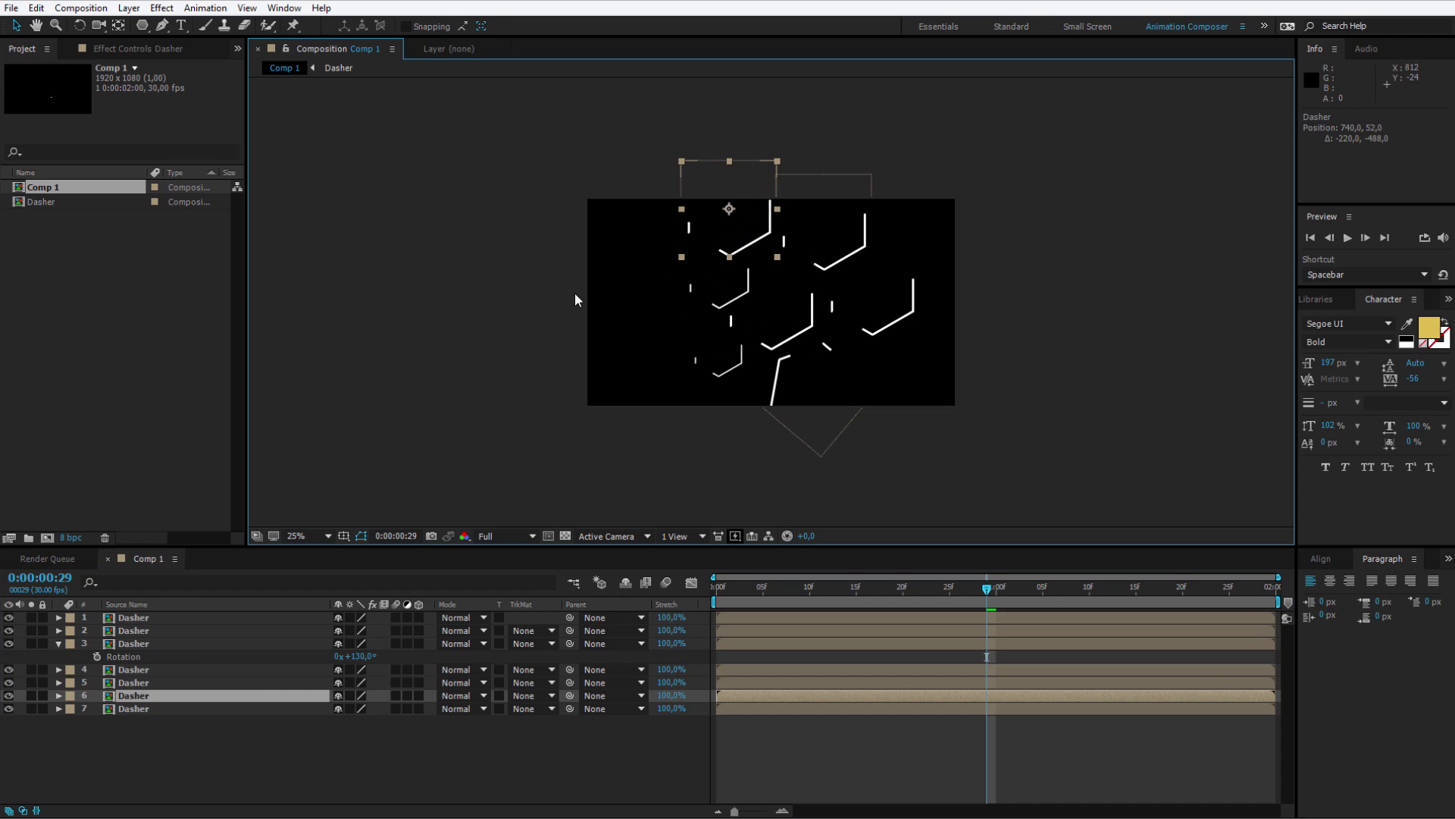
pyautogui.click(151, 708)
pyautogui.keyDown('shift'); pyautogui.click(146, 617); pyautogui.keyUp('shift')
# Precompose the seven layers into Pre-comp 1, then duplicate it and shift one copy left
pyautogui.hotkey('ctrl', 'shift', 'c')
pyautogui.press('Return')
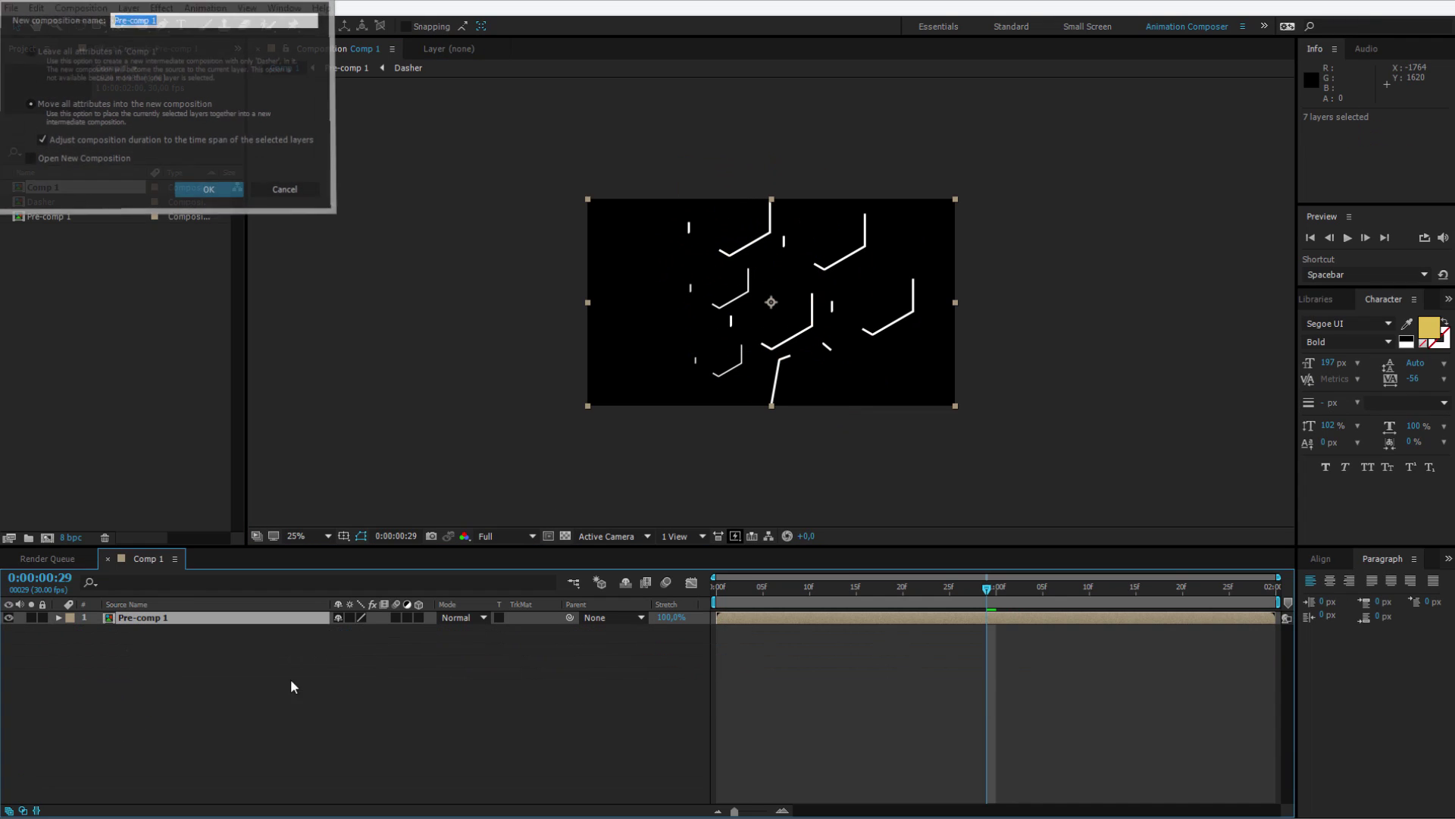
pyautogui.hotkey('ctrl', 'd')
pyautogui.moveTo(789, 305); pyautogui.dragTo(561, 324)
pyautogui.hotkey('ctrl', 'd')
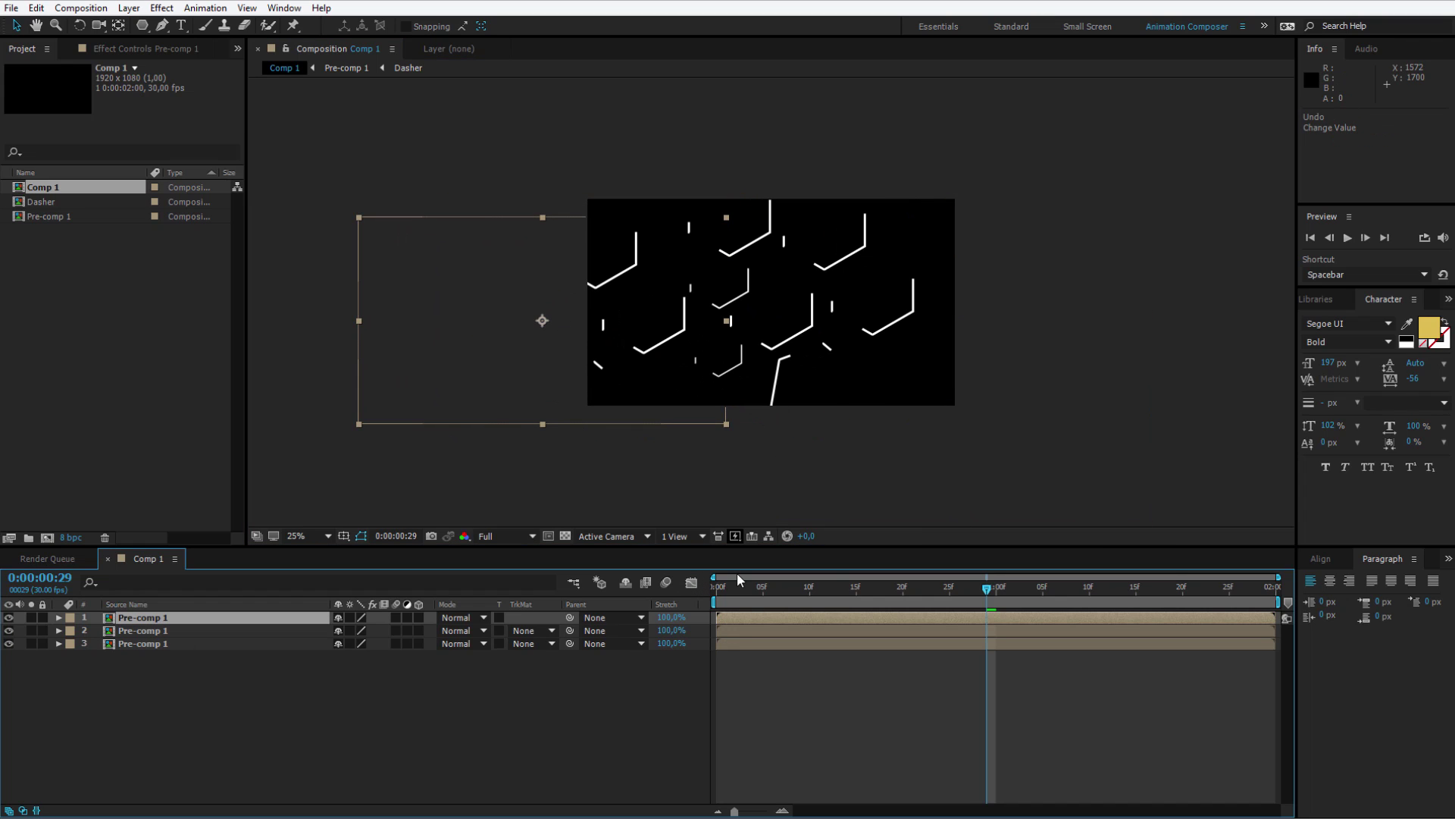
# Inside Pre-comp 1, rotate the third Dasher layer to 90° and nudge it up-right
pyautogui.doubleClick(163, 616)
pyautogui.moveTo(733, 597); pyautogui.dragTo(958, 610)
pyautogui.moveTo(871, 612)
pyautogui.mouseDown()
pyautogui.moveTo(807, 603)
pyautogui.moveTo(866, 606)
pyautogui.mouseUp()
pyautogui.click(808, 361)
pyautogui.press('r')
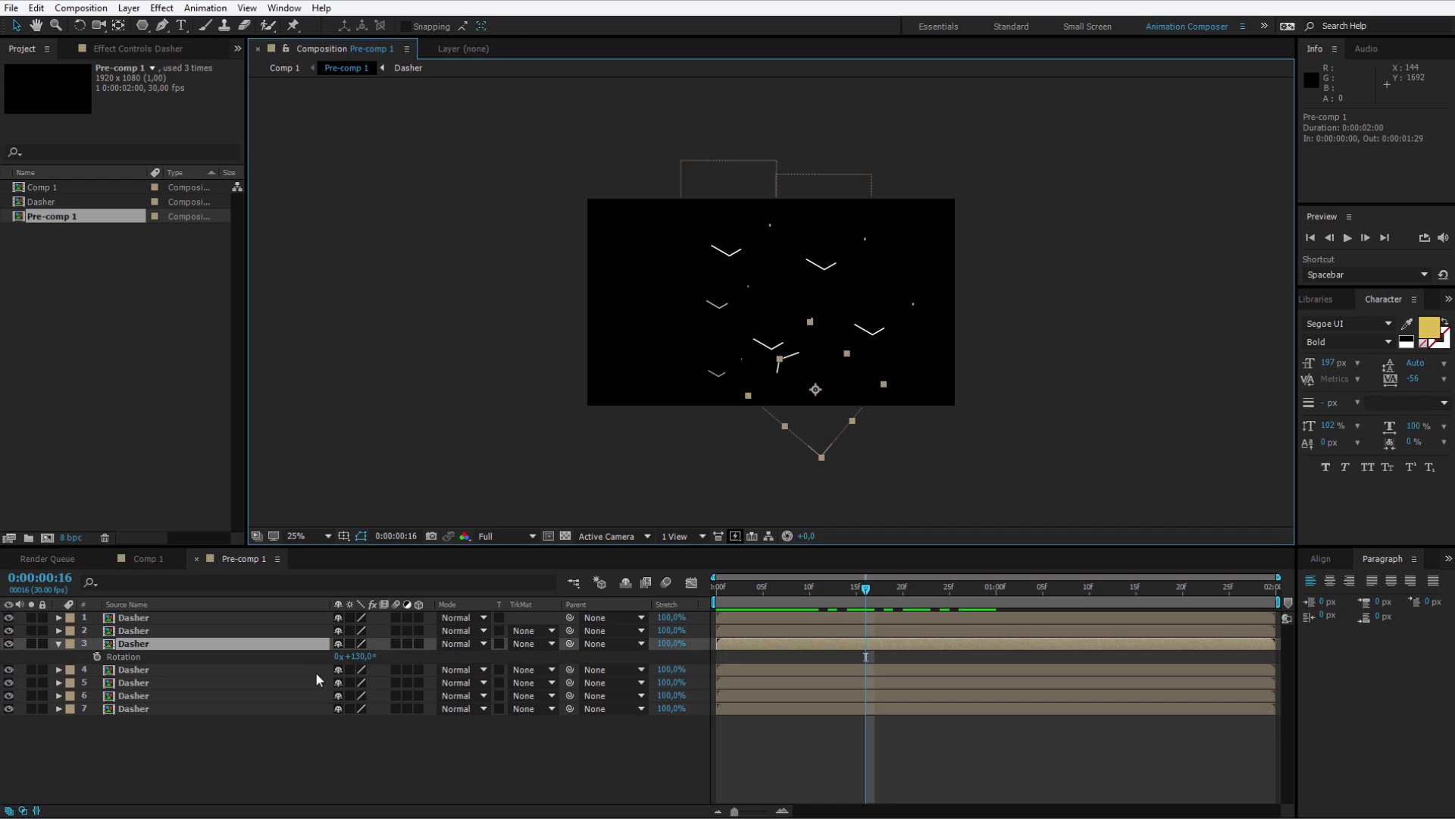
pyautogui.click(357, 657)
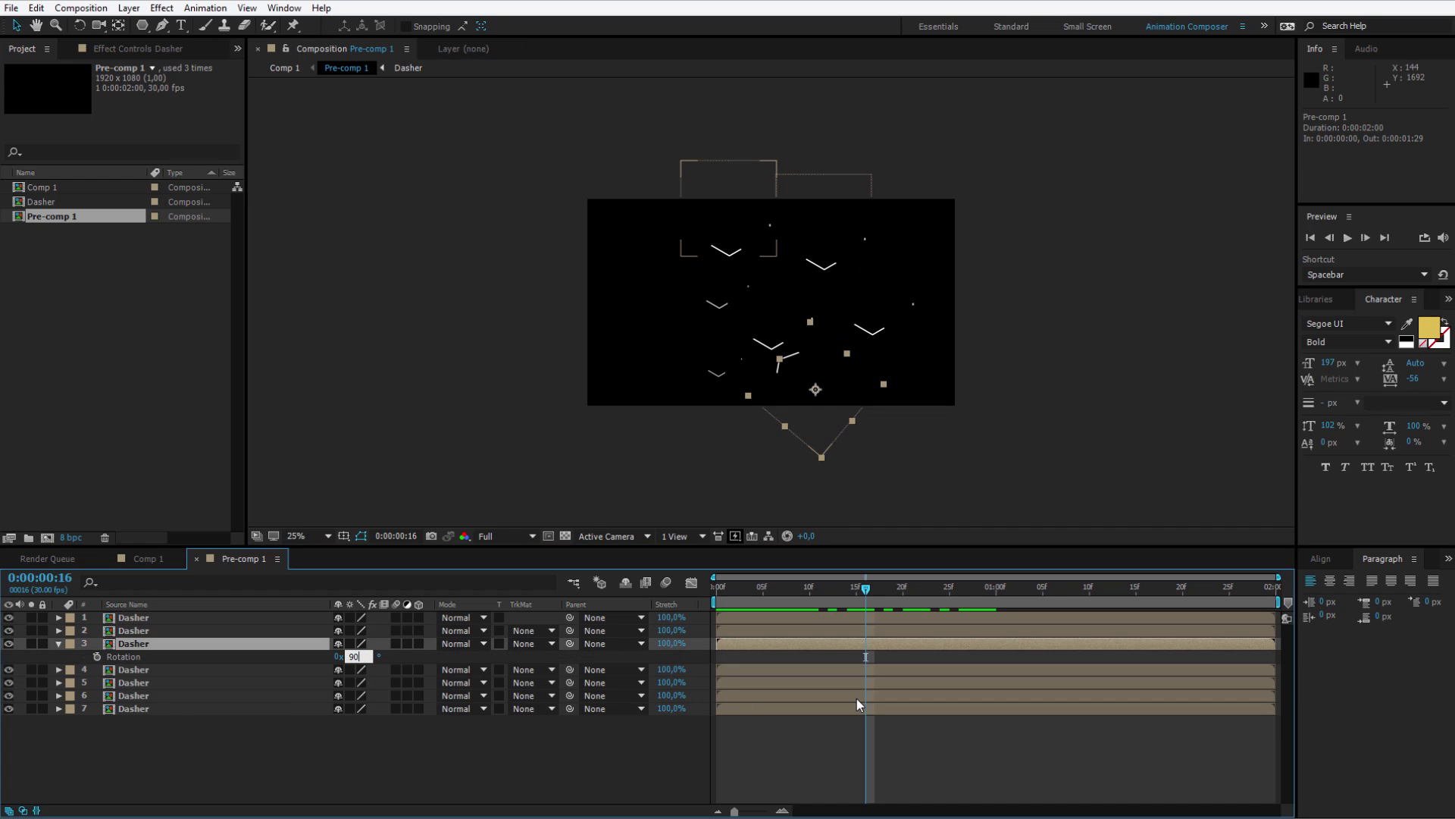
pyautogui.press('Return')
pyautogui.moveTo(824, 380); pyautogui.dragTo(832, 371)
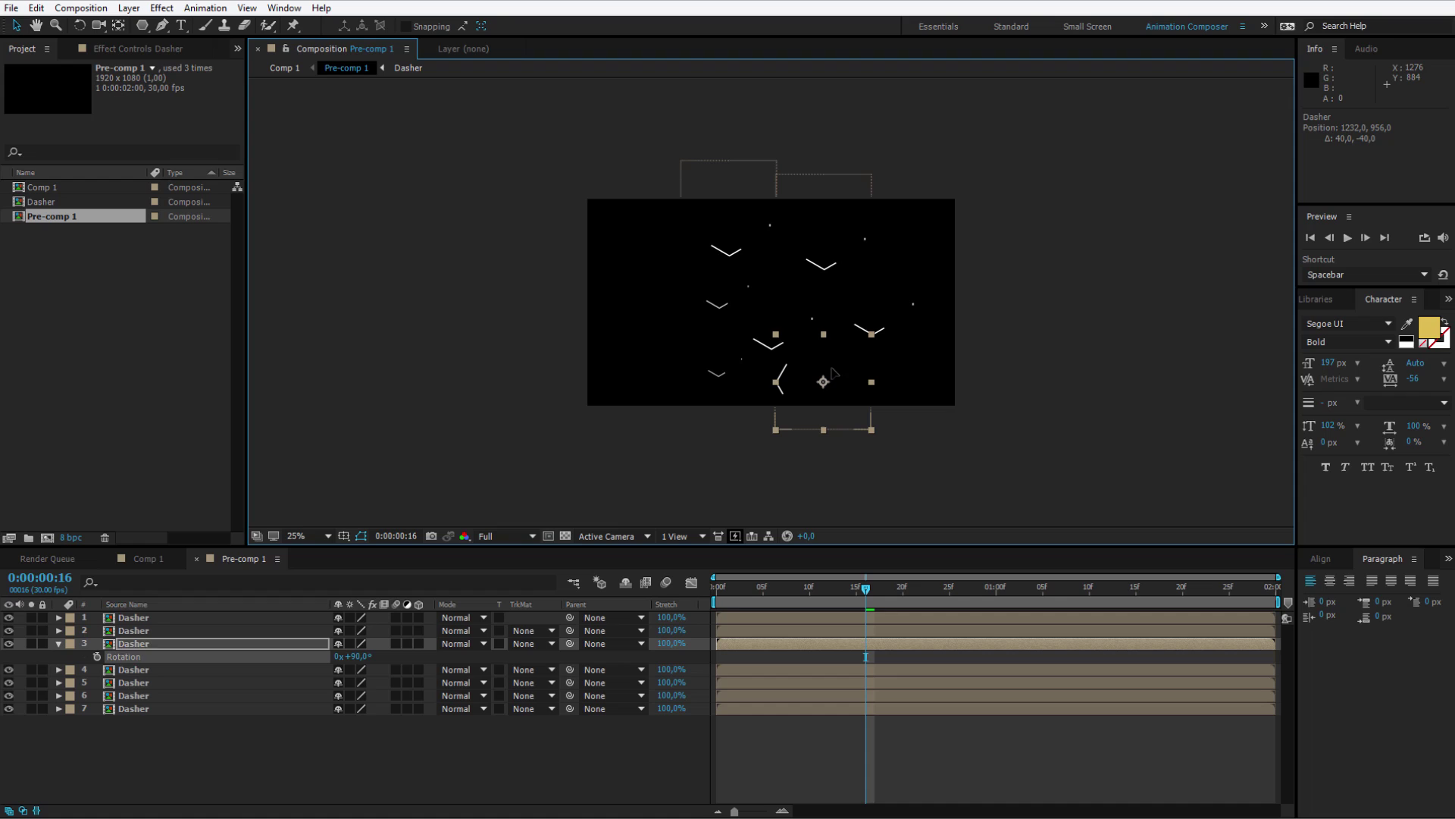
pyautogui.moveTo(744, 588); pyautogui.dragTo(630, 750)
# Stagger the Dasher layers' start times in Pre-comp 1 and preview the result
pyautogui.click(739, 628)
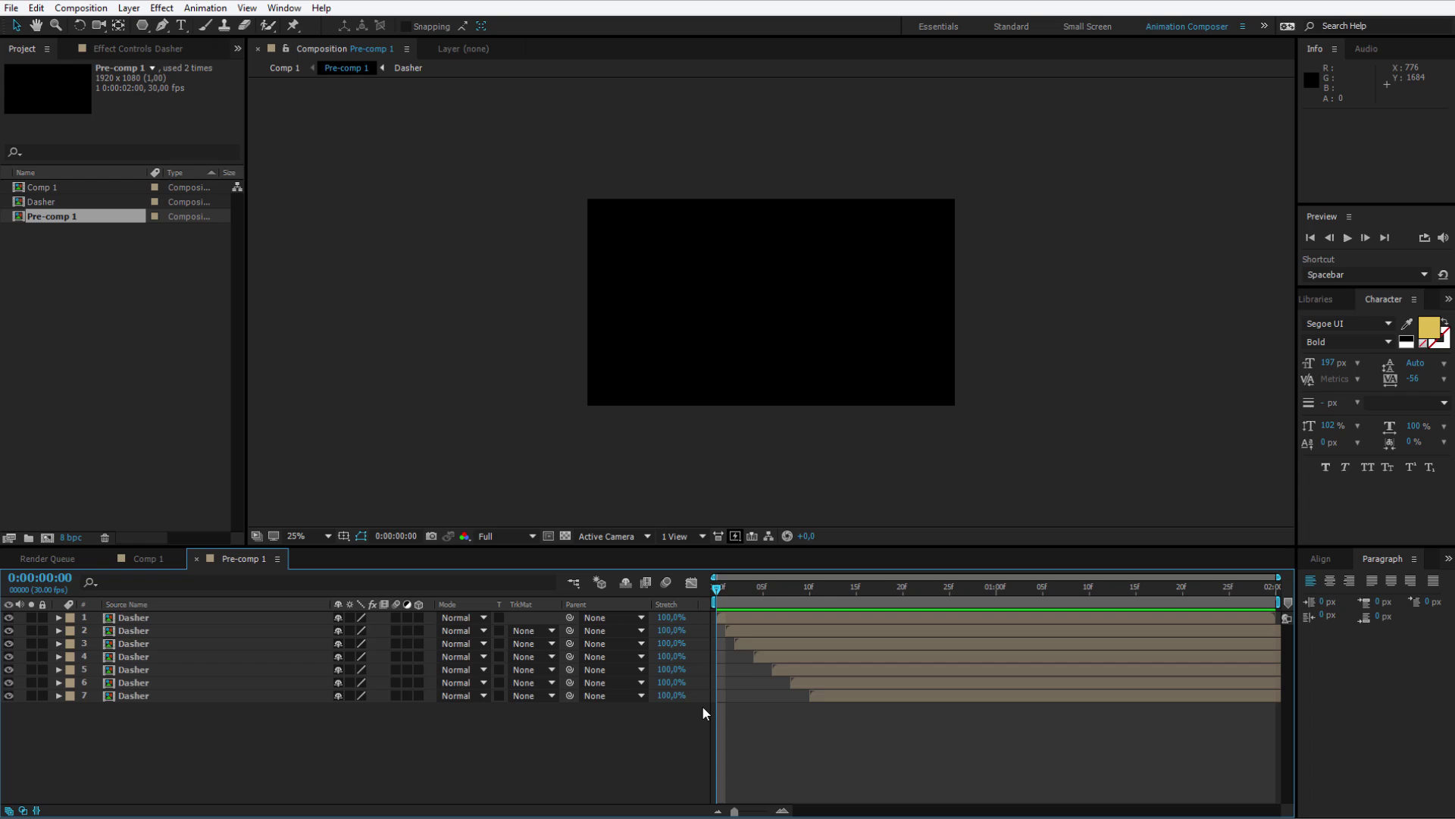
pyautogui.press('space')
pyautogui.click(745, 586)
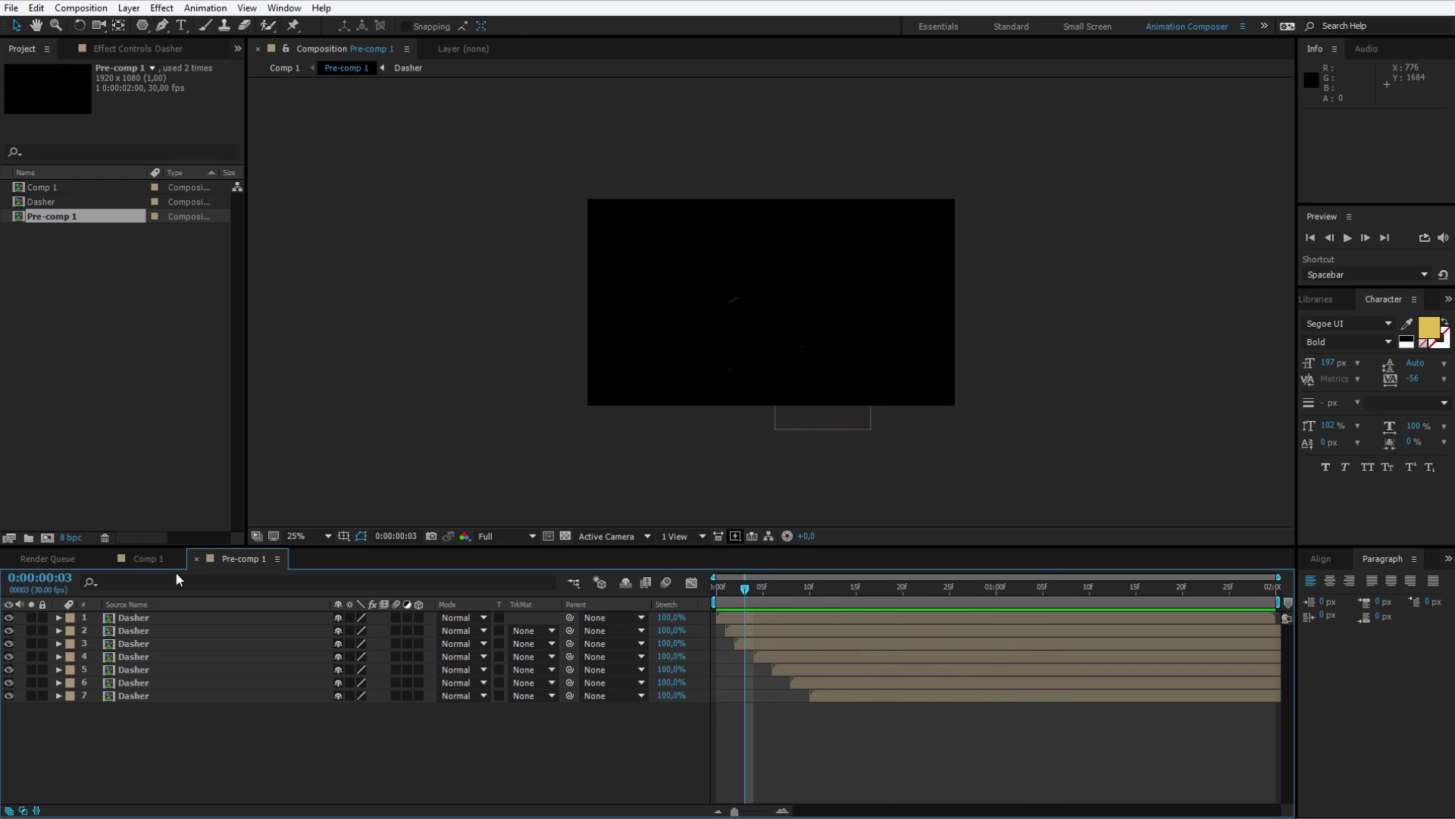
# Preview Comp 1, then select both Pre-comp 1 layers and pre-compose them
pyautogui.click(147, 558)
pyautogui.press('Home')
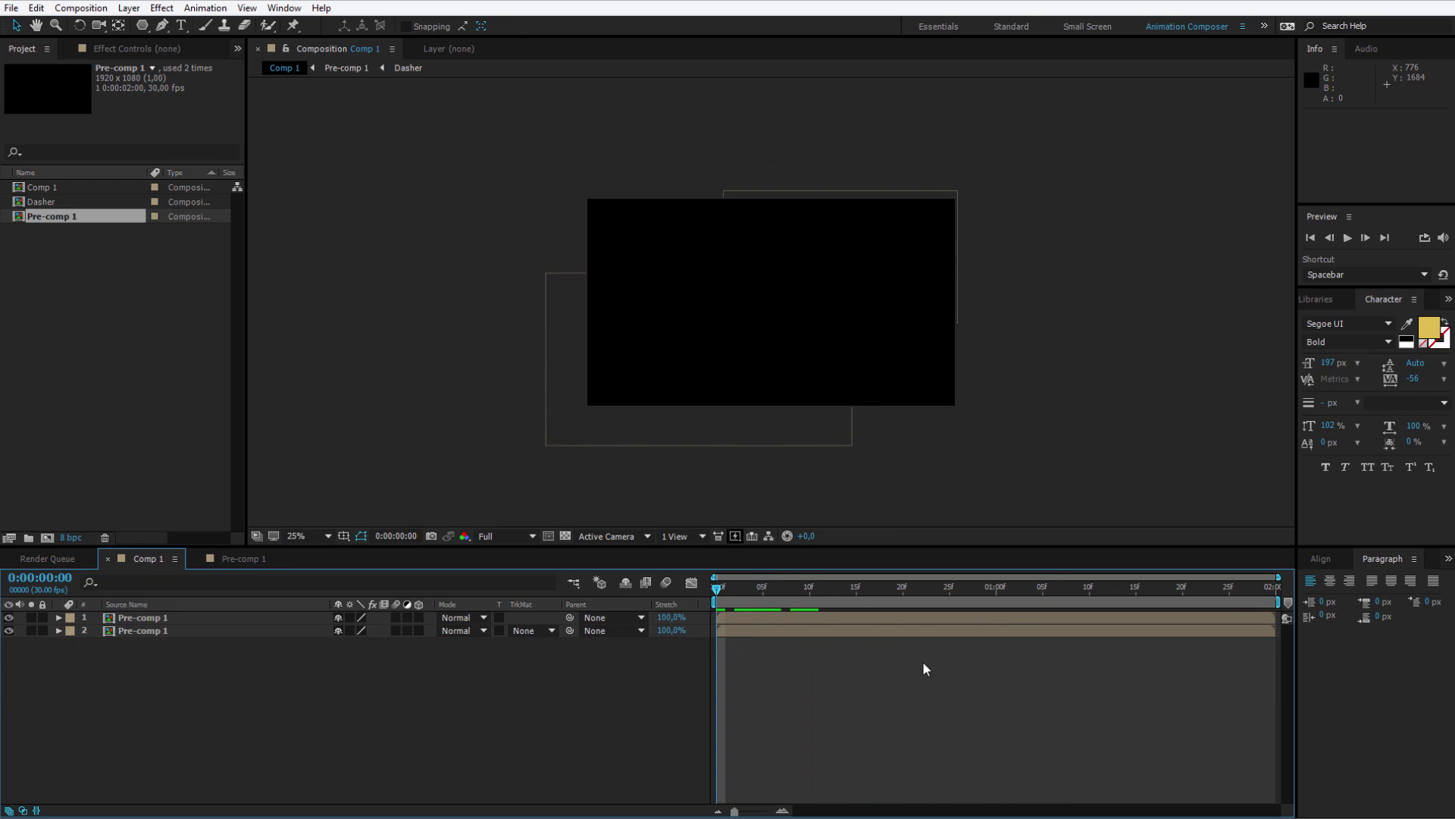
pyautogui.press('space')
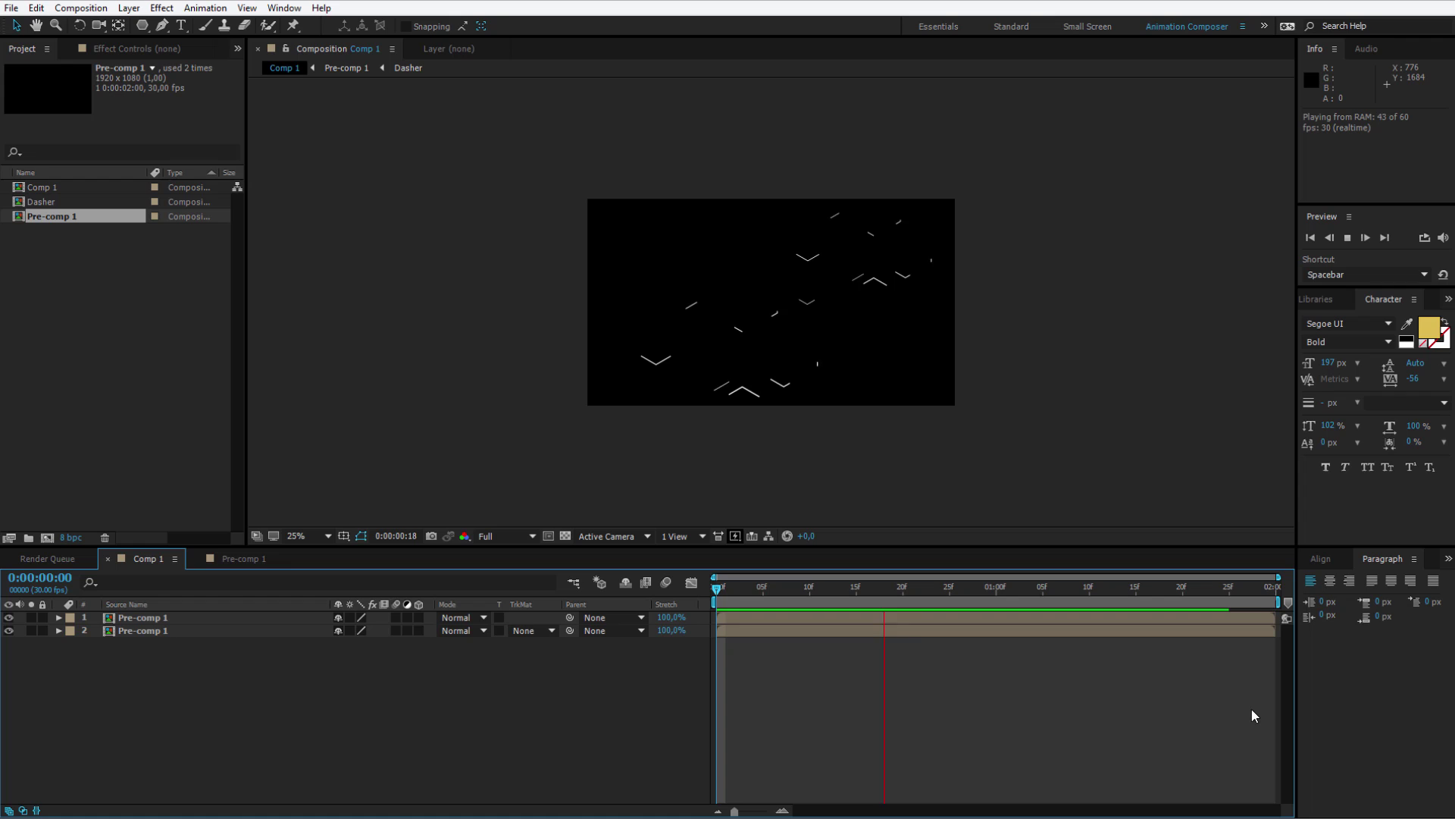
pyautogui.click(782, 585)
pyautogui.moveTo(143, 688); pyautogui.dragTo(220, 631)
pyautogui.hotkey('ctrl', 'shift', 'c')
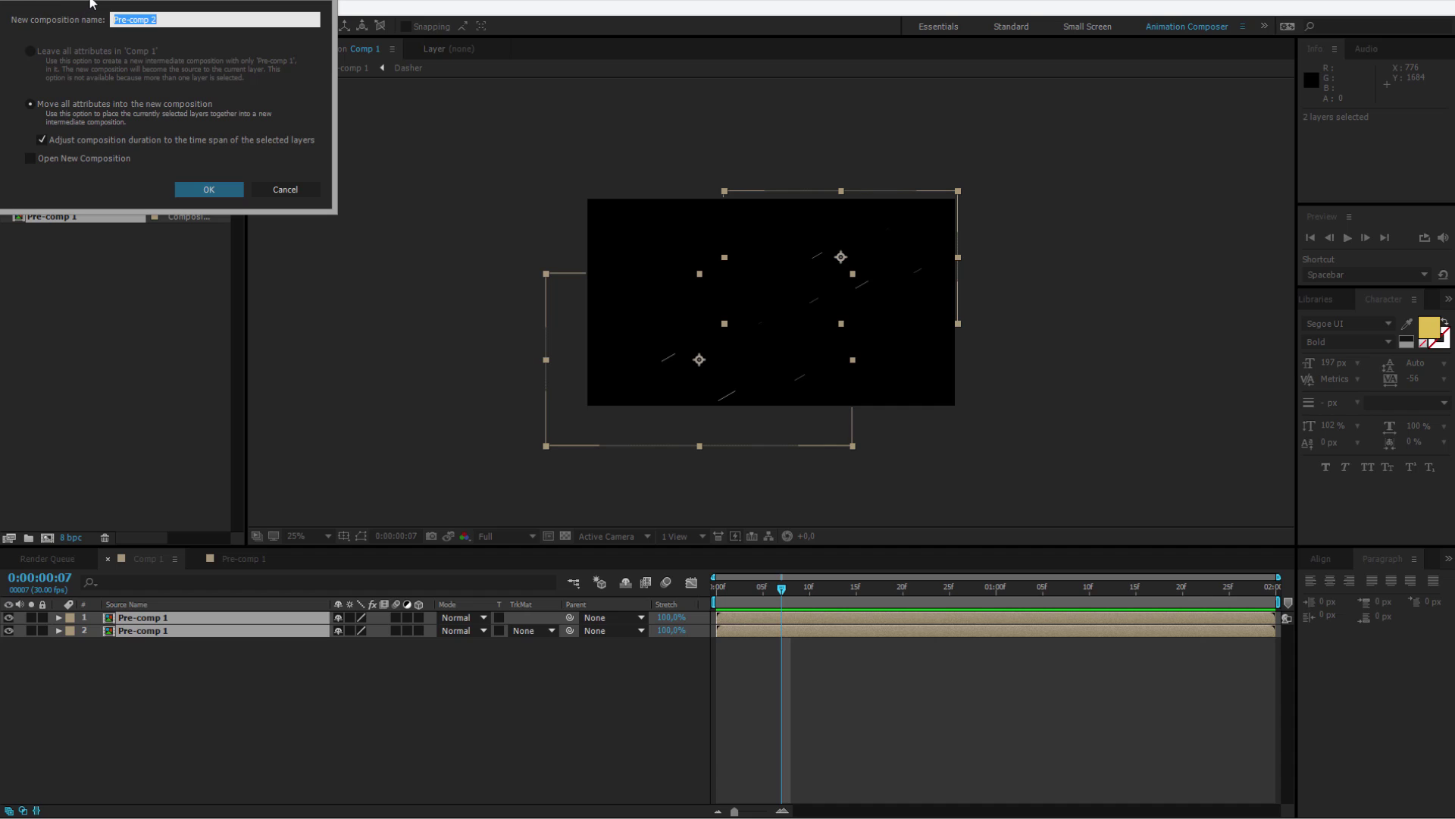
# Name the new precomp 'Dasher animation' and select it in the Project panel
pyautogui.write('Das')
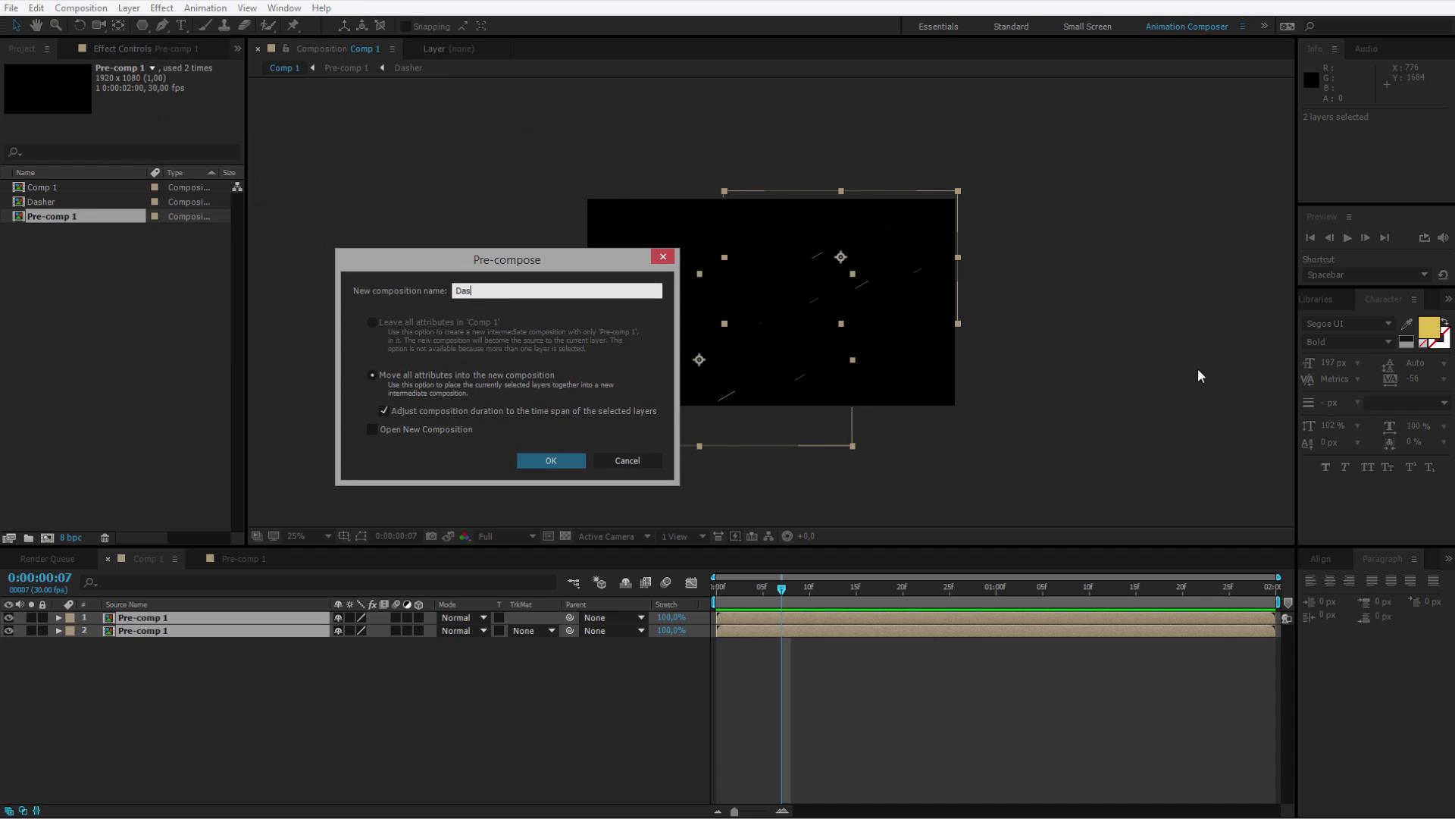
pyautogui.write('her animation')
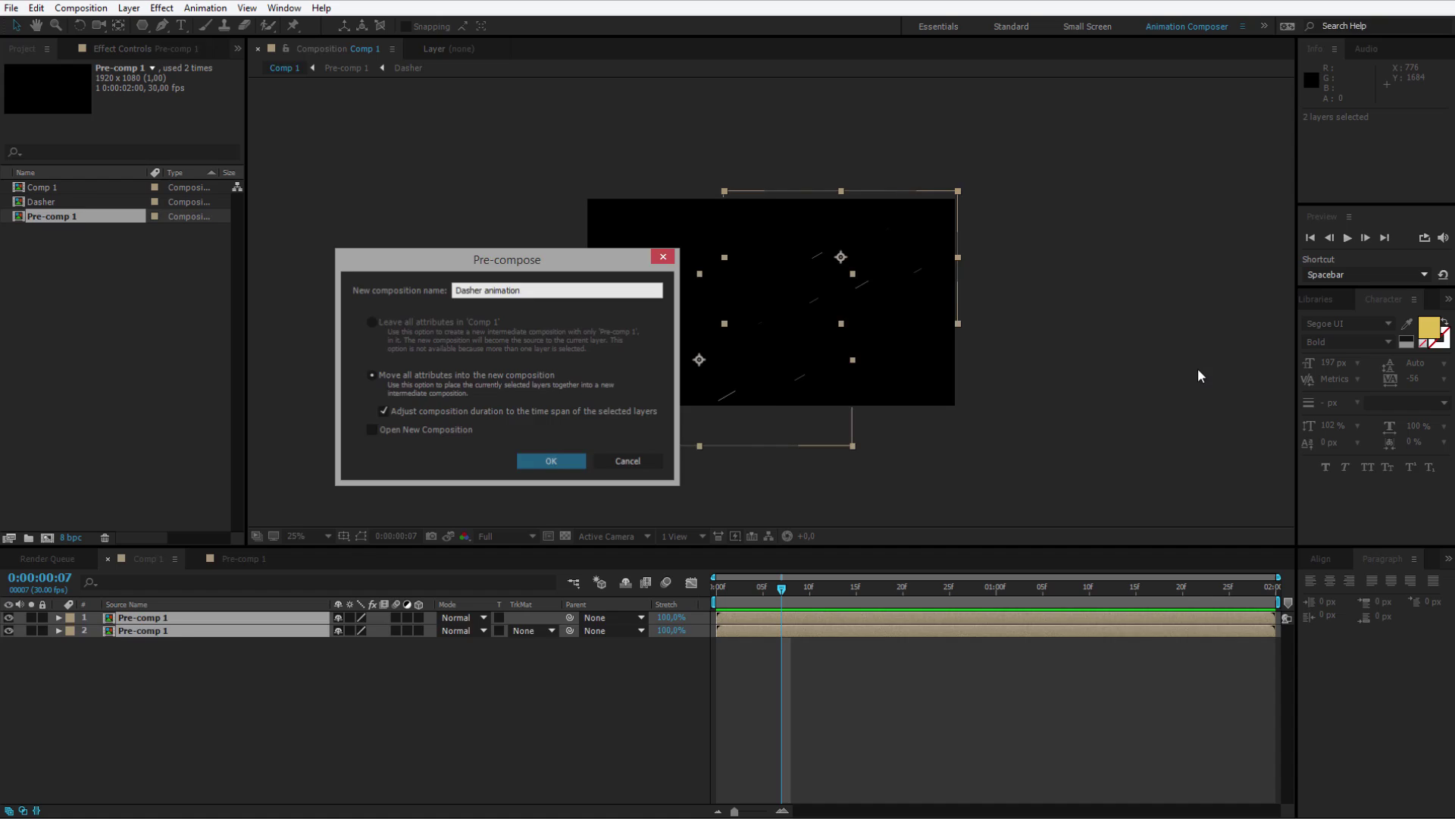
pyautogui.press('Return')
pyautogui.click(62, 216)
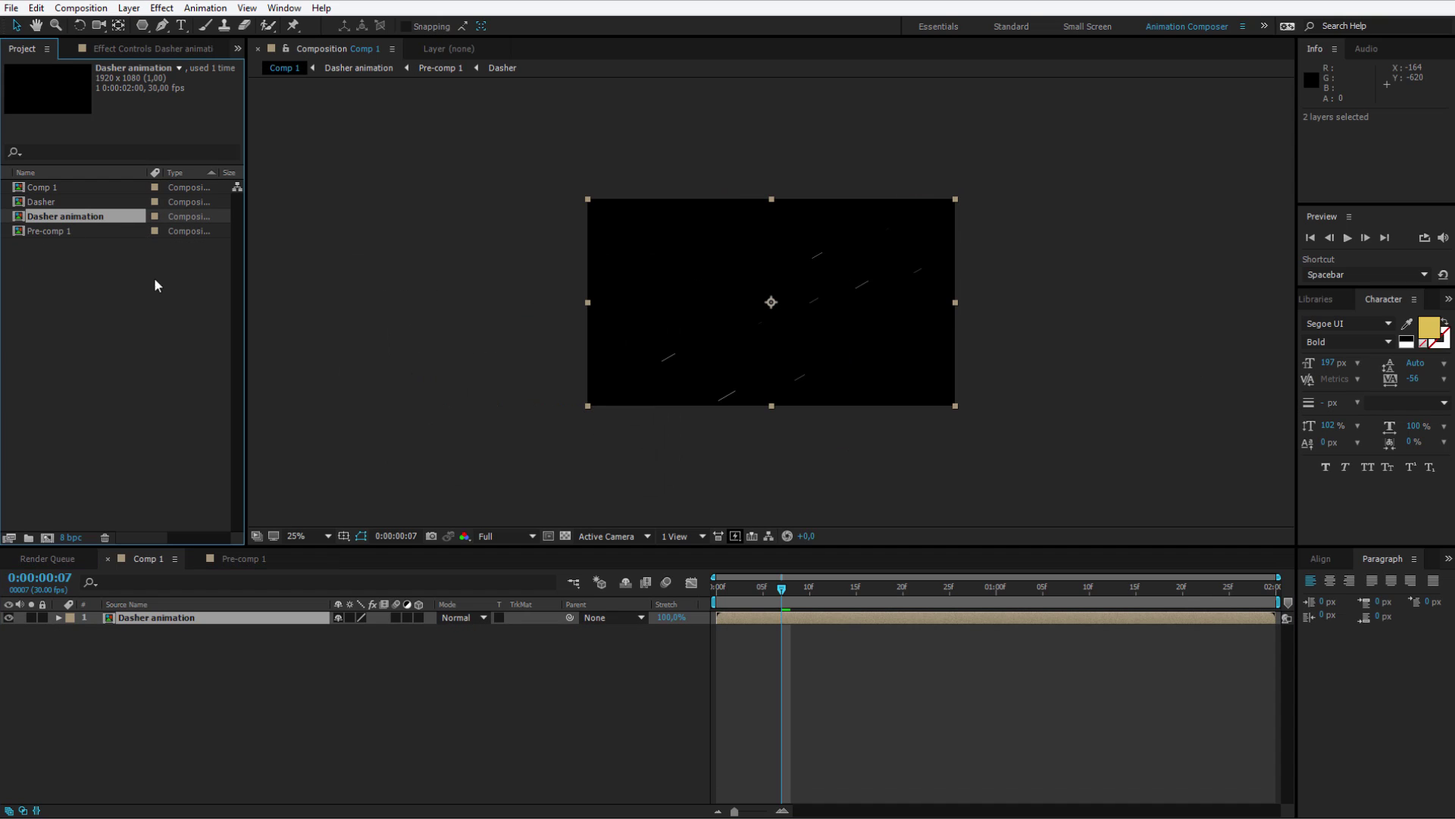
# Create Comp 2 at default settings, add Dasher animation to it, and preview
pyautogui.hotkey('ctrl', 'n')
pyautogui.press('Return')
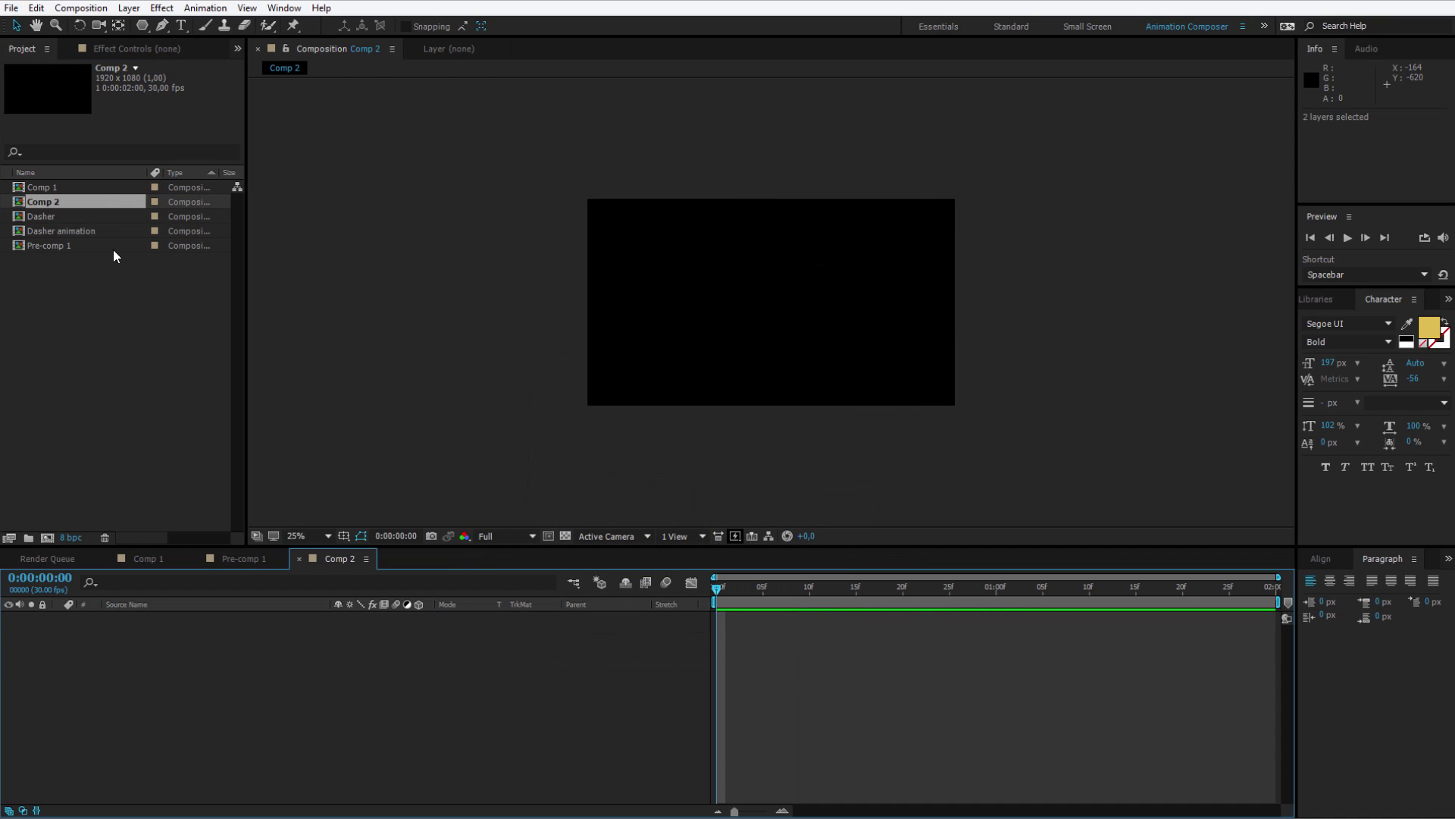
pyautogui.moveTo(86, 229); pyautogui.dragTo(482, 670)
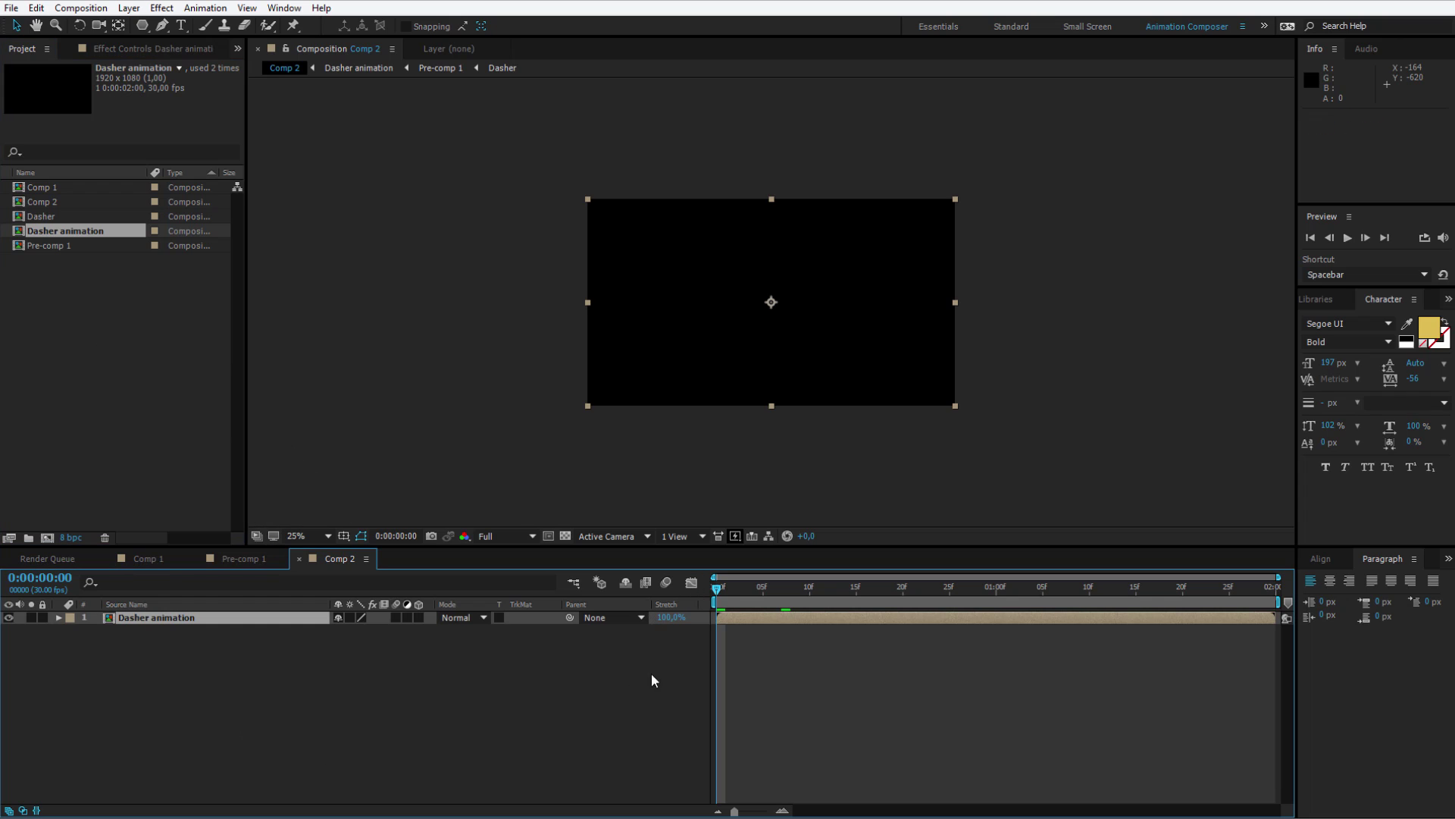
pyautogui.press('space')
pyautogui.press('space')
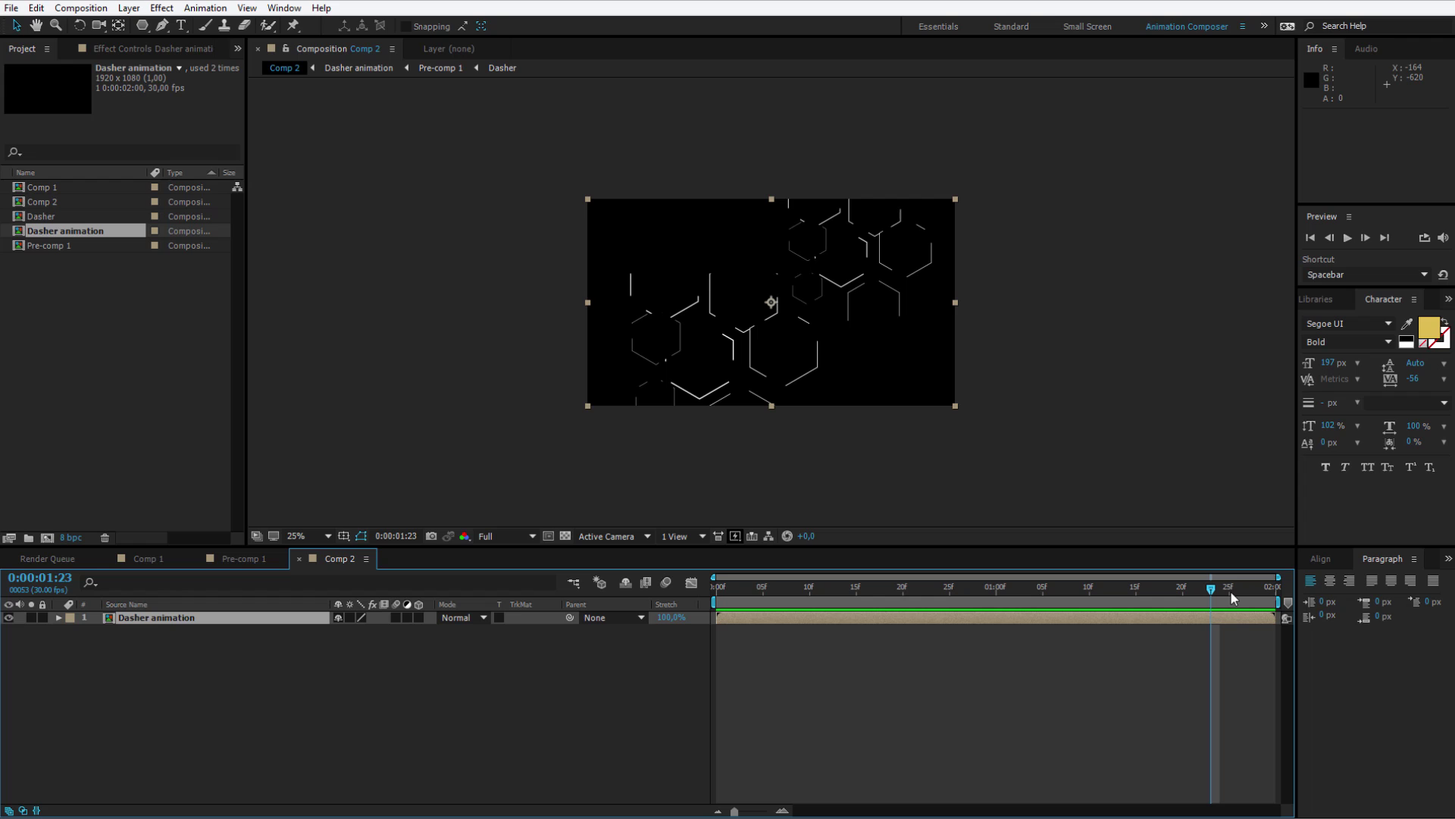